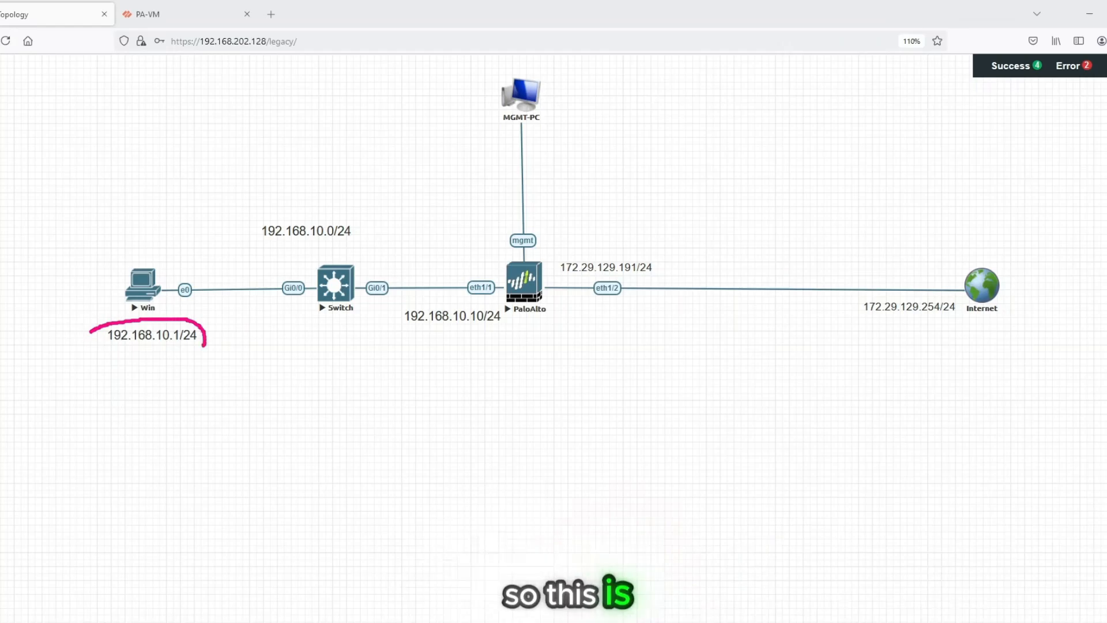
- Handwrite the label "test-PC" above the Win node in the topology
drag(105, 251, 115, 266)
mouse_move(99, 261)
mouse_down()
mouse_move(131, 245)
mouse_move(123, 252)
mouse_up()
drag(132, 231, 136, 244)
drag(130, 240, 141, 235)
drag(144, 236, 178, 222)
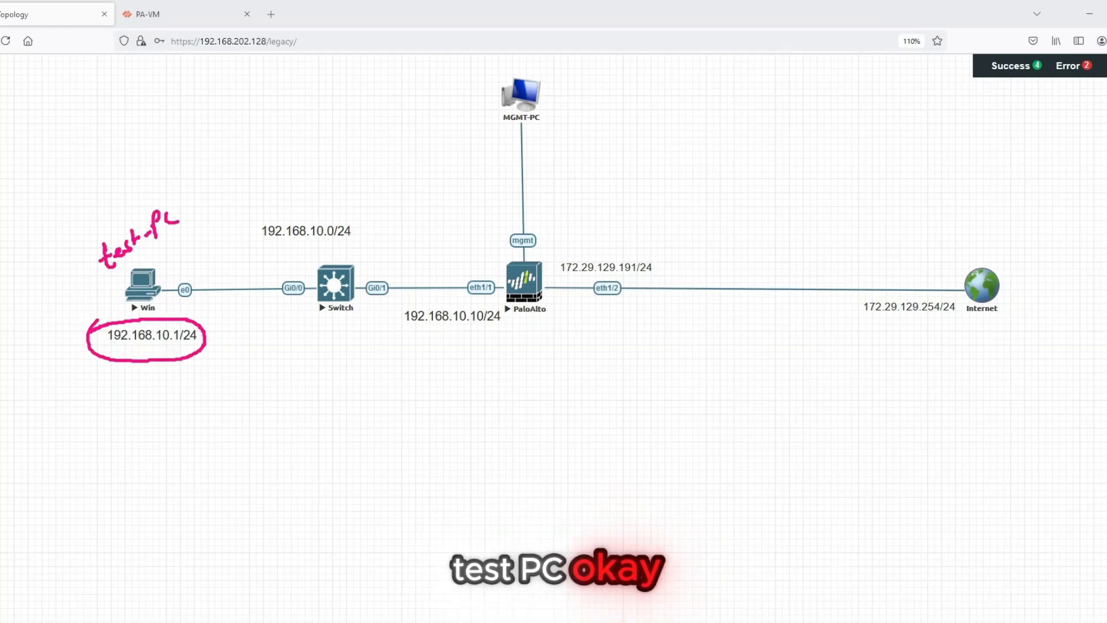
- Mark the link from Win to the switch and annotate the firewall as PA, with LAN, WAN and mgmt labels on its links
drag(187, 299, 341, 302)
mouse_move(424, 338)
mouse_down()
mouse_move(501, 343)
mouse_move(522, 359)
mouse_move(536, 347)
mouse_move(540, 365)
mouse_move(542, 338)
mouse_up()
drag(397, 252, 415, 252)
mouse_move(410, 253)
mouse_down()
mouse_move(424, 264)
mouse_move(408, 253)
mouse_move(449, 254)
mouse_move(459, 235)
mouse_up()
mouse_move(656, 233)
mouse_down()
mouse_move(664, 248)
mouse_move(683, 231)
mouse_move(699, 247)
mouse_move(713, 229)
mouse_up()
drag(534, 197, 591, 164)
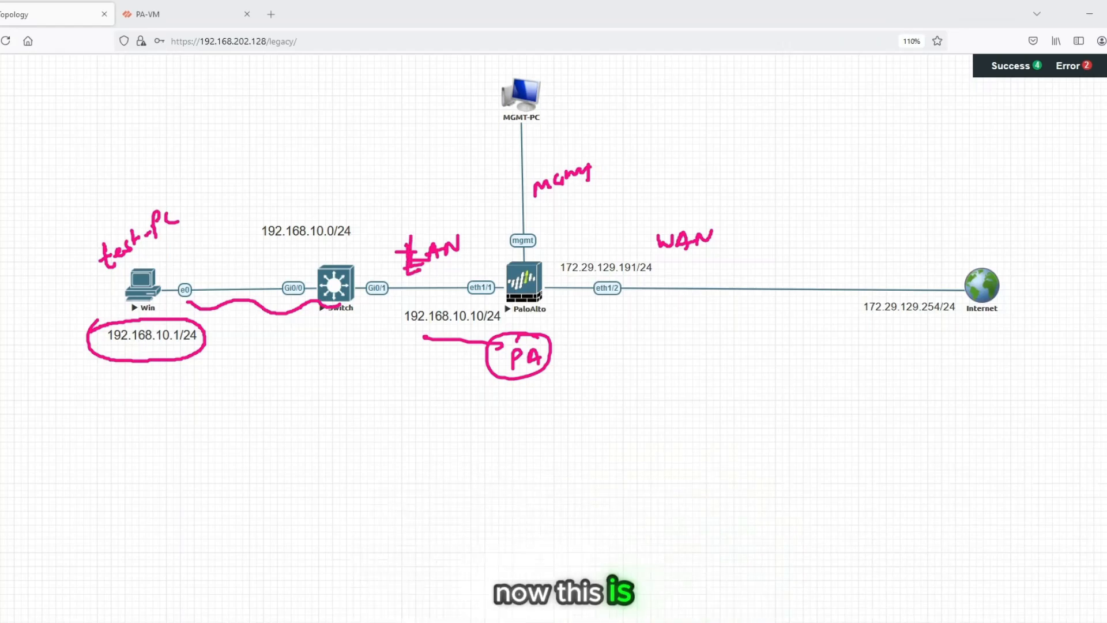
- Circle the Internet node, add an arrow to the handwritten note "Home", and clear all annotations
mouse_move(941, 286)
mouse_down()
mouse_move(1003, 245)
mouse_move(1001, 326)
mouse_move(942, 284)
mouse_up()
mouse_move(994, 324)
mouse_down()
mouse_move(996, 353)
mouse_move(1003, 346)
mouse_move(991, 396)
mouse_move(1005, 391)
mouse_up()
drag(992, 382, 1056, 367)
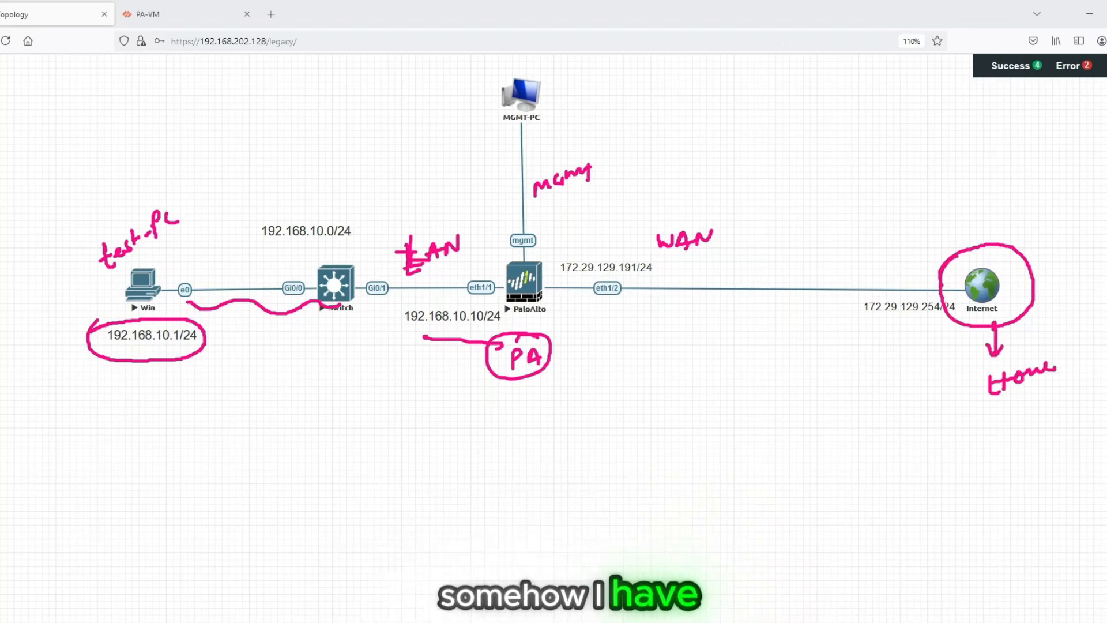
key(Escape)
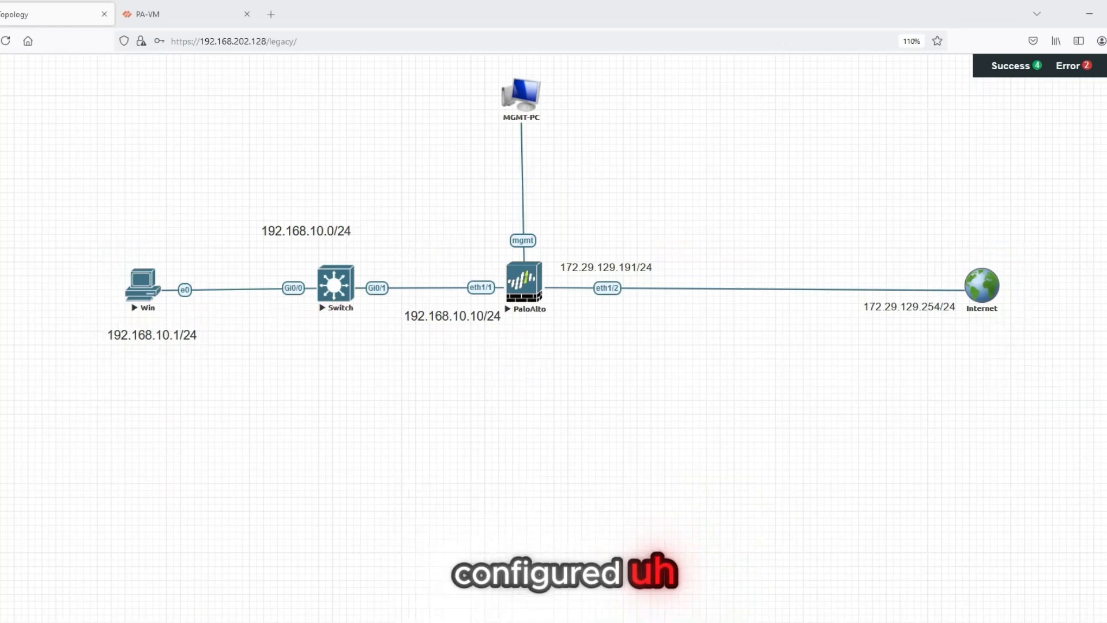
- Underline the addresses 172.29.129.254/24 and 172.29.129.191/24 and handwrite "DHCP" beside the Internet node
drag(866, 314, 947, 316)
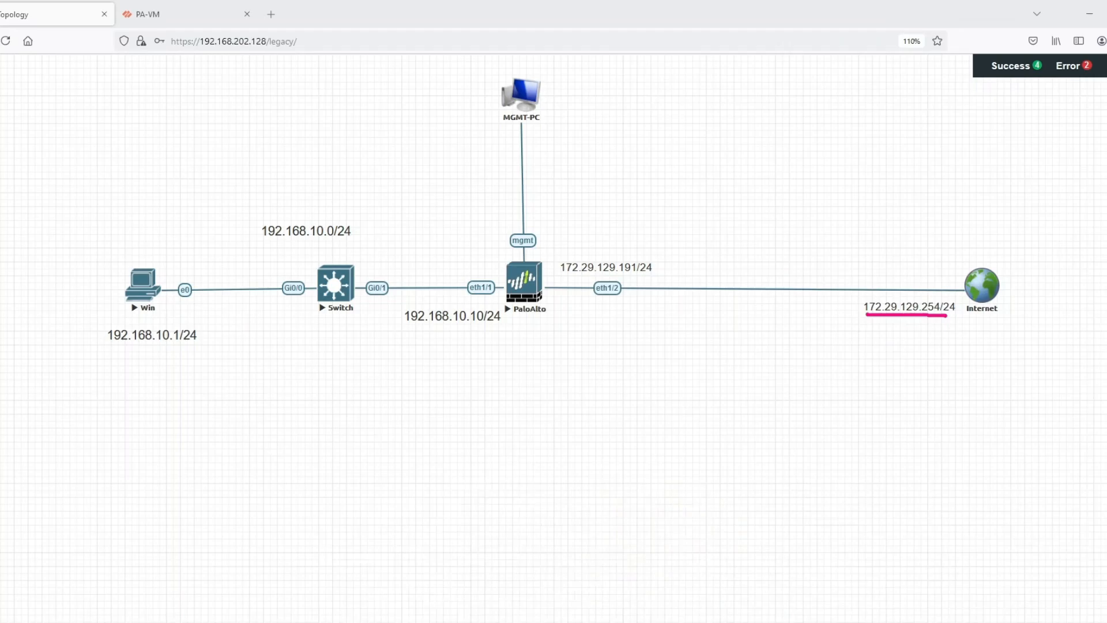
drag(562, 276, 644, 278)
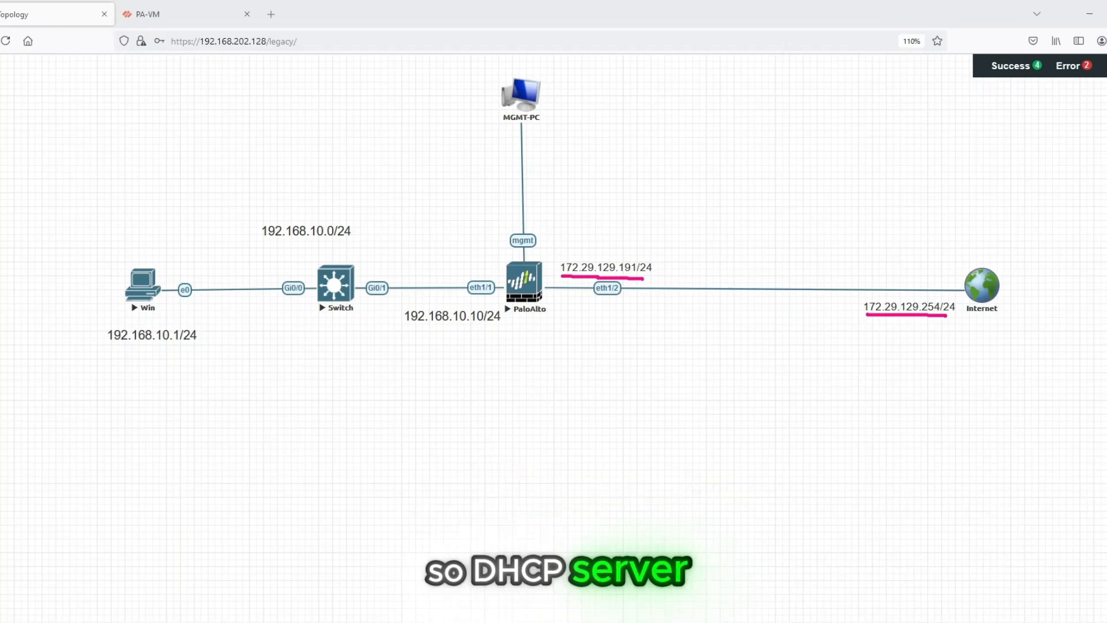
drag(996, 281, 1057, 269)
drag(1065, 256, 1066, 262)
mouse_move(1079, 255)
mouse_down()
mouse_move(1072, 266)
mouse_move(1083, 266)
mouse_up()
drag(1083, 251, 1083, 260)
- Draw a curve from the Internet node to the firewall and add the circled notes "L3" and "DHCP" above it
mouse_move(966, 279)
mouse_down()
mouse_move(961, 270)
mouse_move(604, 247)
mouse_move(549, 275)
mouse_move(563, 278)
mouse_move(595, 212)
mouse_up()
mouse_move(615, 172)
mouse_down()
mouse_move(613, 182)
mouse_move(649, 192)
mouse_move(614, 154)
mouse_up()
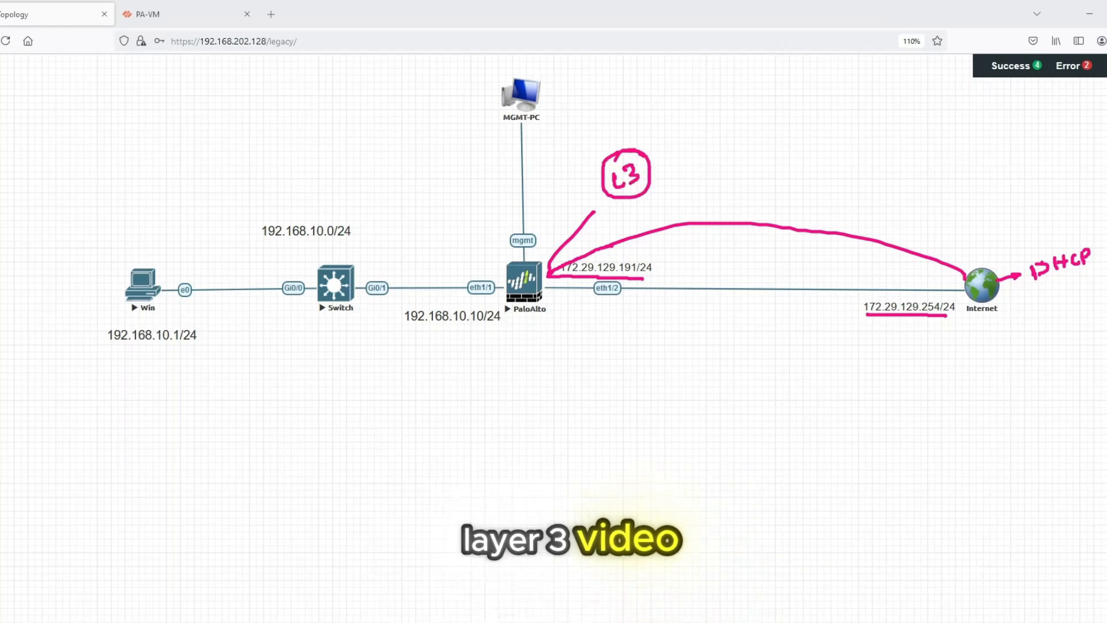
mouse_move(663, 134)
mouse_down()
mouse_move(678, 144)
mouse_move(666, 153)
mouse_up()
mouse_move(682, 128)
mouse_down()
mouse_move(685, 144)
mouse_move(695, 126)
mouse_move(699, 138)
mouse_up()
drag(706, 136, 715, 118)
drag(685, 105, 718, 108)
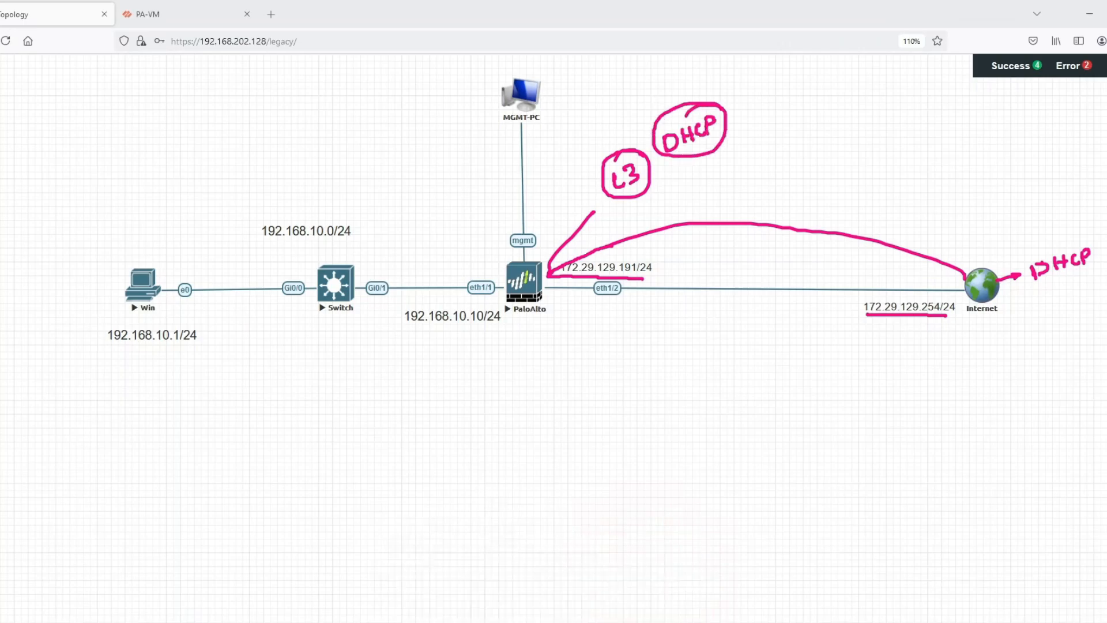
- Draw arrows from the L3 note and a second curve from the Internet node to the firewall, and clear the annotations
drag(630, 141, 650, 123)
drag(642, 124, 650, 128)
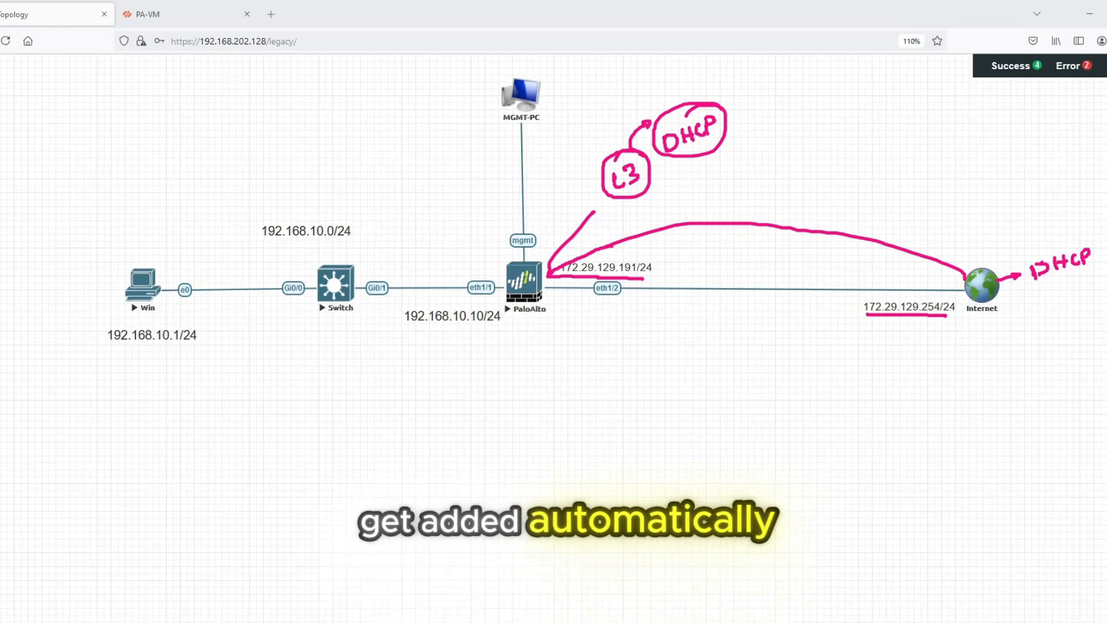
drag(649, 183, 672, 174)
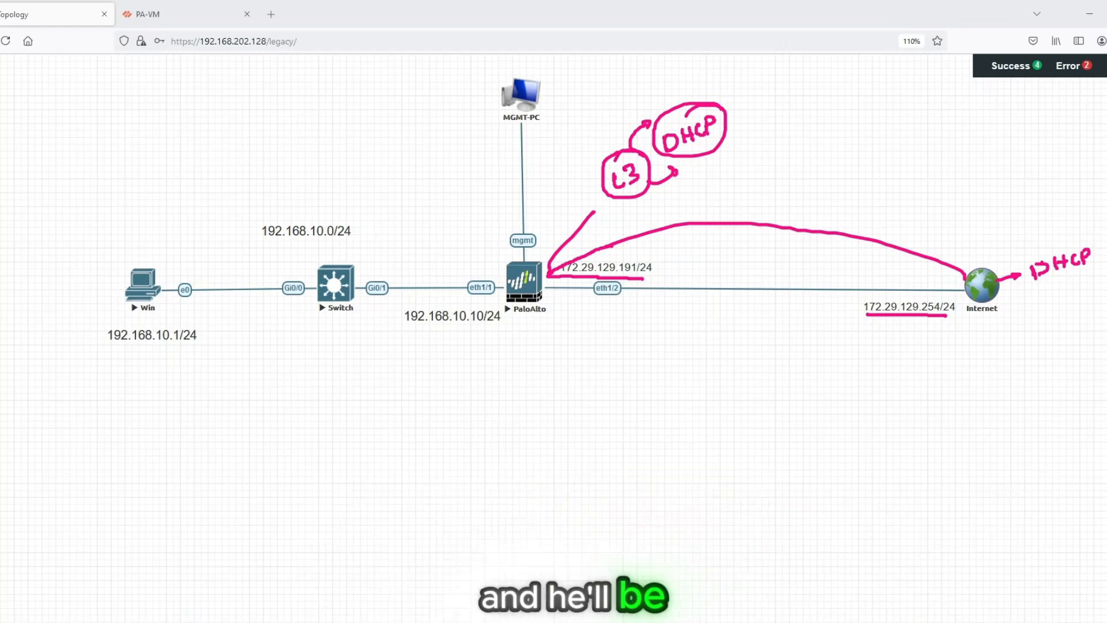
mouse_move(980, 276)
mouse_down()
mouse_move(742, 212)
mouse_move(586, 249)
mouse_move(597, 247)
mouse_up()
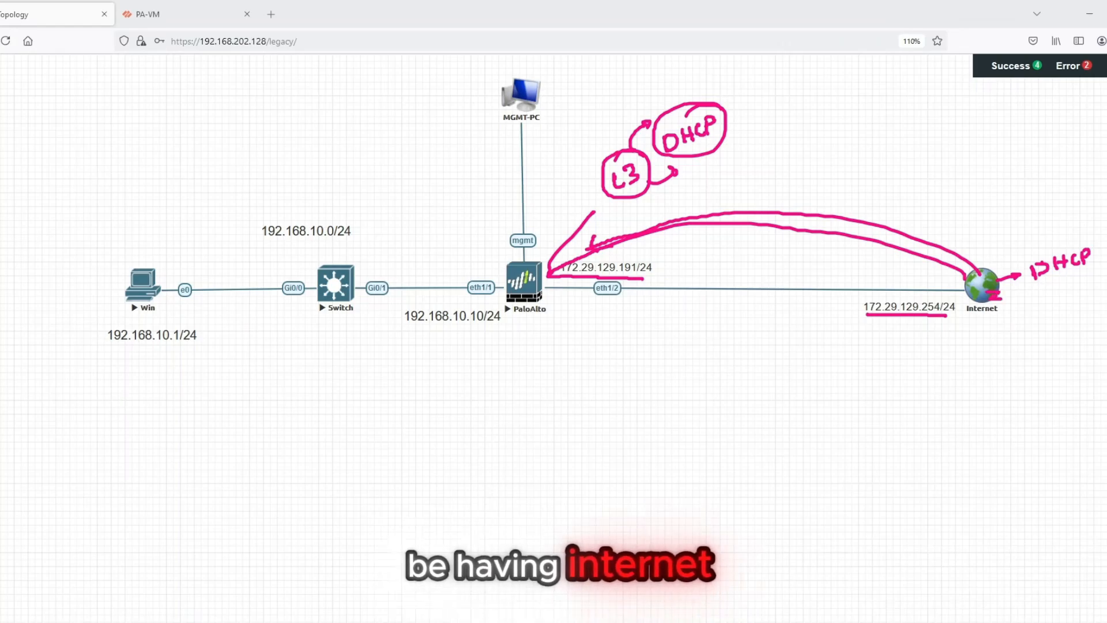
key(Escape)
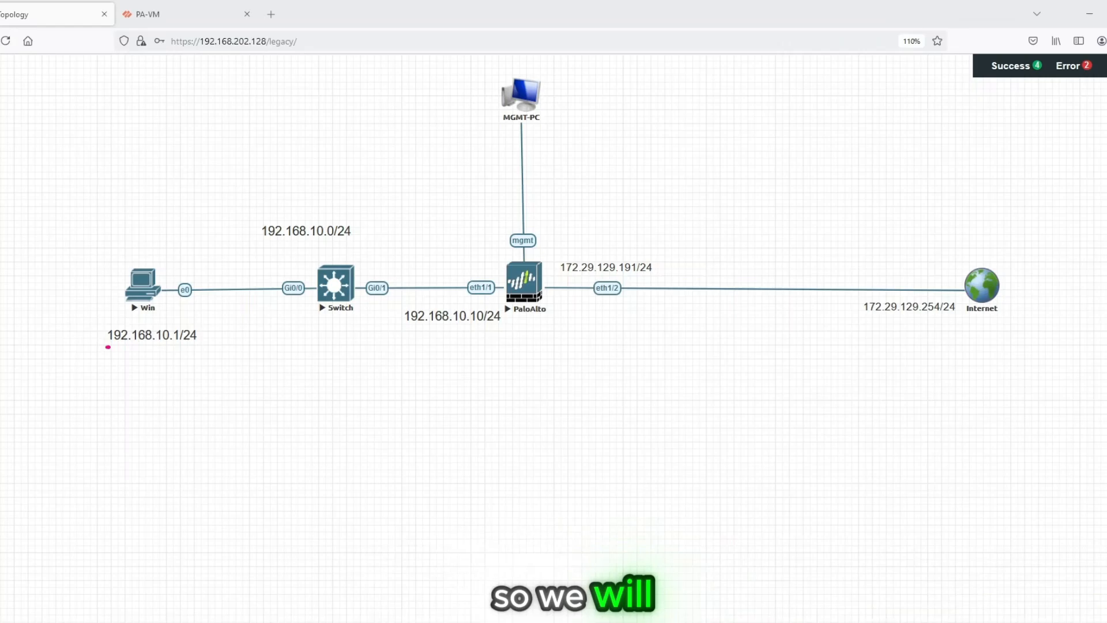
- Underline the Win address 192.168.10.1/24 and the addresses at both ends of the WAN link
drag(108, 346, 182, 342)
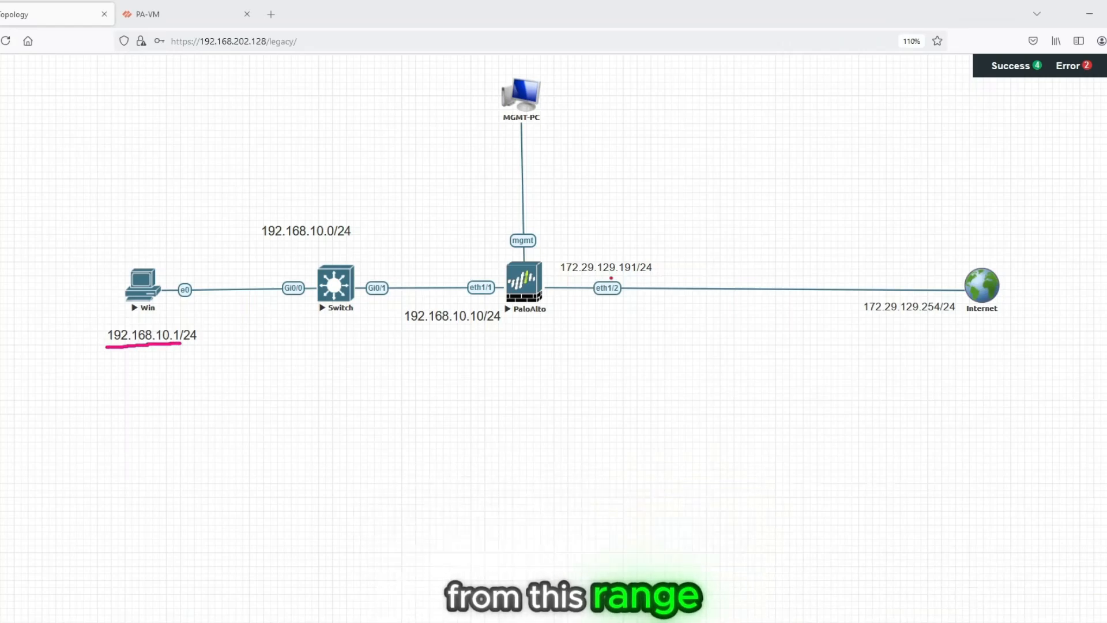
drag(610, 278, 649, 274)
drag(889, 321, 959, 325)
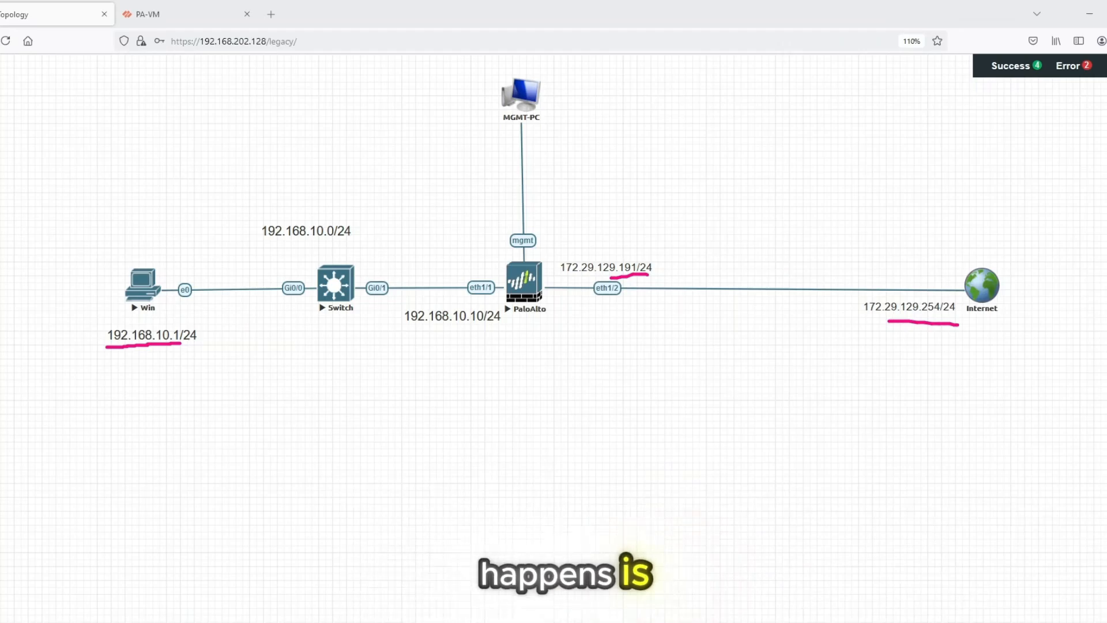
- Handwrite JIO and two other provider names below the WAN link, with an arrow leading to the word "Public"
mouse_move(684, 348)
mouse_down()
mouse_move(686, 370)
mouse_move(702, 358)
mouse_up()
drag(715, 346, 716, 347)
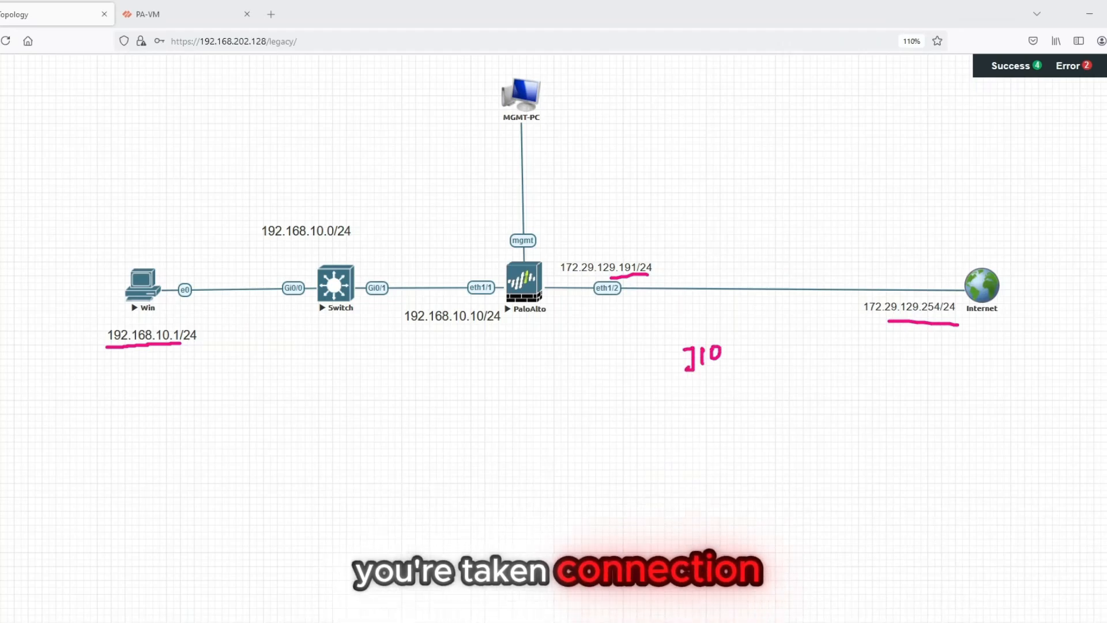
mouse_move(695, 391)
mouse_down()
mouse_move(700, 400)
mouse_move(719, 385)
mouse_up()
mouse_move(721, 381)
mouse_down()
mouse_move(722, 393)
mouse_move(735, 381)
mouse_move(715, 426)
mouse_up()
drag(706, 424, 766, 402)
mouse_move(815, 334)
mouse_down()
mouse_move(772, 367)
mouse_move(818, 388)
mouse_up()
mouse_move(808, 383)
mouse_down()
mouse_move(838, 397)
mouse_move(844, 380)
mouse_up()
drag(851, 375, 869, 381)
drag(876, 363, 884, 381)
drag(895, 371, 899, 376)
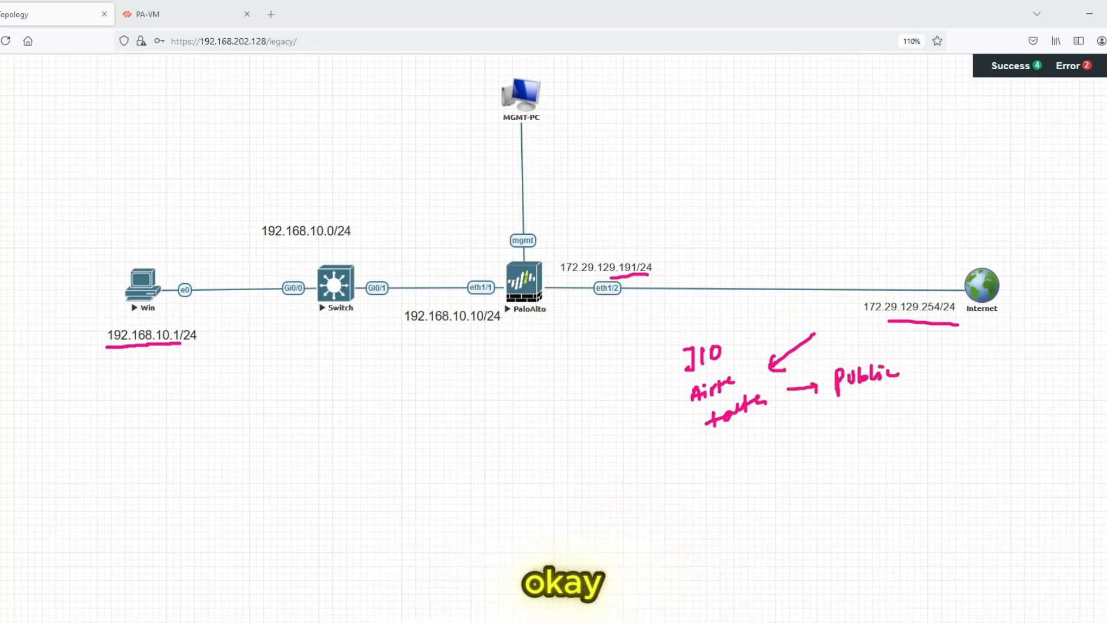
- Write "/30" and "2" above the WAN link and mark one address at its firewall end and one at its Internet end
mouse_move(806, 156)
mouse_down()
mouse_move(799, 179)
mouse_move(832, 163)
mouse_up()
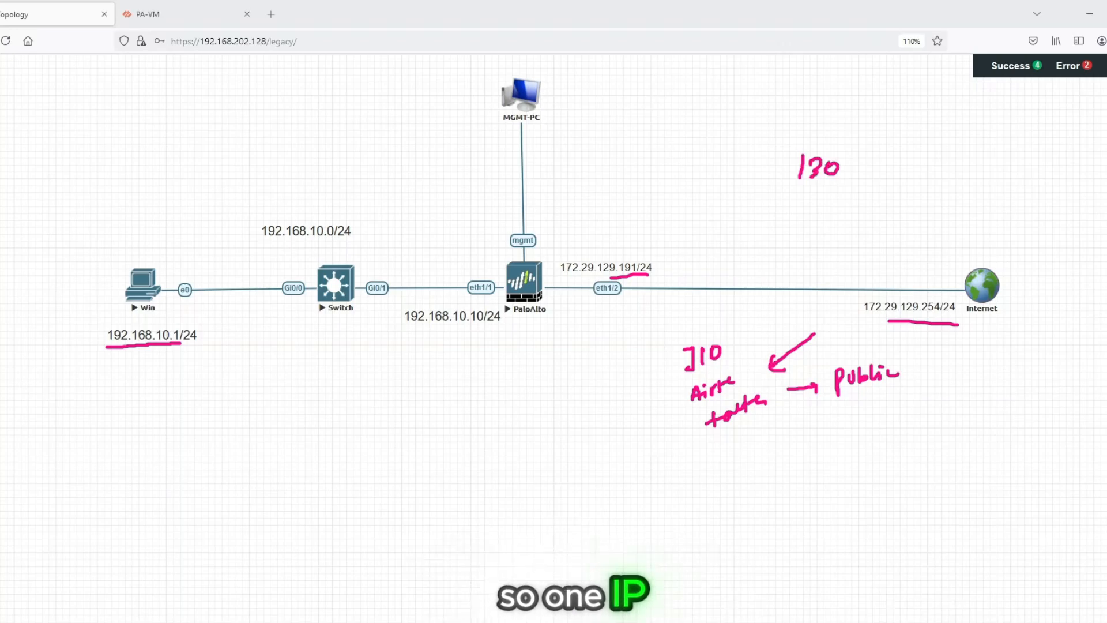
drag(555, 295, 556, 305)
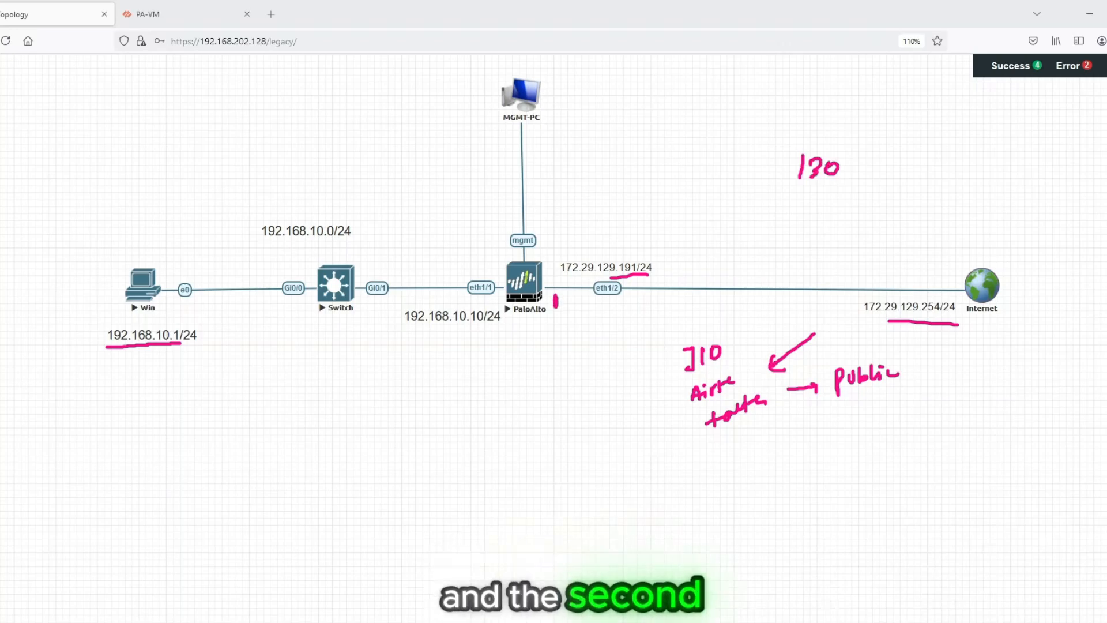
drag(948, 278, 948, 288)
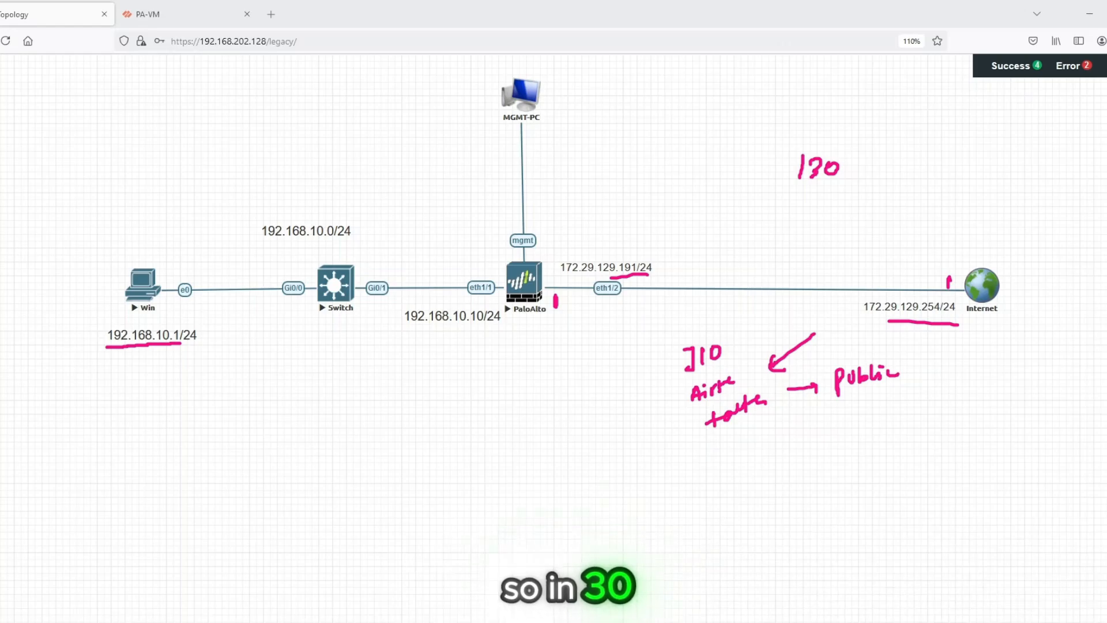
drag(917, 152, 933, 164)
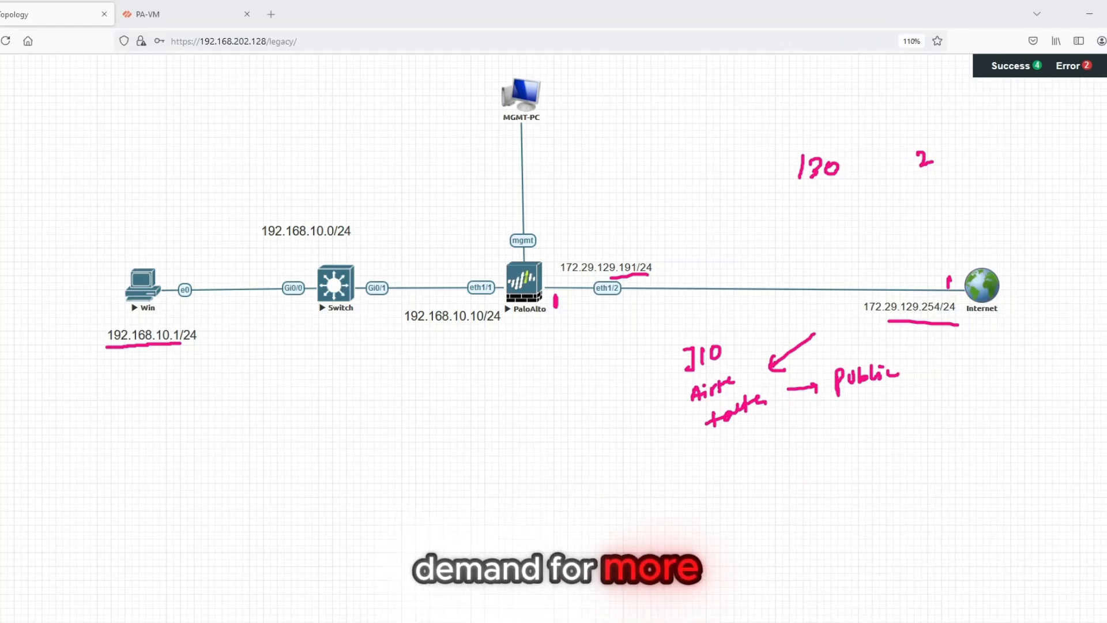
- Write a circled "/29" with an arrow to the note "Static" below the Internet node, and clear the annotations
drag(886, 452, 883, 477)
drag(893, 460, 909, 472)
drag(921, 455, 922, 471)
mouse_move(904, 433)
mouse_down()
mouse_move(932, 445)
mouse_move(883, 437)
mouse_up()
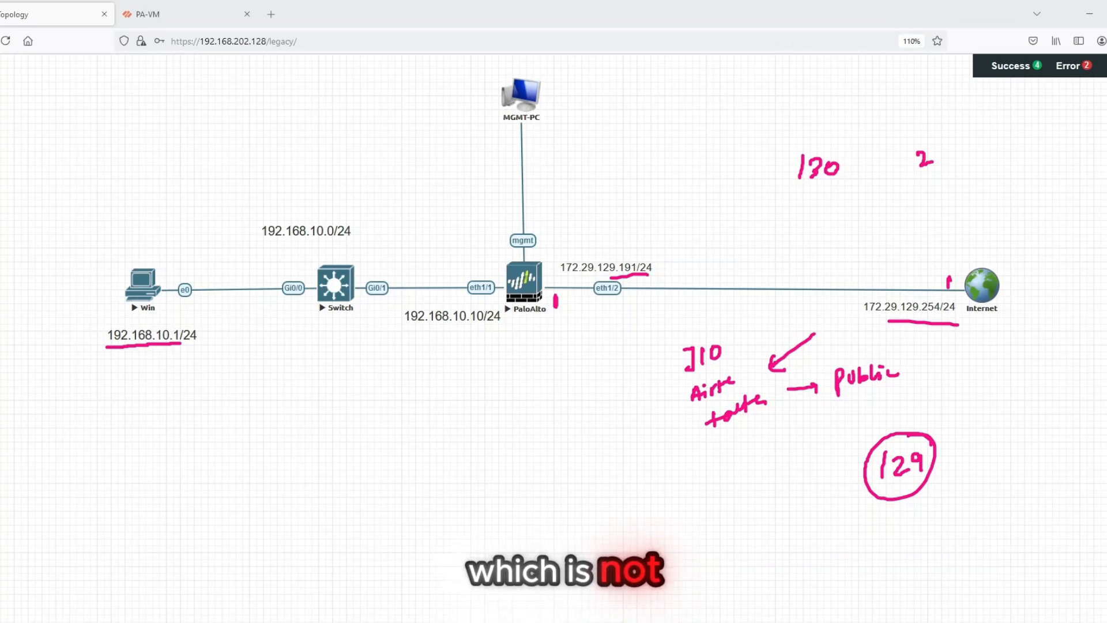
drag(915, 441, 954, 424)
drag(973, 401, 968, 420)
mouse_move(979, 397)
mouse_down()
mouse_move(982, 416)
mouse_move(994, 411)
mouse_up()
mouse_move(997, 387)
mouse_down()
mouse_move(1000, 410)
mouse_move(1006, 396)
mouse_up()
drag(1011, 397, 1032, 399)
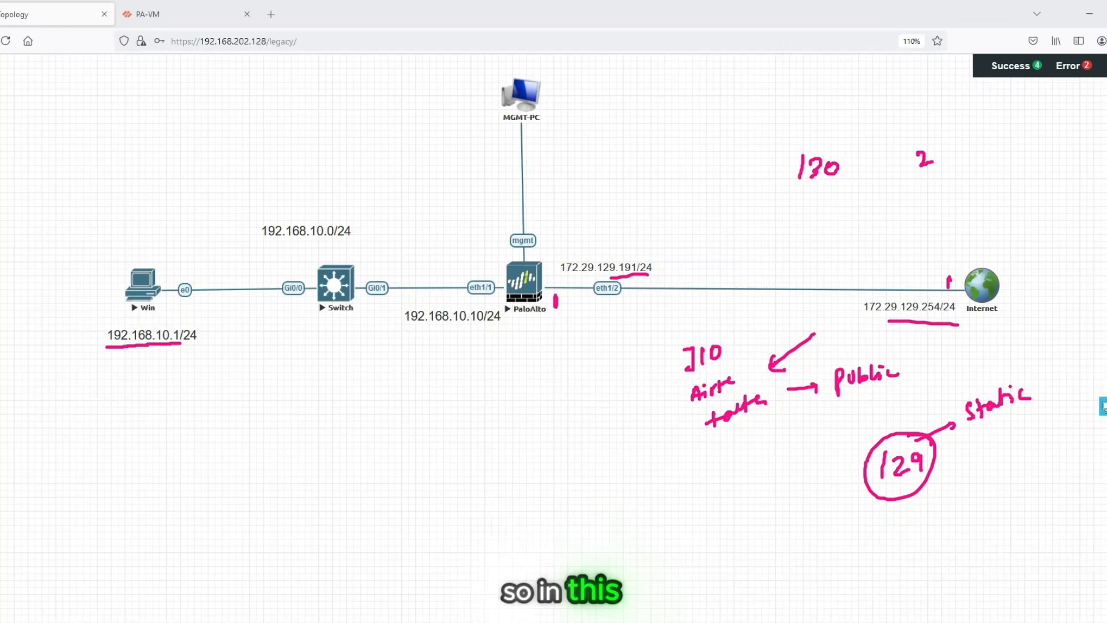
key(Escape)
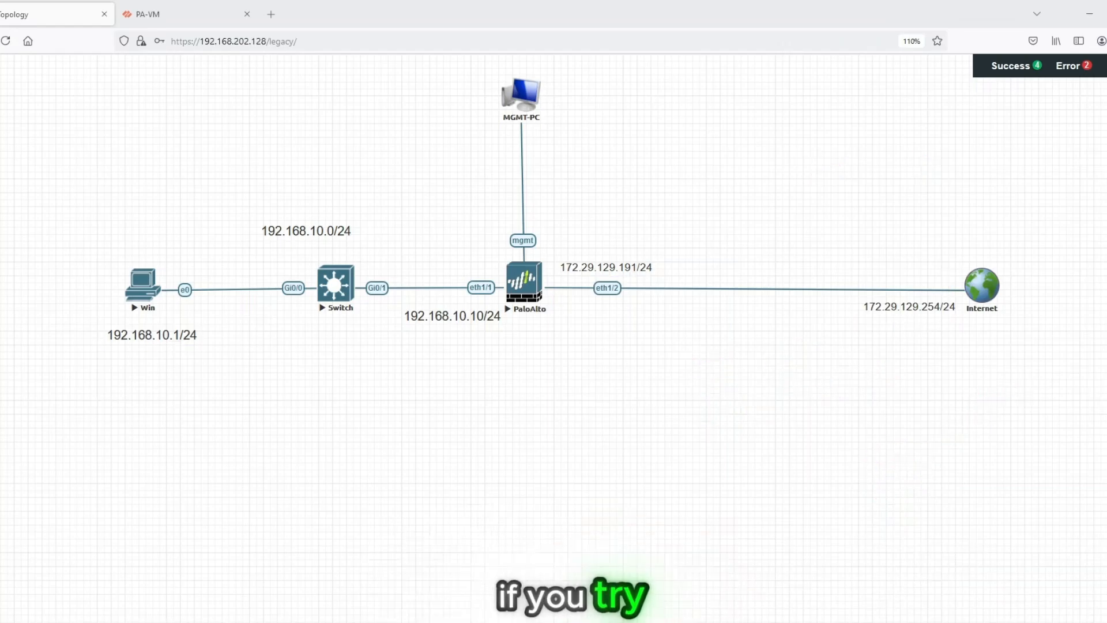
- Underline both WAN link addresses and handwrite the address 172.29.129.150 above the link with an arrow pointing toward it
drag(560, 278, 640, 277)
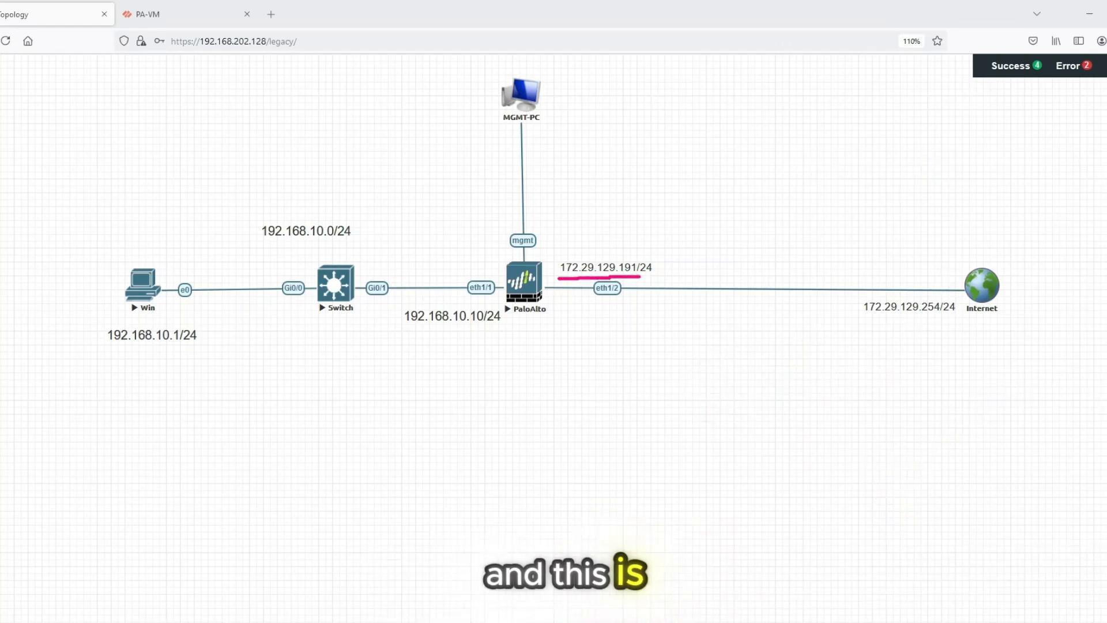
drag(875, 322, 944, 319)
drag(671, 281, 705, 268)
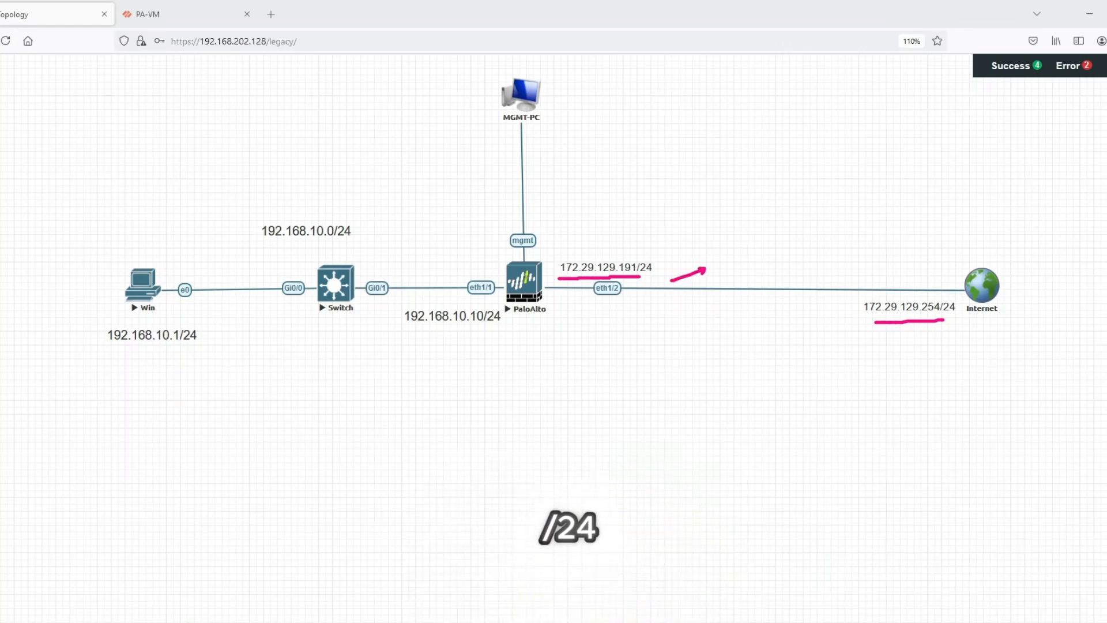
mouse_move(731, 241)
mouse_down()
mouse_move(734, 255)
mouse_move(751, 235)
mouse_move(751, 248)
mouse_up()
mouse_move(757, 235)
mouse_down()
mouse_move(761, 244)
mouse_move(799, 227)
mouse_up()
click(778, 233)
mouse_move(802, 212)
mouse_down()
mouse_move(804, 221)
mouse_move(815, 215)
mouse_up()
click(809, 216)
mouse_move(822, 201)
mouse_down()
mouse_move(842, 203)
mouse_move(869, 183)
mouse_up()
drag(867, 169, 886, 162)
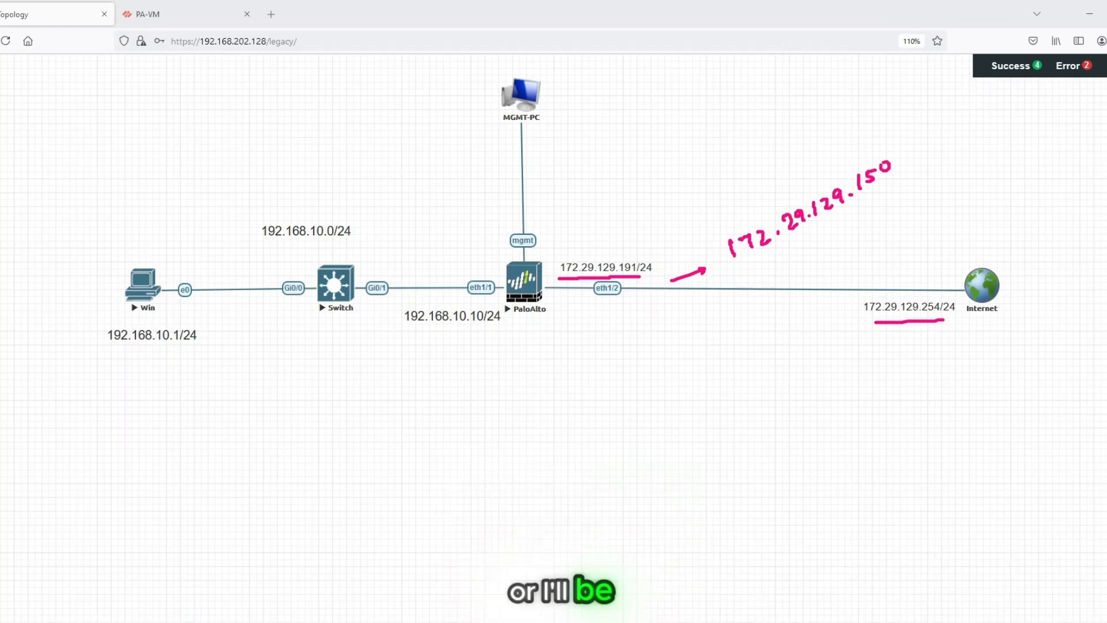
- Underline the Win address, draw an arrow from it to the handwritten 172.29.129.150, and clear the annotations
mouse_move(107, 350)
mouse_down()
mouse_move(192, 350)
mouse_move(266, 415)
mouse_move(555, 423)
mouse_move(737, 312)
mouse_move(753, 266)
mouse_move(756, 276)
mouse_up()
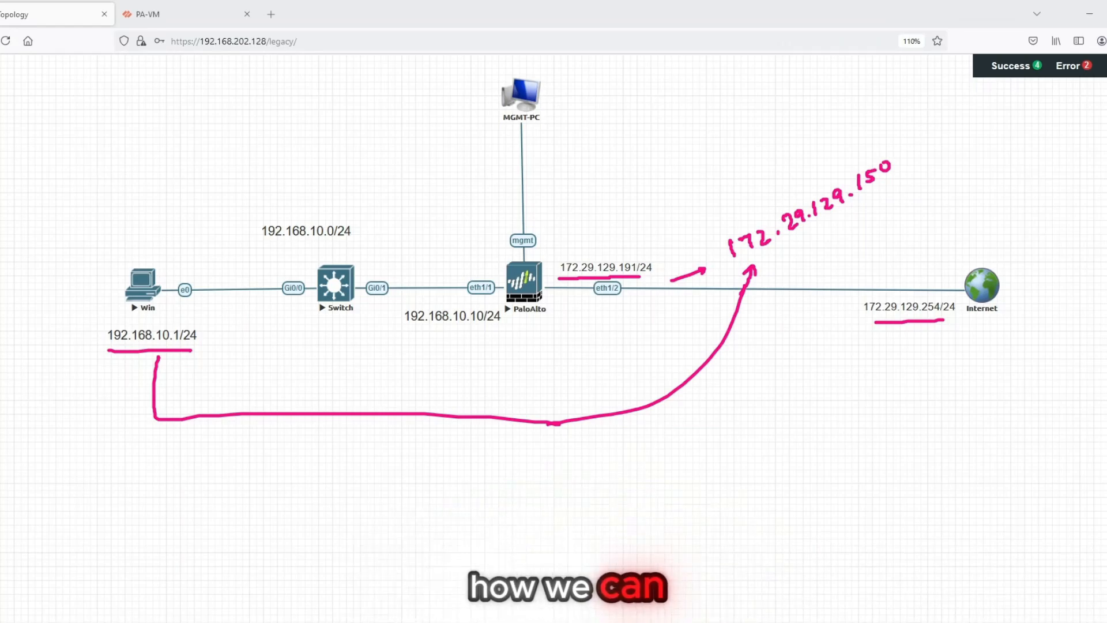
key(Escape)
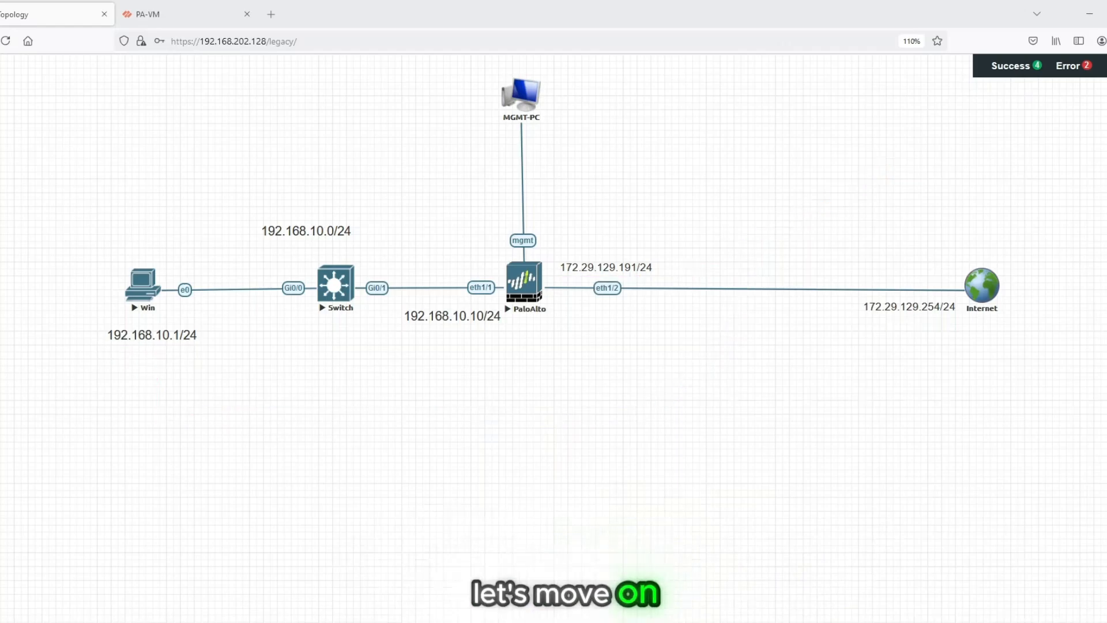
- View the PA-VM firewall dashboard and return to the network topology
click(186, 15)
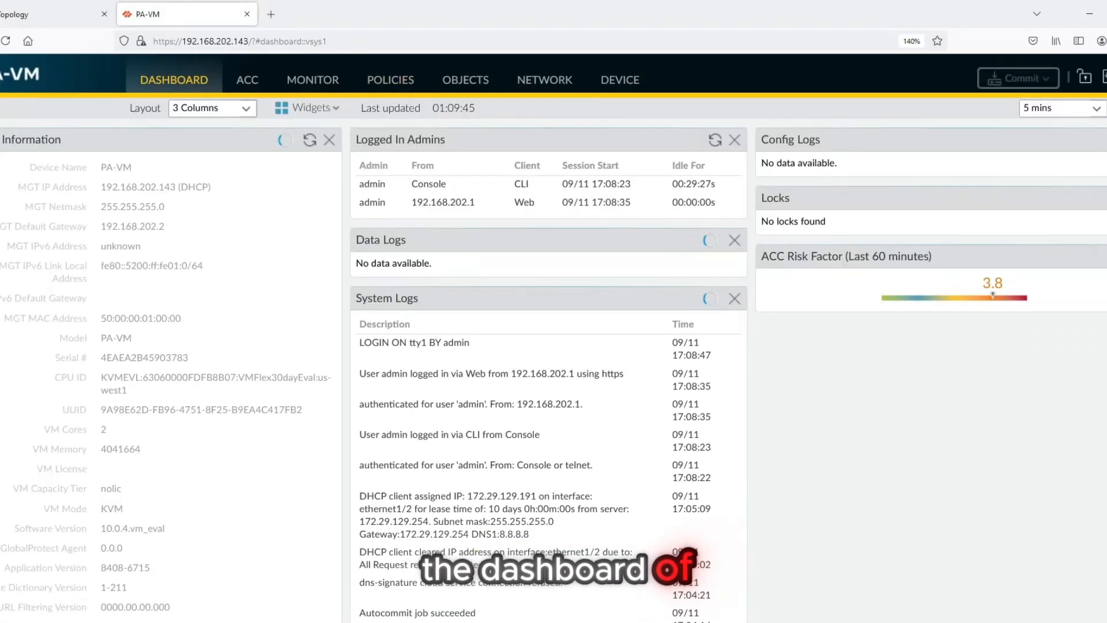
click(58, 15)
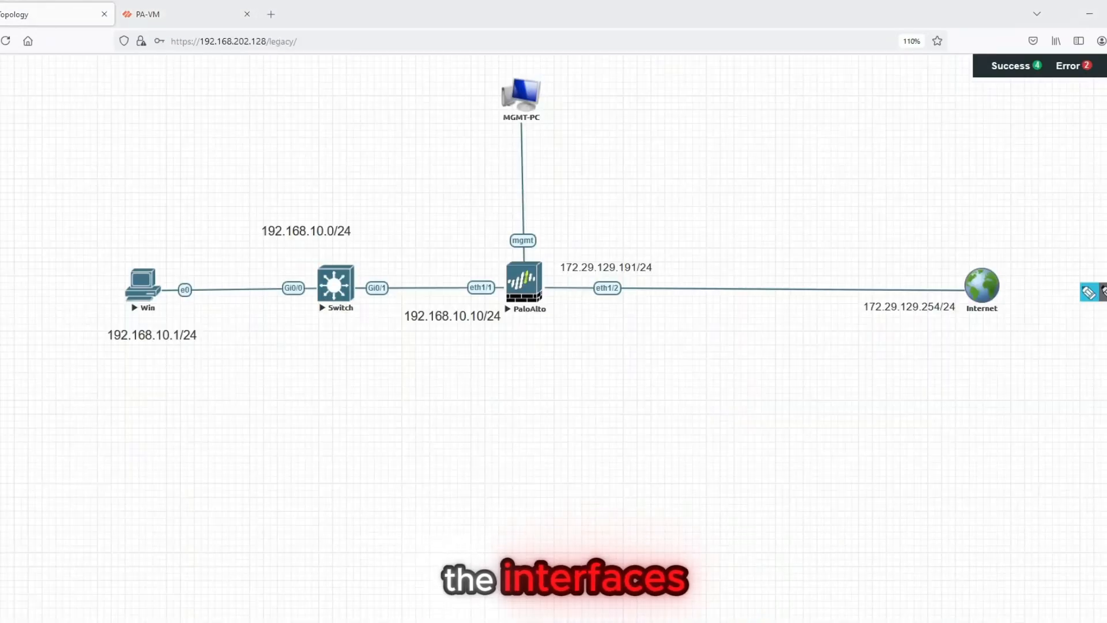
- Label the firewall's eth1/1 side "In" and its eth1/2 side "OUT", underlining 192.168.10.10/24 and 172.29.129.191/24
mouse_move(421, 265)
mouse_down()
mouse_move(439, 260)
mouse_move(429, 280)
mouse_up()
drag(427, 282, 437, 279)
drag(440, 267, 450, 278)
drag(411, 331, 486, 328)
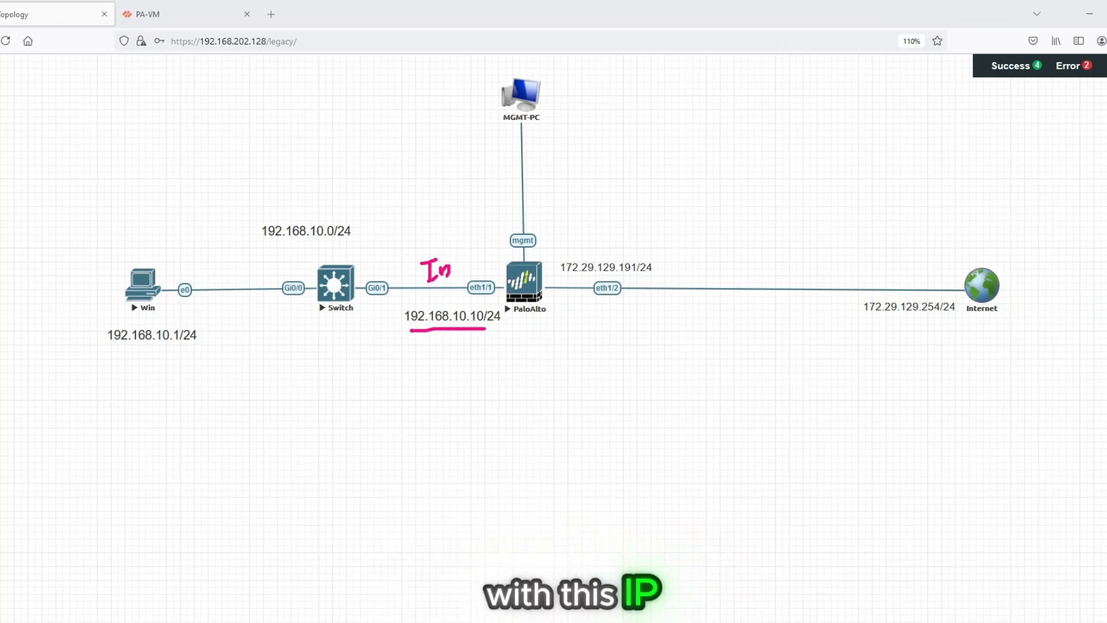
drag(567, 231, 578, 230)
mouse_move(577, 225)
mouse_down()
mouse_move(594, 219)
mouse_move(592, 236)
mouse_up()
drag(563, 280, 651, 278)
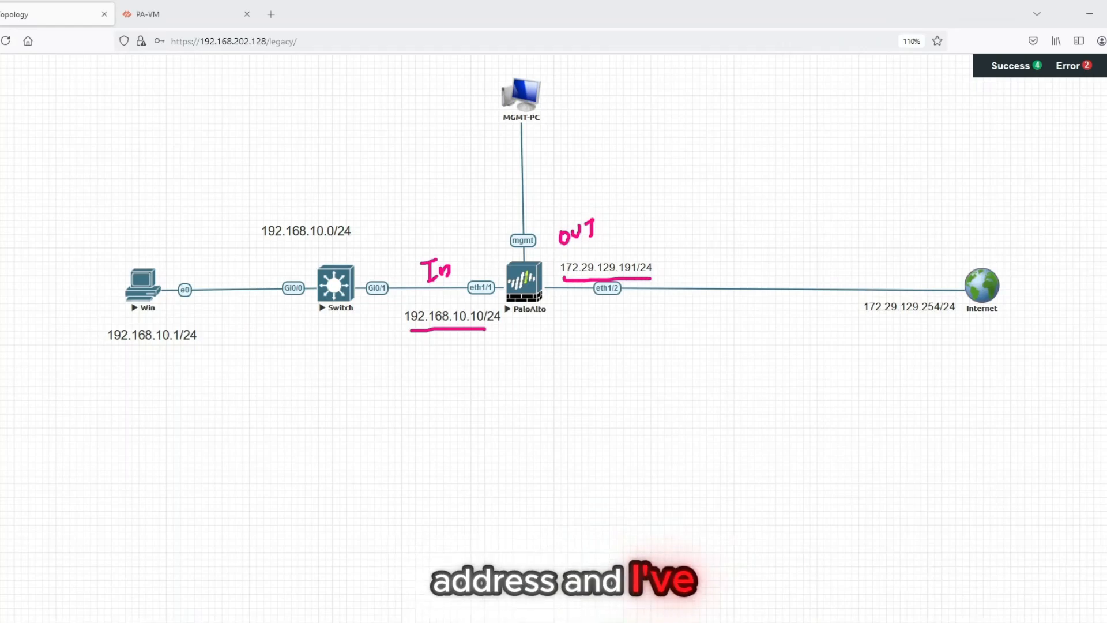
- Draw a line from the firewall's mgmt port and handwrite the management address 192.168.202.143 along it
drag(523, 223, 613, 165)
drag(617, 154, 625, 162)
mouse_move(631, 145)
mouse_down()
mouse_move(634, 154)
mouse_move(661, 142)
mouse_up()
drag(665, 128, 696, 123)
click(689, 123)
drag(702, 105, 711, 109)
drag(708, 104, 713, 115)
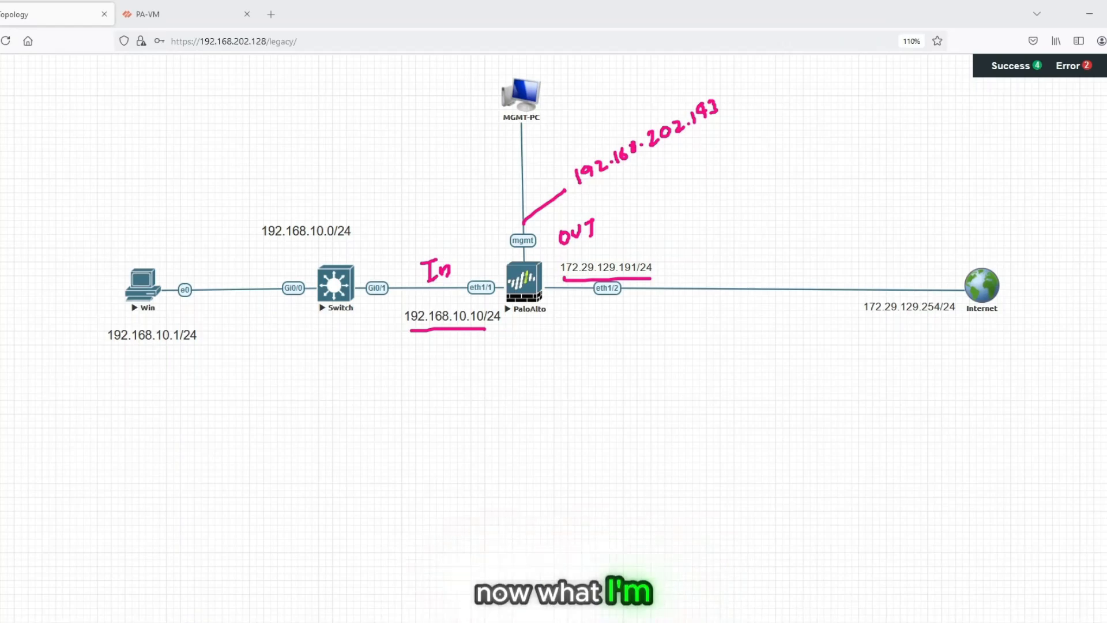
- Handwrite a numbered list under the firewall, 1 for creating the NAT policy and 2 for creating the security policy, and clear the annotations
mouse_move(531, 383)
mouse_down()
mouse_move(530, 400)
mouse_move(517, 387)
mouse_move(552, 375)
mouse_move(541, 367)
mouse_up()
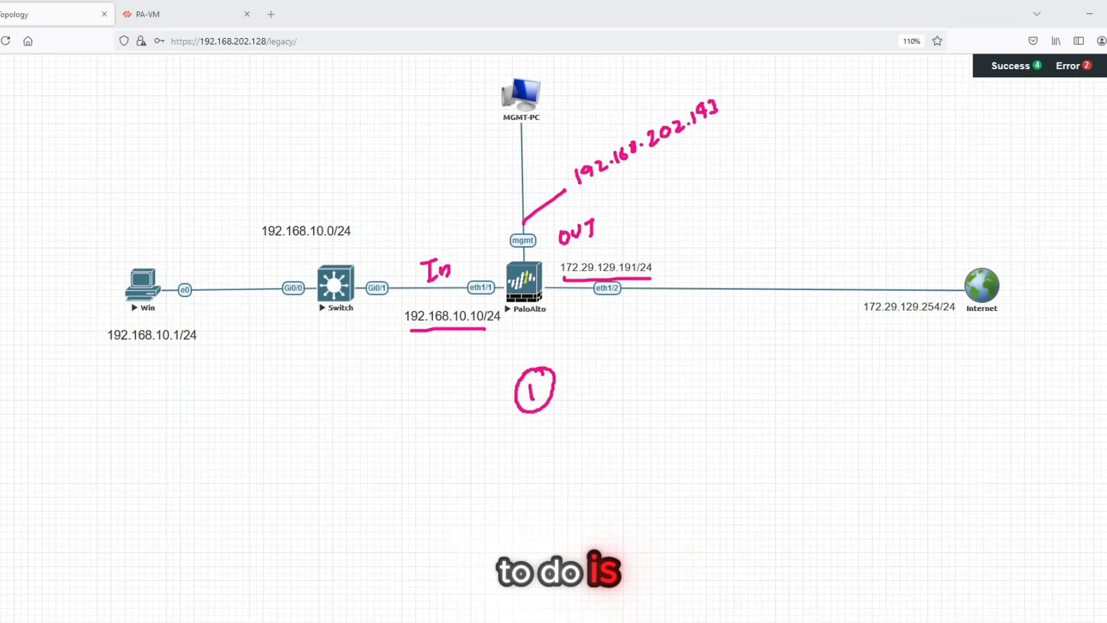
mouse_move(576, 362)
mouse_down()
mouse_move(585, 378)
mouse_move(662, 328)
mouse_move(682, 298)
mouse_move(768, 254)
mouse_move(819, 248)
mouse_up()
drag(573, 428, 551, 428)
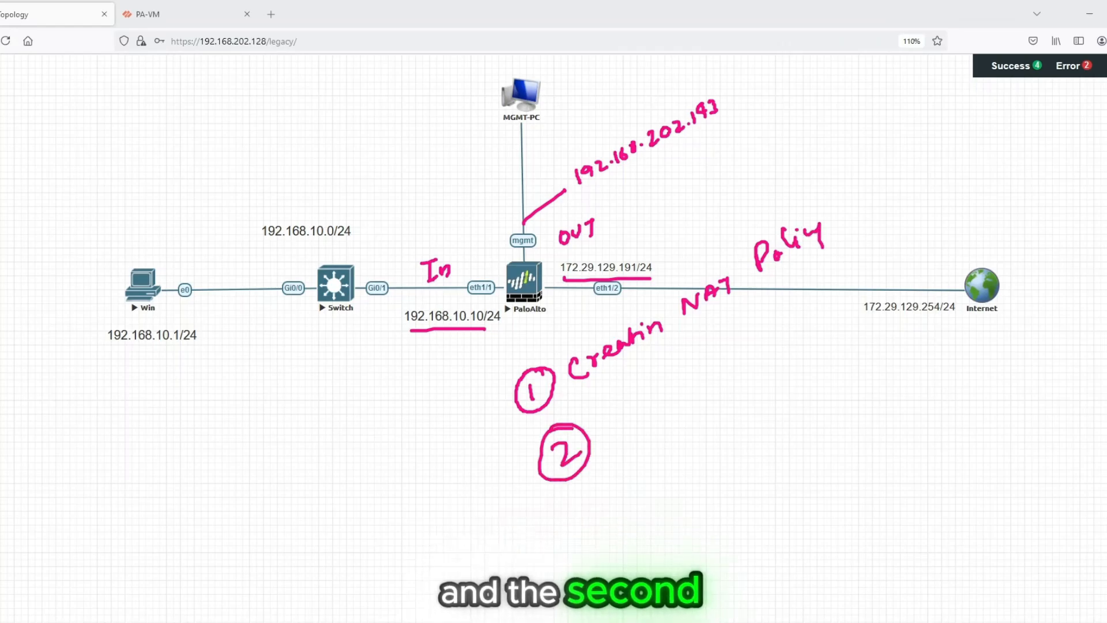
mouse_move(632, 404)
mouse_down()
mouse_move(669, 375)
mouse_move(709, 369)
mouse_move(790, 297)
mouse_move(830, 311)
mouse_move(863, 256)
mouse_move(895, 247)
mouse_up()
drag(903, 237, 917, 231)
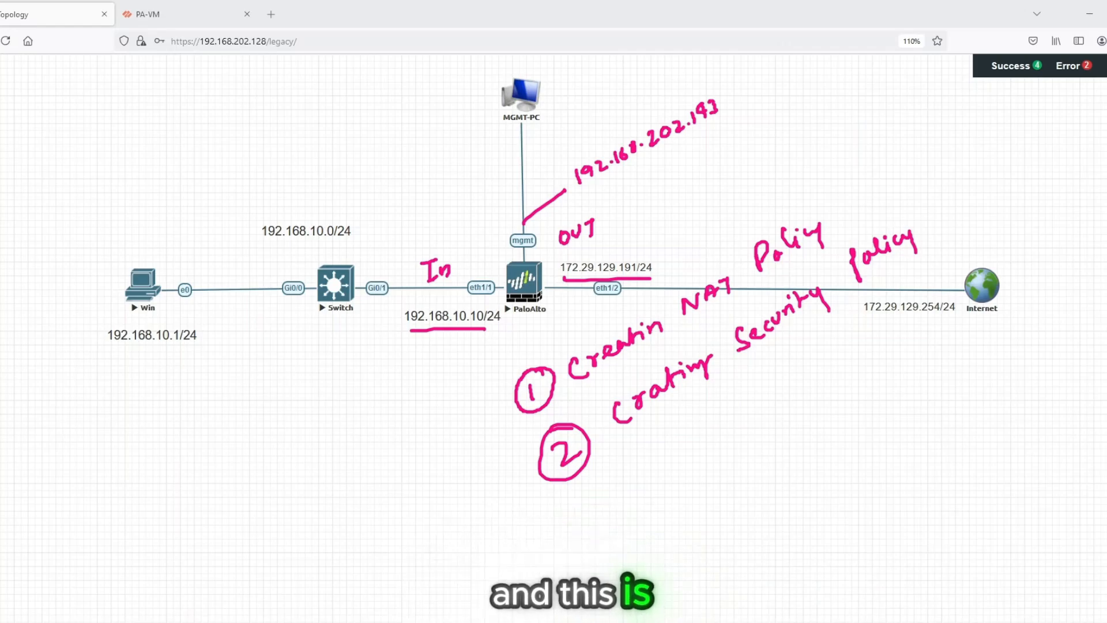
key(Escape)
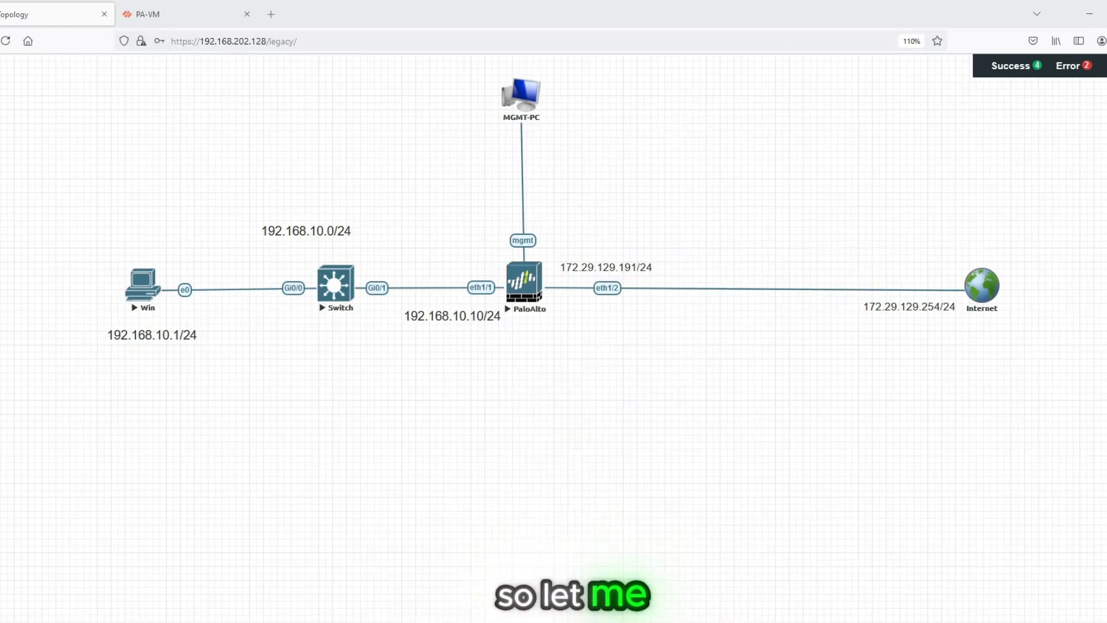
- Review the PA-VM firewall's Ethernet interfaces and check the dynamic IP status of ethernet1/2 for its address and gateway
click(186, 14)
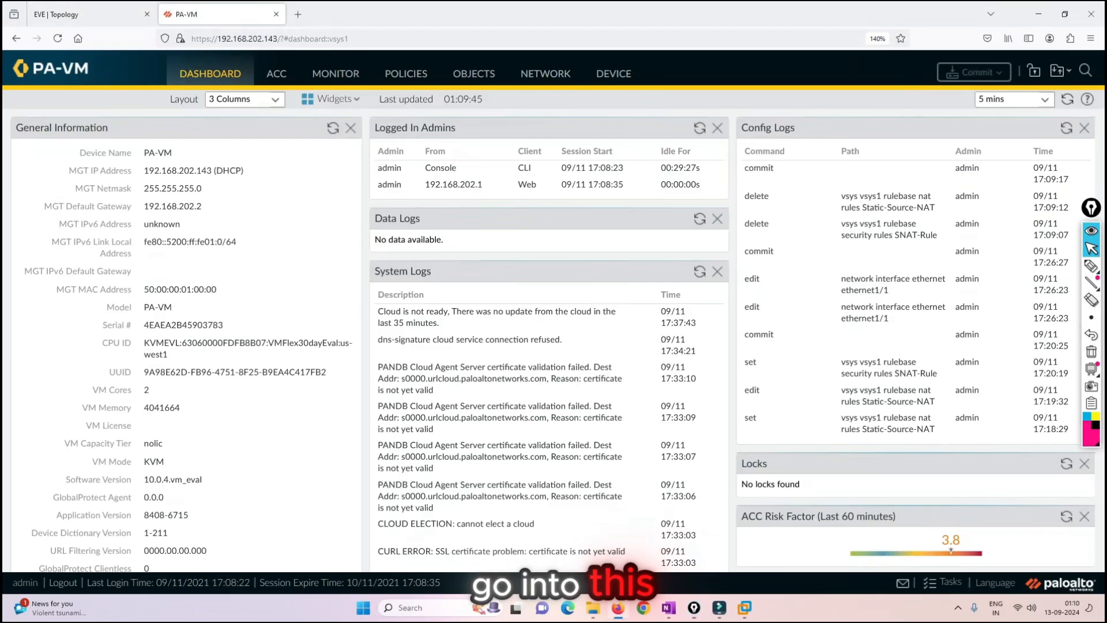
click(545, 74)
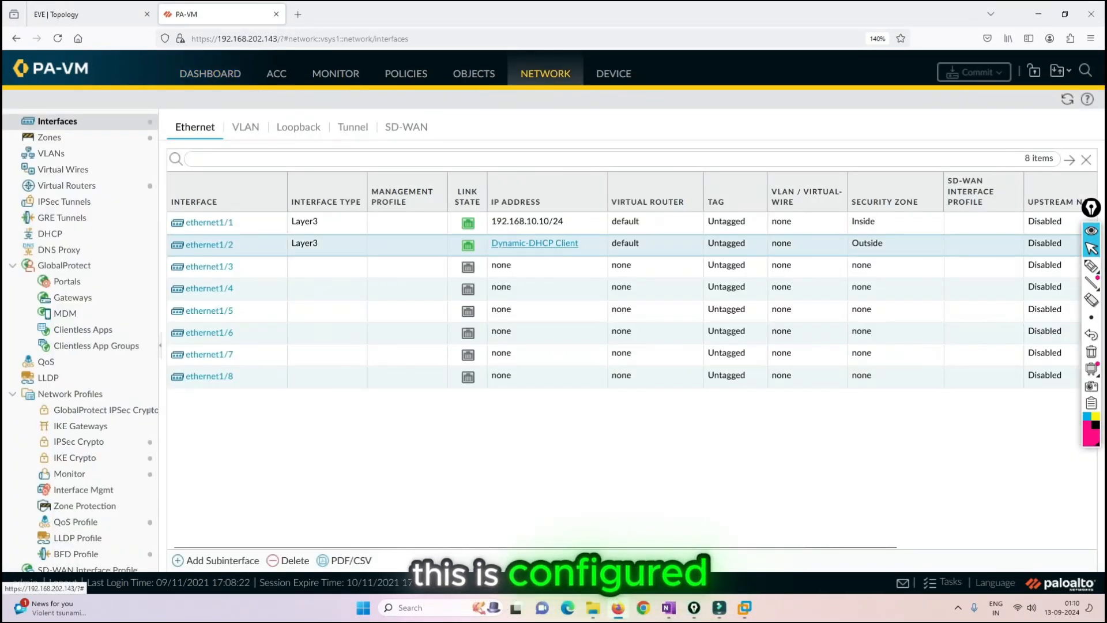
click(534, 243)
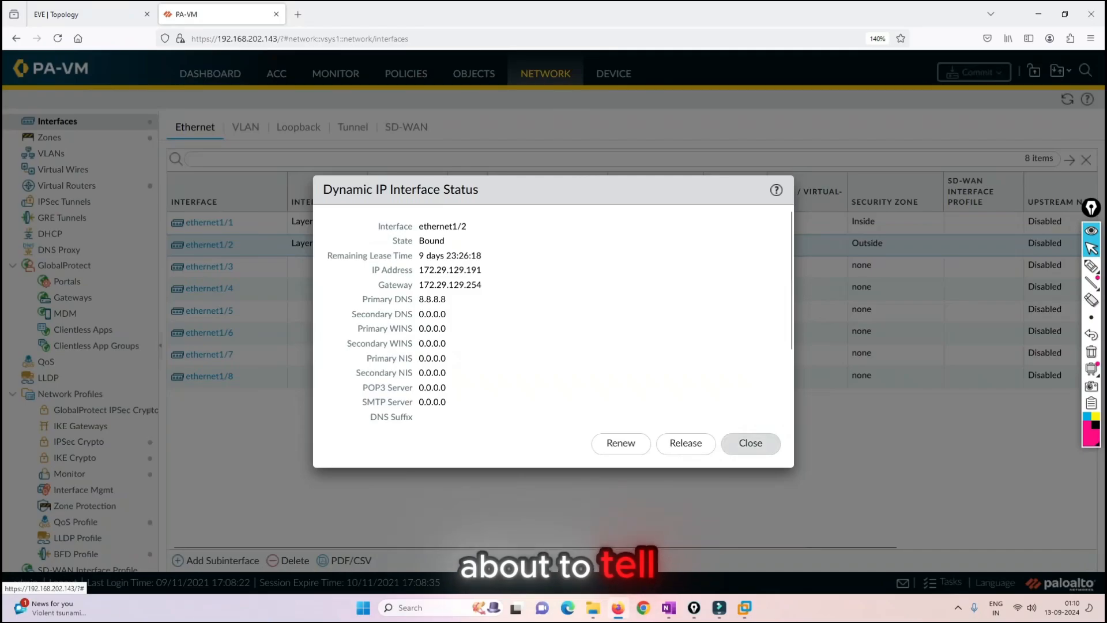
click(750, 443)
click(209, 245)
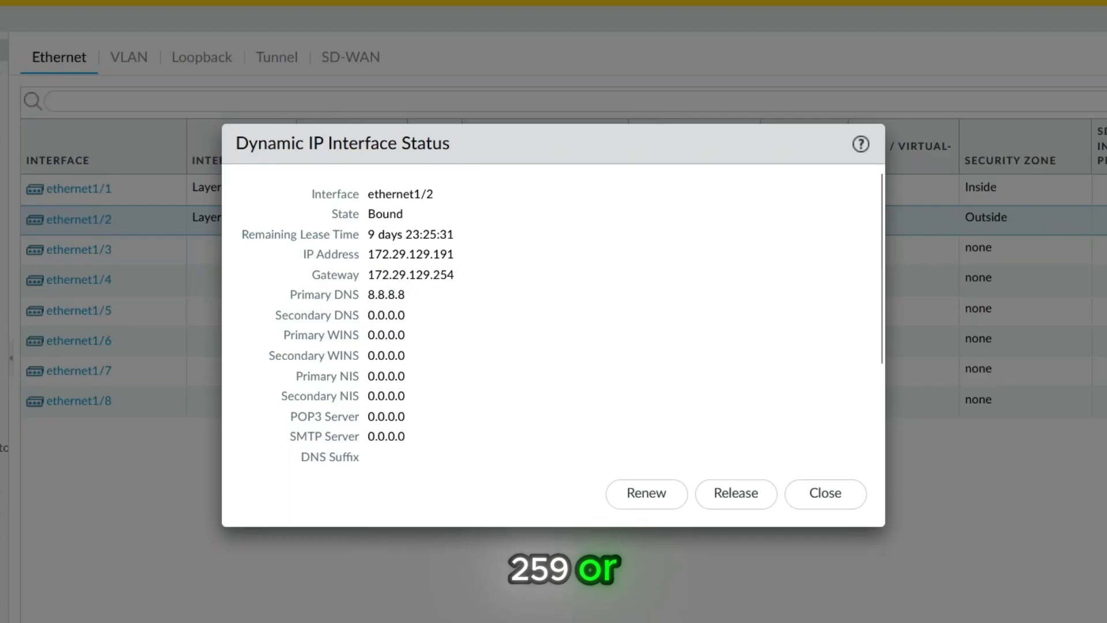
drag(455, 275, 475, 245)
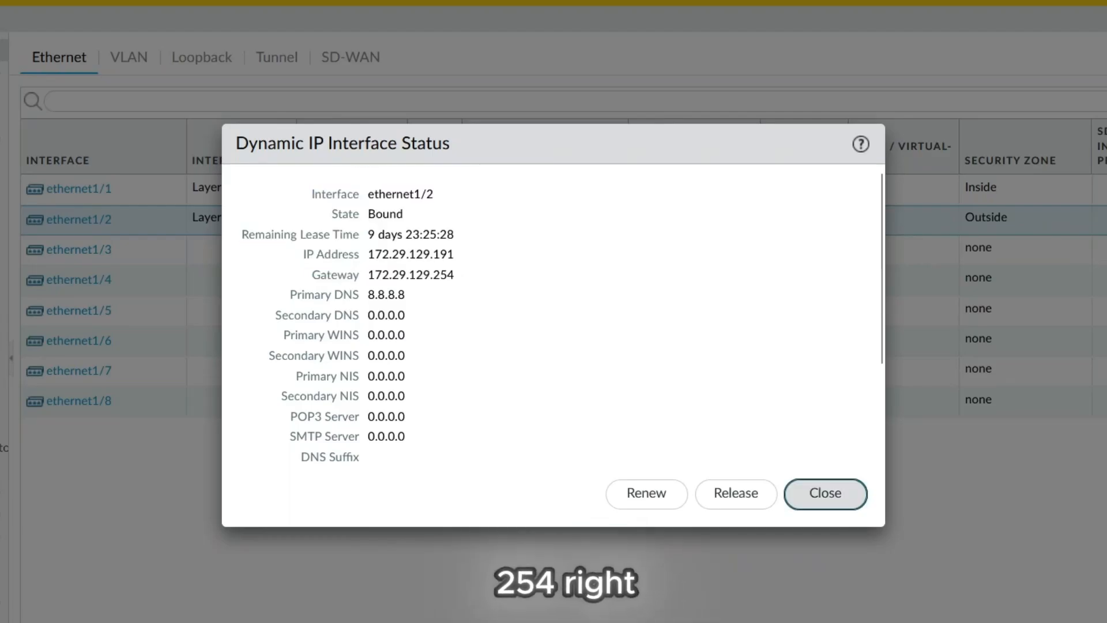
click(826, 493)
- Examine the route table in the default virtual router's runtime stats
click(23, 171)
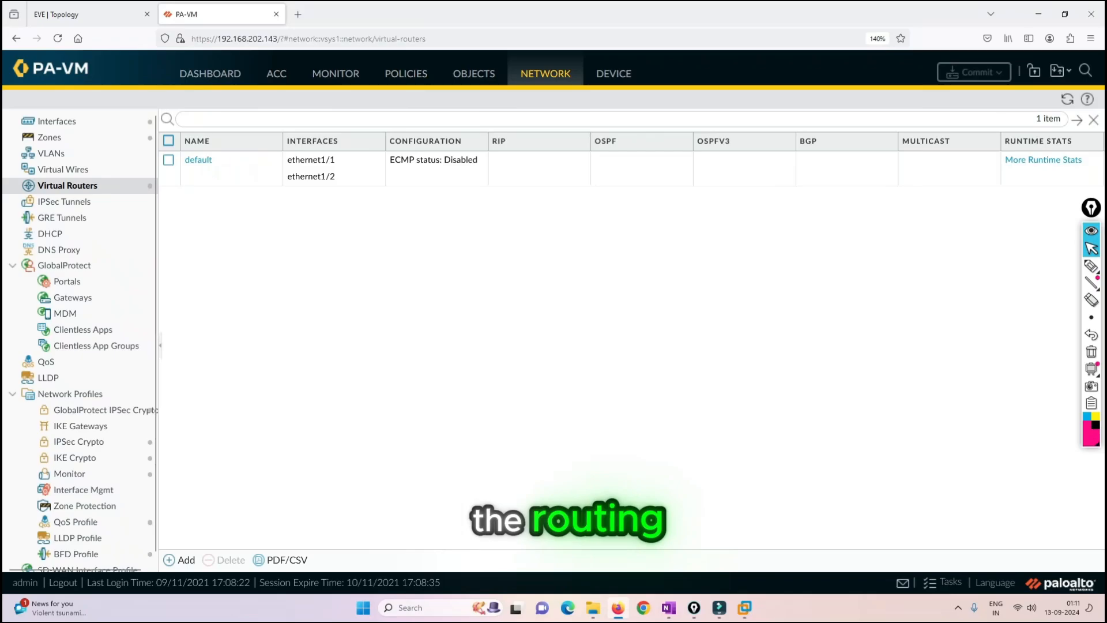
click(1043, 160)
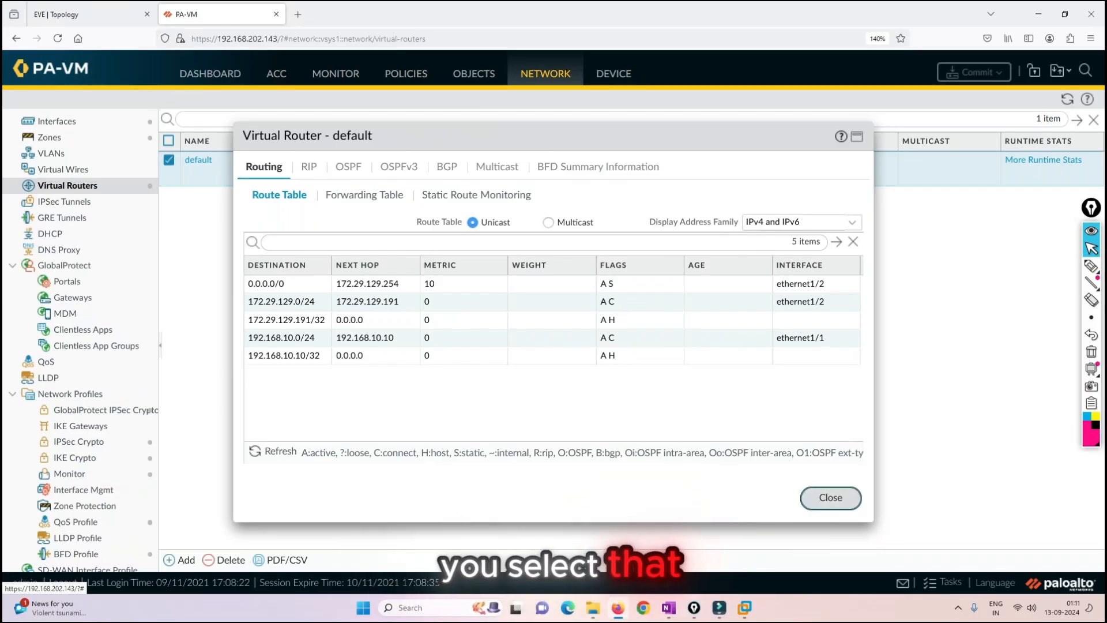
click(830, 497)
- Add a NAT policy rule named SNAT-STATIC
click(406, 74)
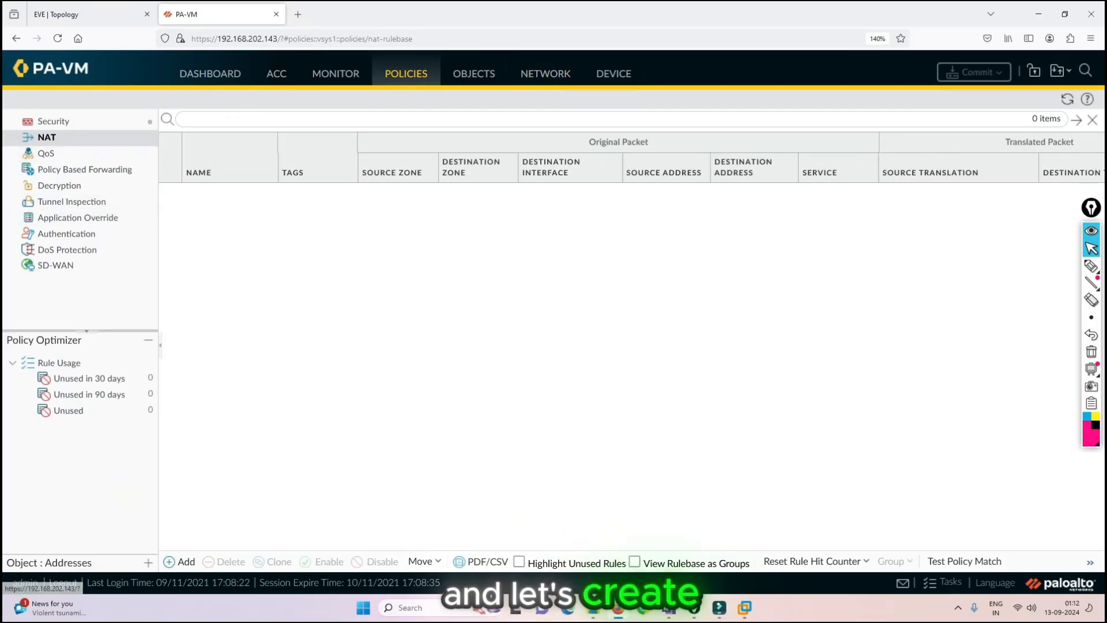
click(179, 562)
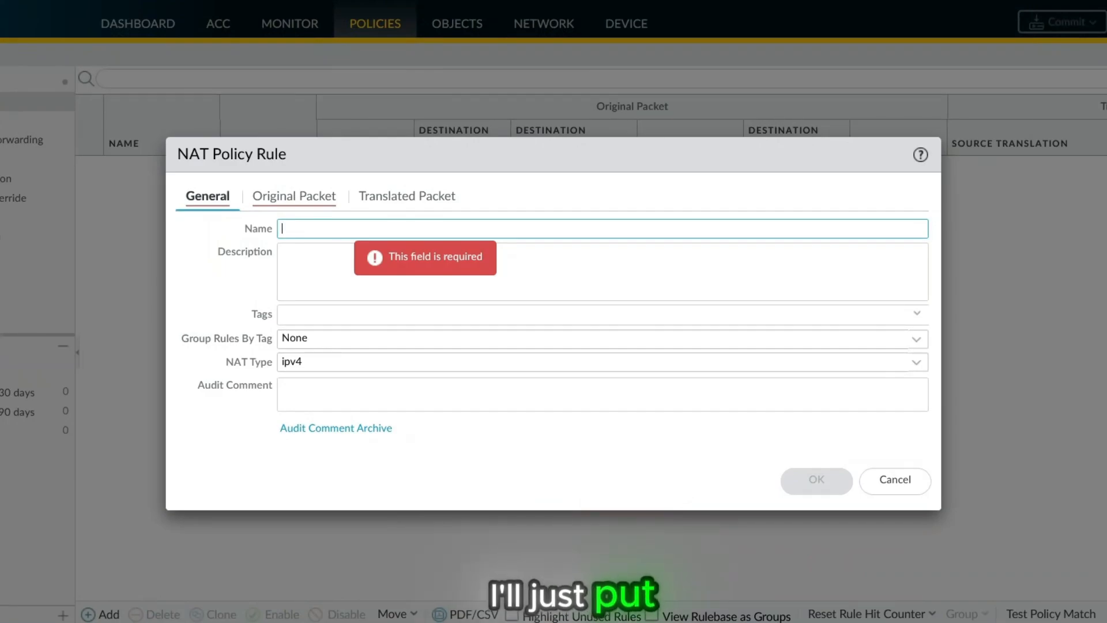
text(SNAT)
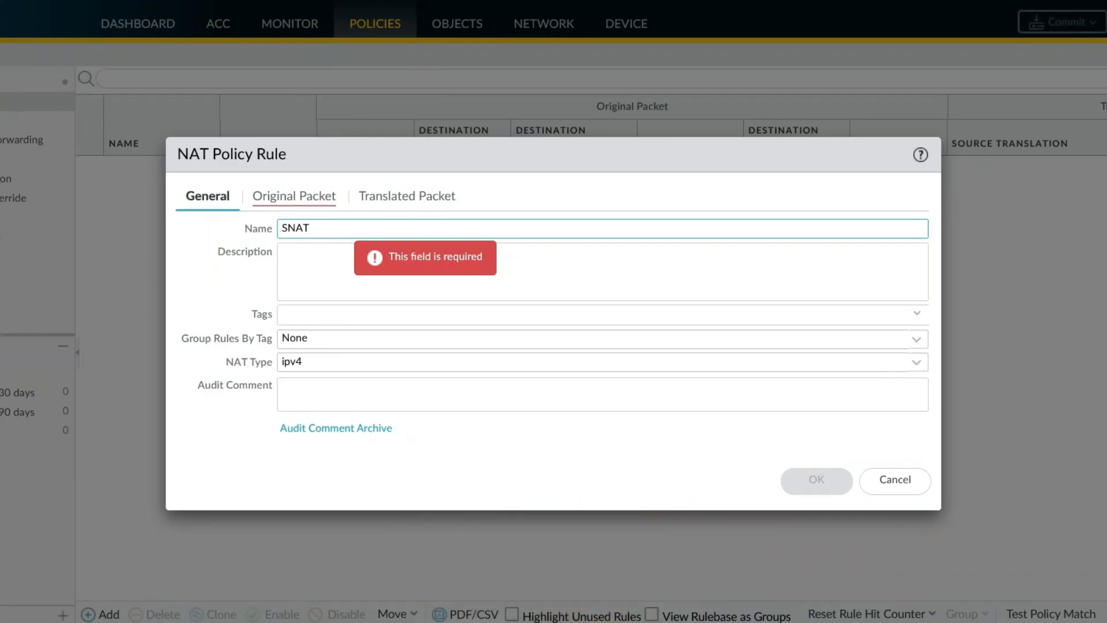
text(-STATIC)
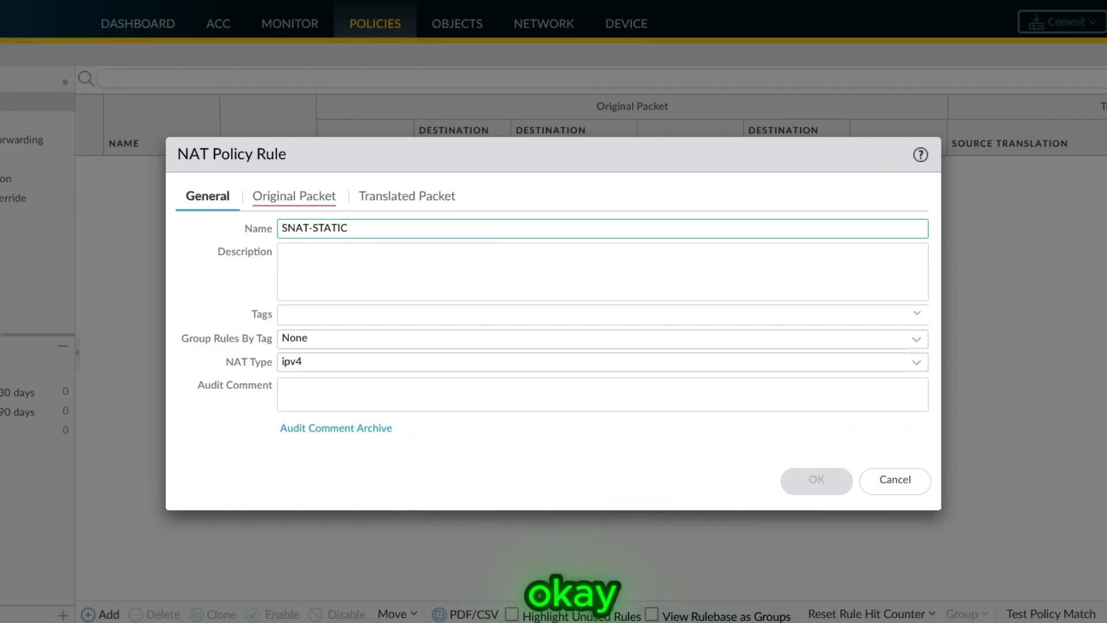
- Set the rule's original packet source zone to Inside and destination zone to Outside, checking the topology for the traffic direction
click(295, 196)
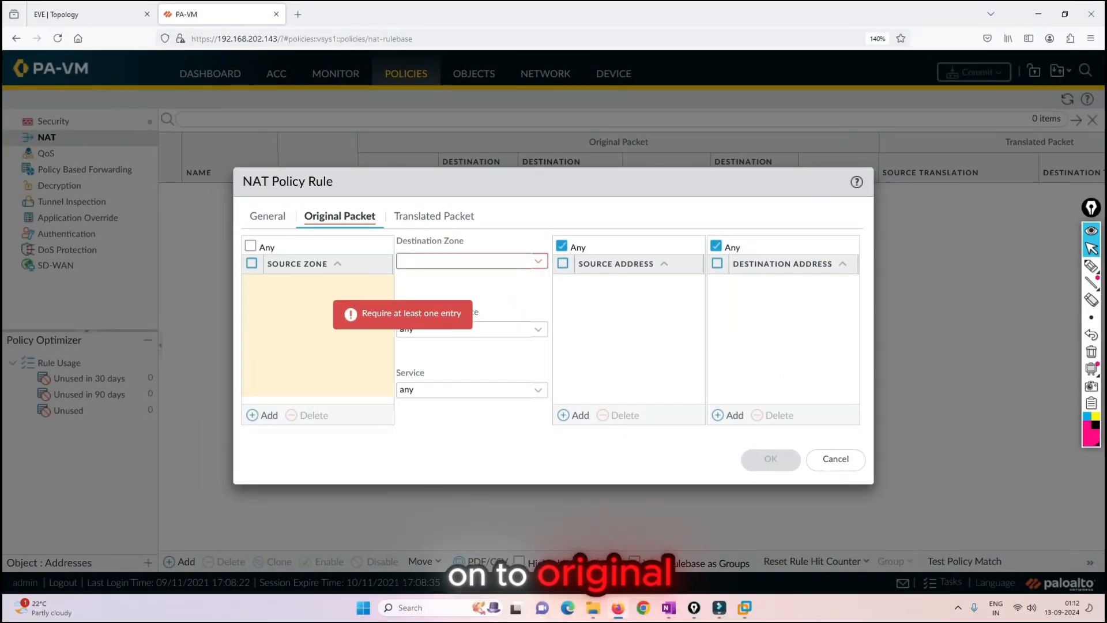
click(87, 14)
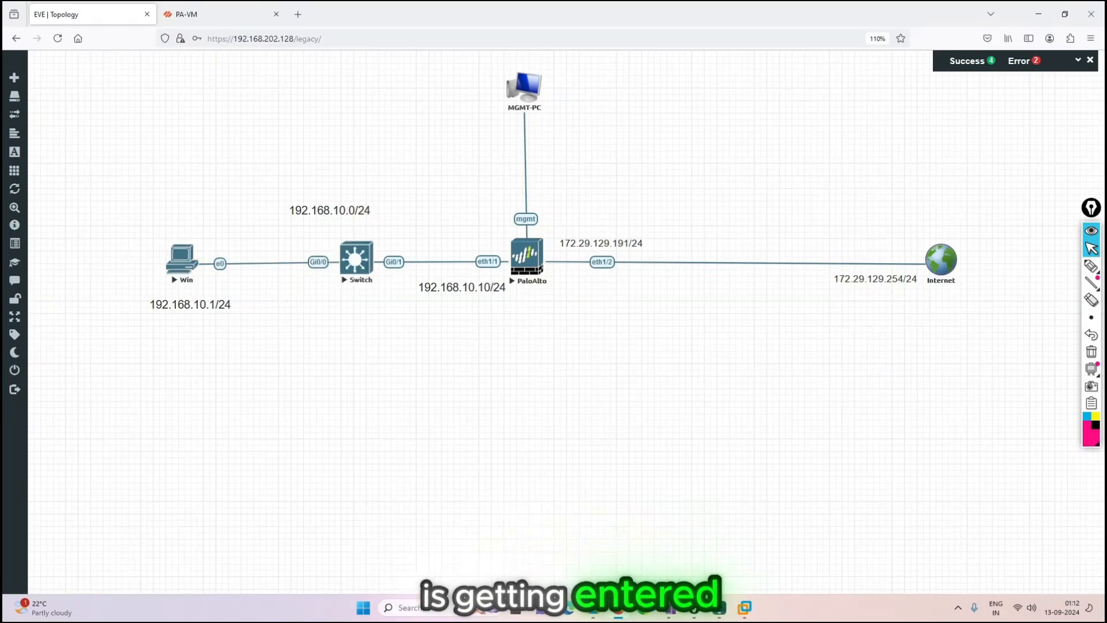
click(217, 14)
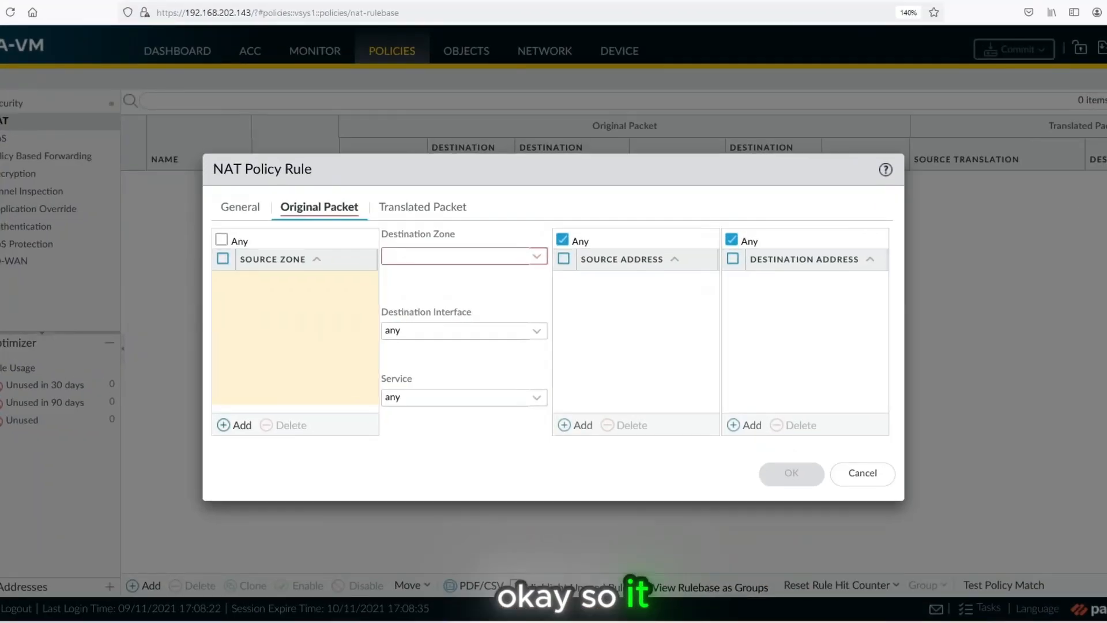
click(263, 415)
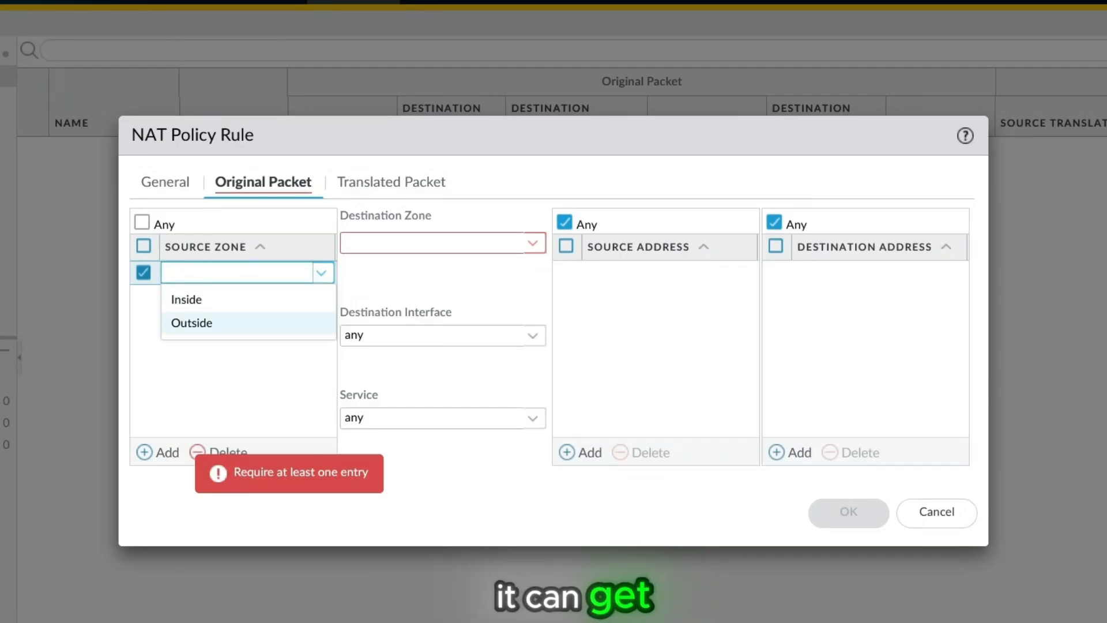
click(186, 299)
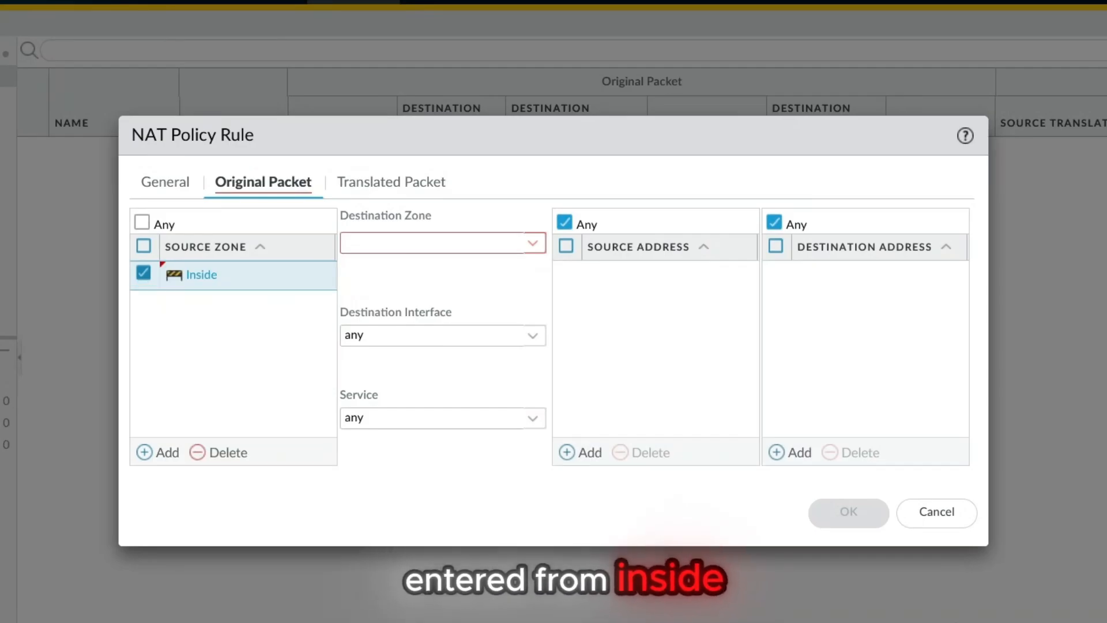
click(532, 243)
click(371, 294)
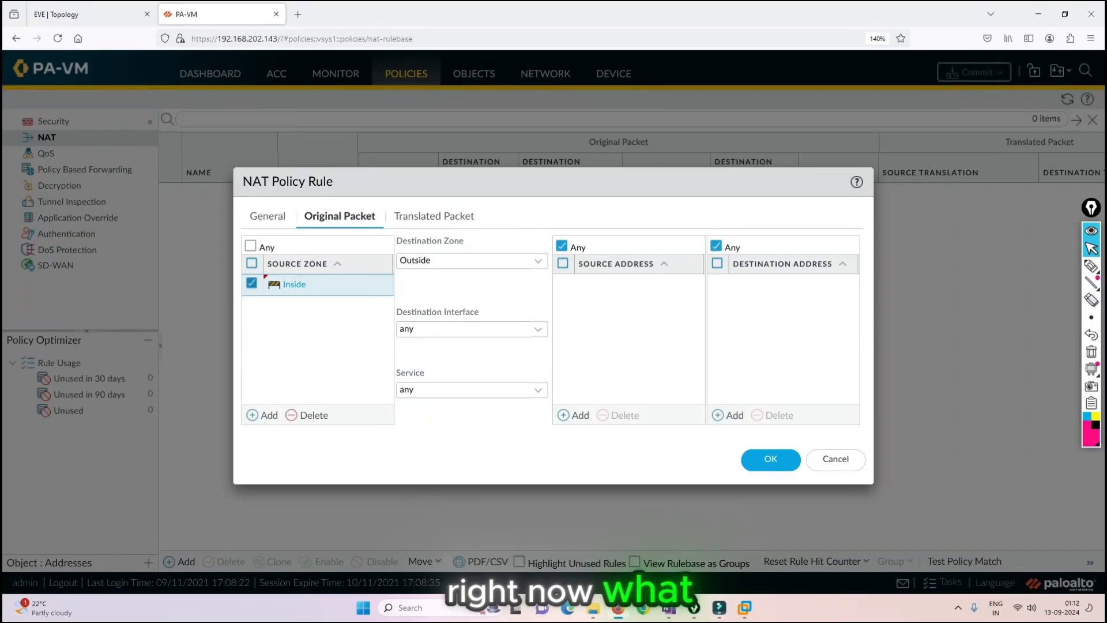
- Add the inside PC's address 192.168.10.1 as the original packet's source address, referring to the topology
click(577, 415)
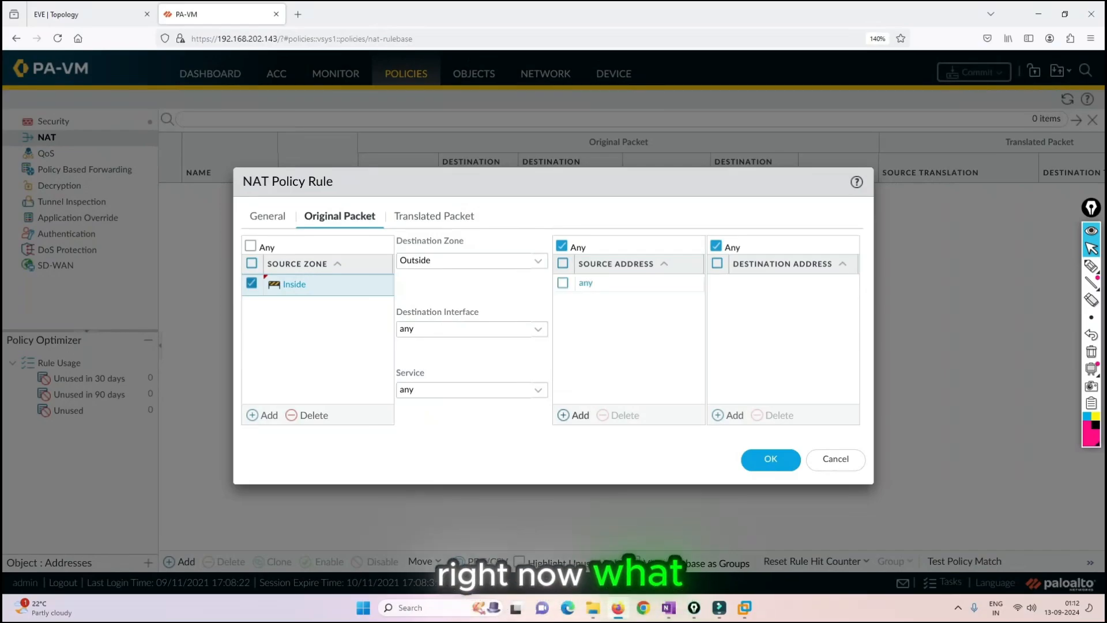
click(92, 14)
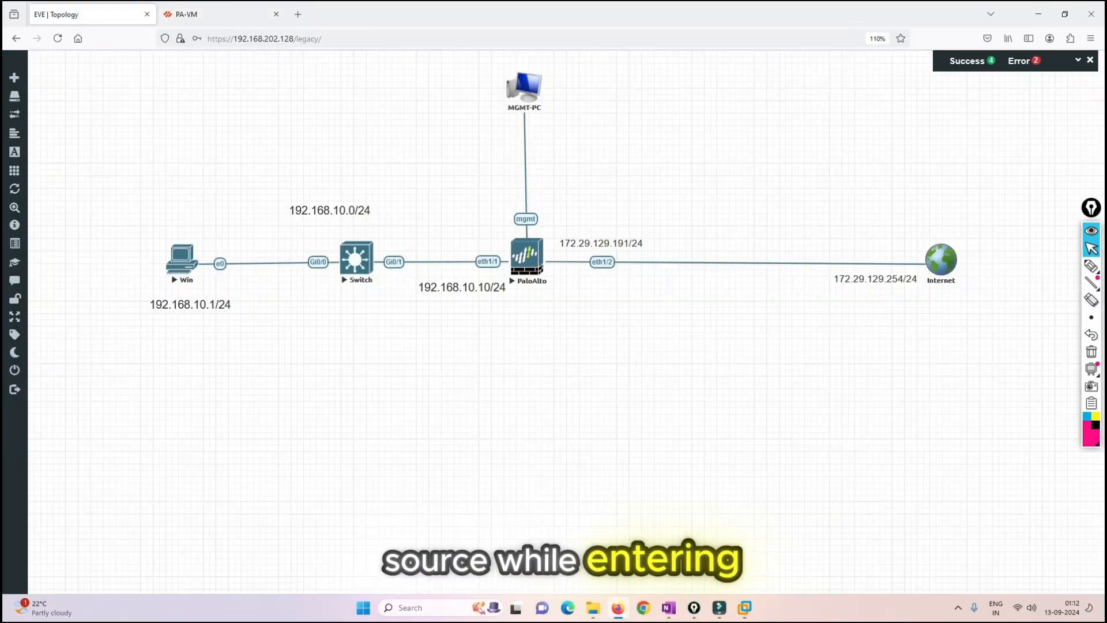
click(213, 14)
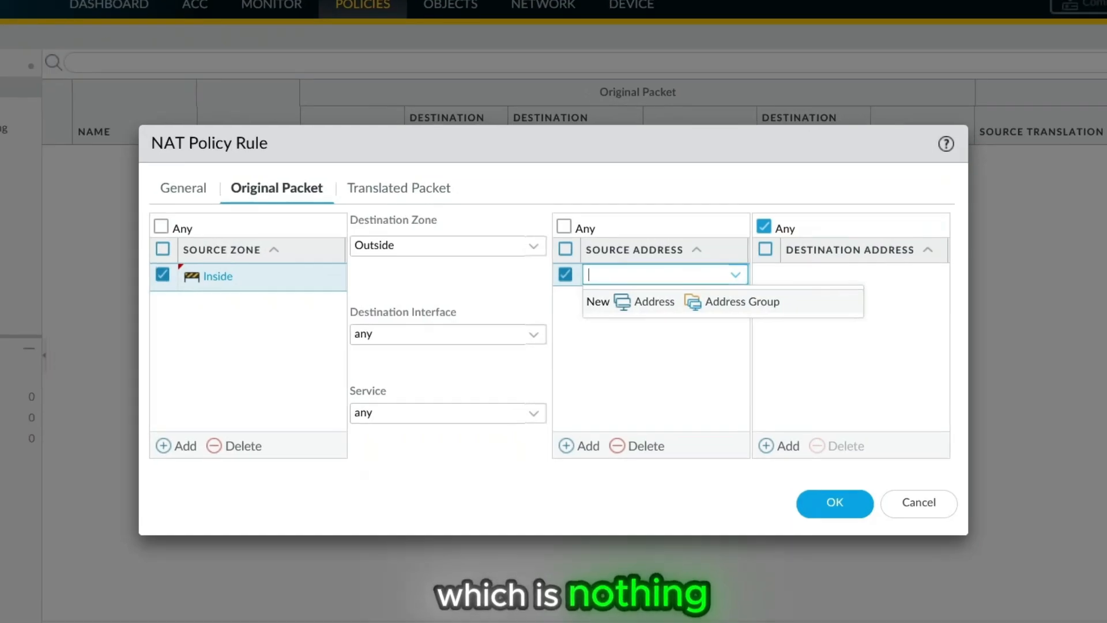
text(192)
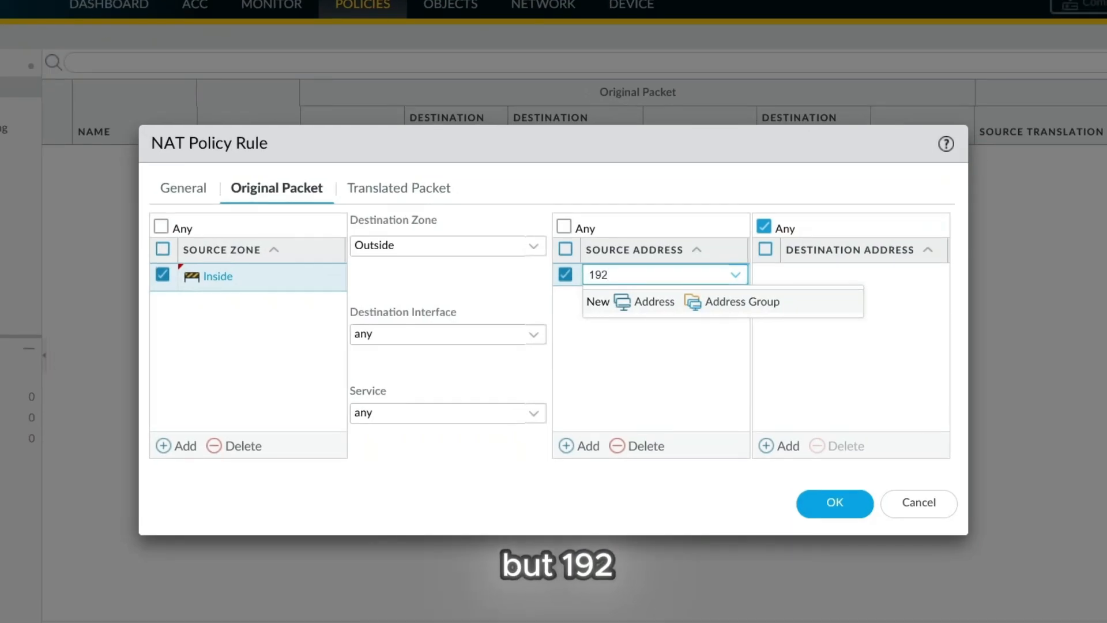
text(1)
key(BackSpace)
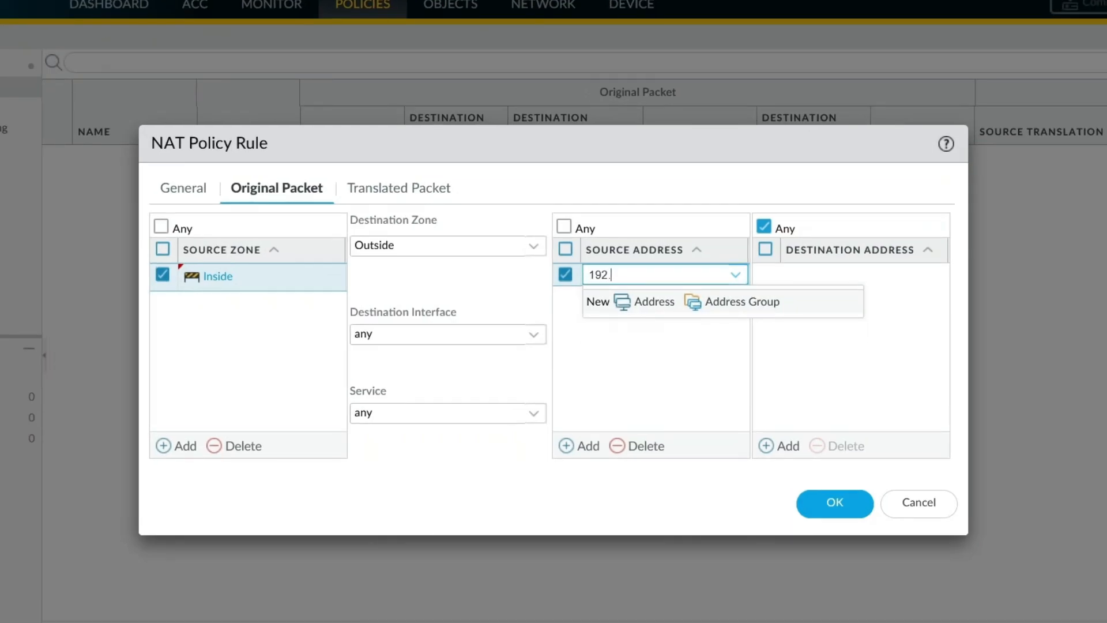
text(.168.10)
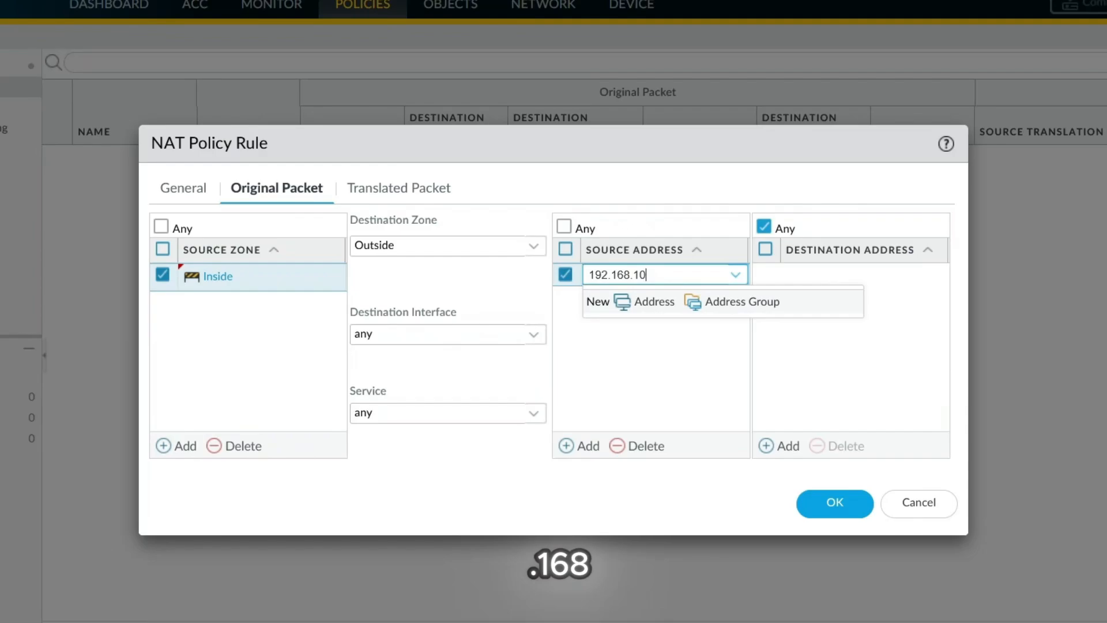
text(.5)
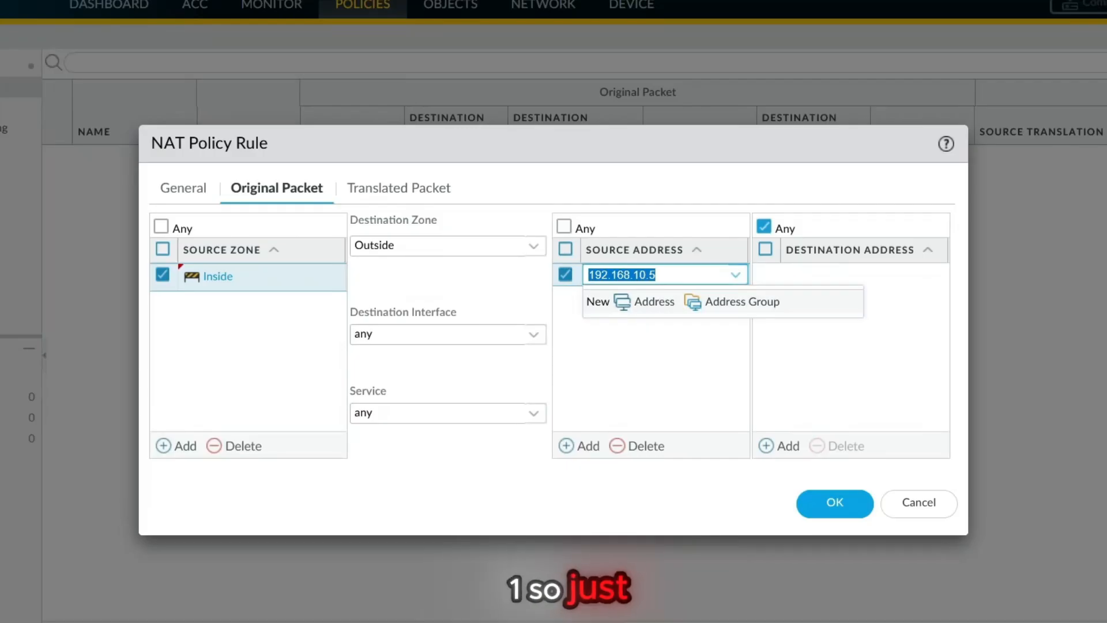
click(656, 275)
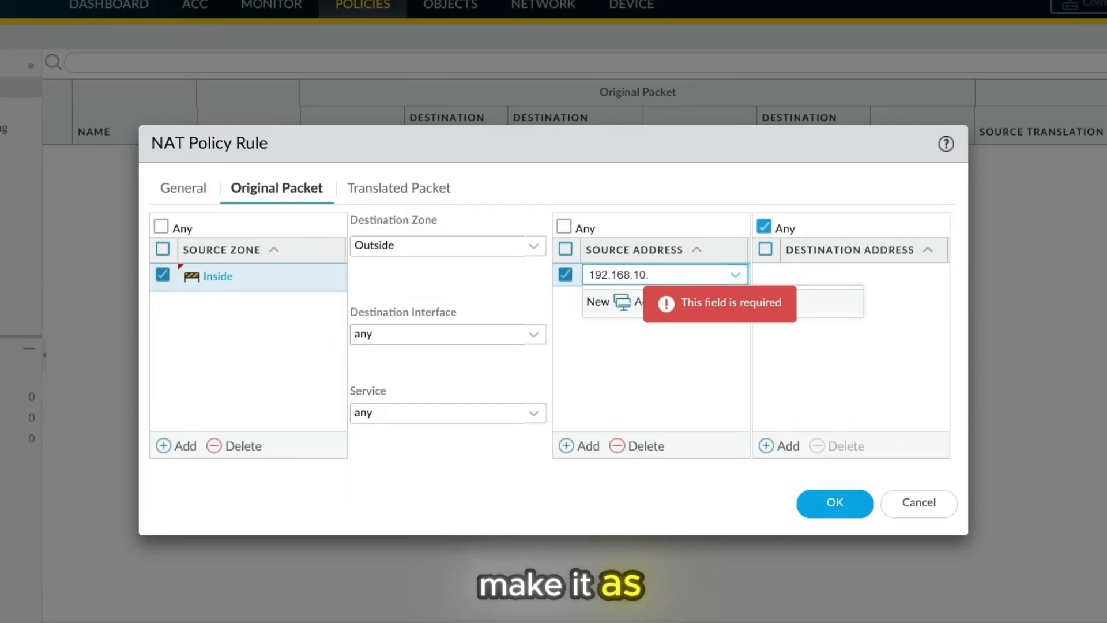
text(1)
key(Return)
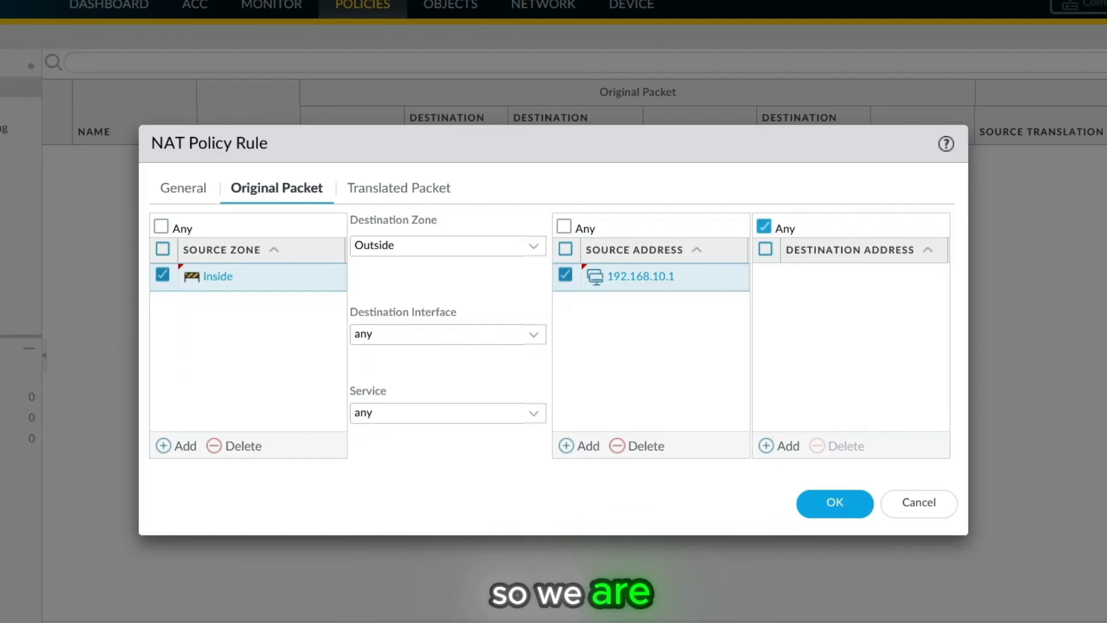
- Set the NAT rule's source address translation to Static IP with translated address 172.29.129.150, leave it non-bidirectional, and save the rule
click(398, 188)
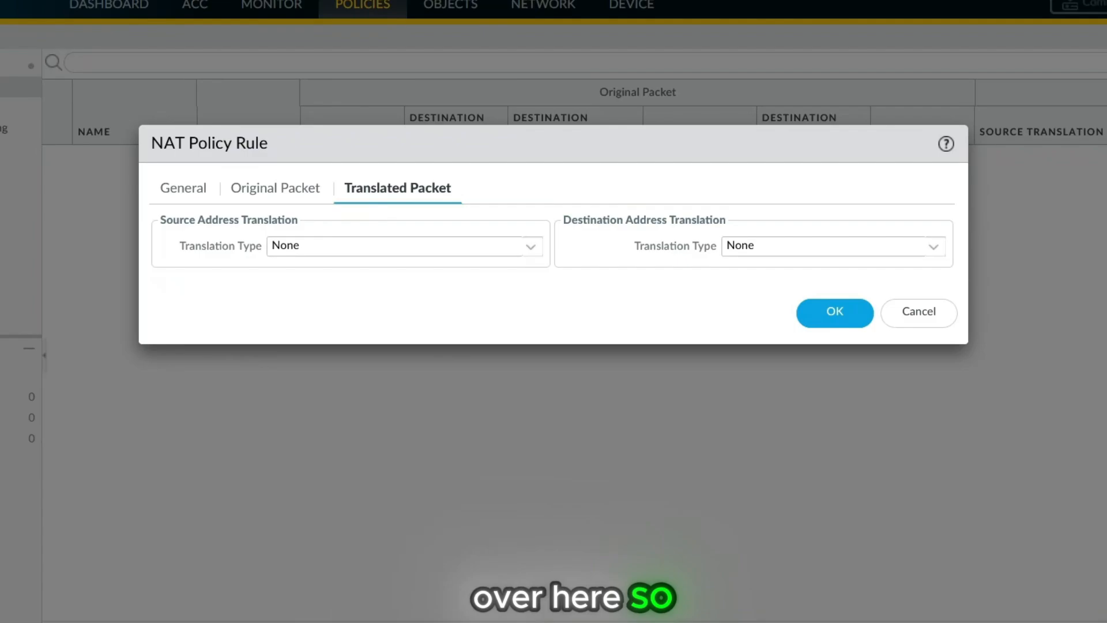
click(531, 247)
click(299, 317)
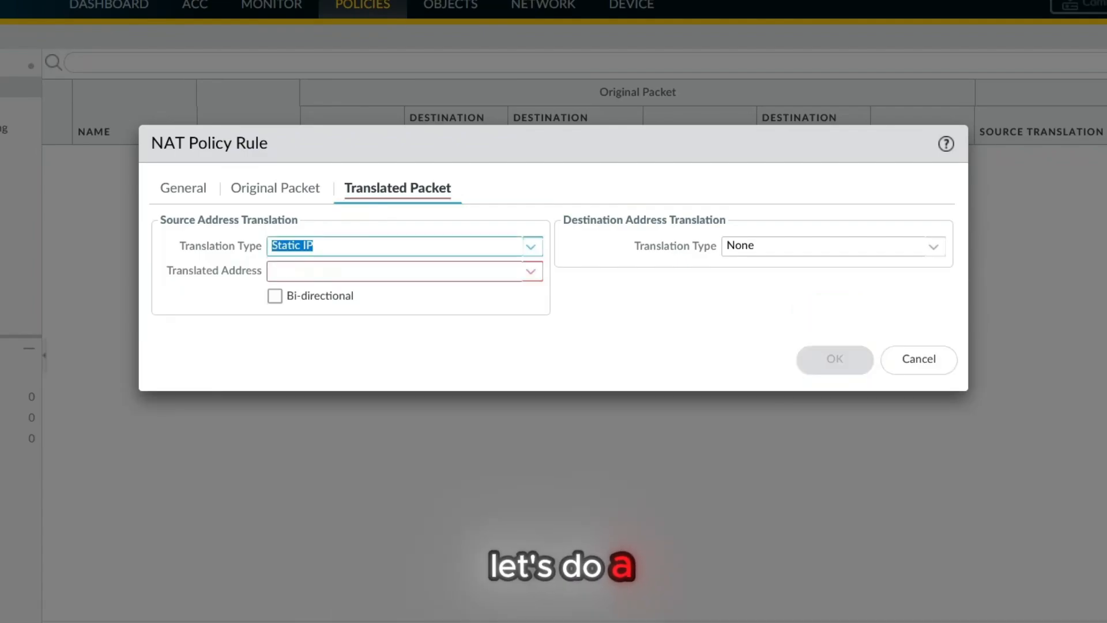
click(298, 272)
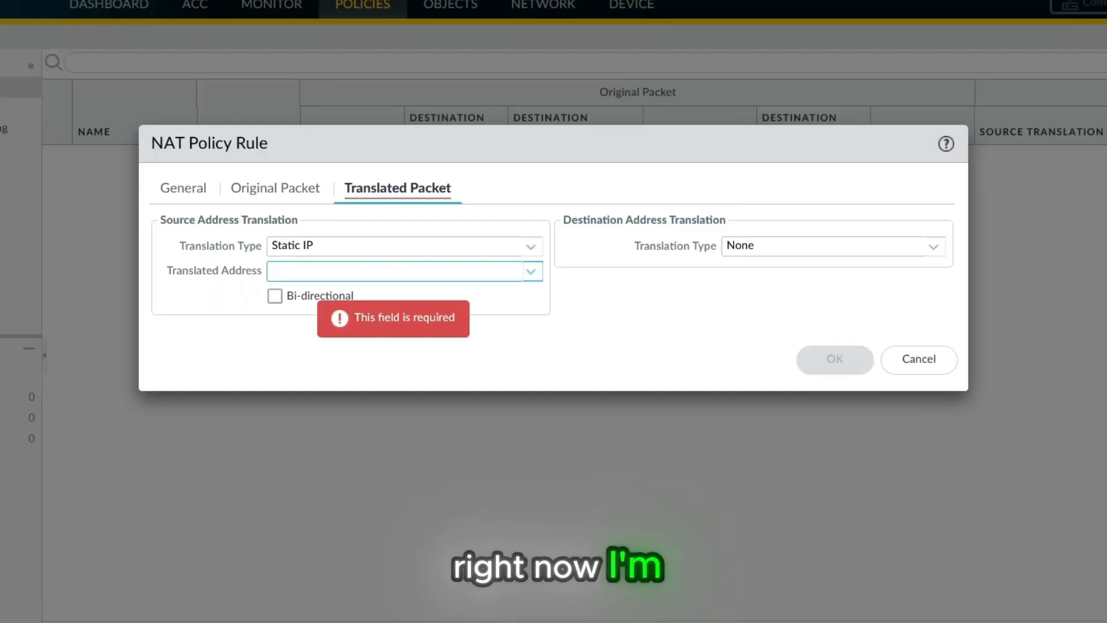
text(172.)
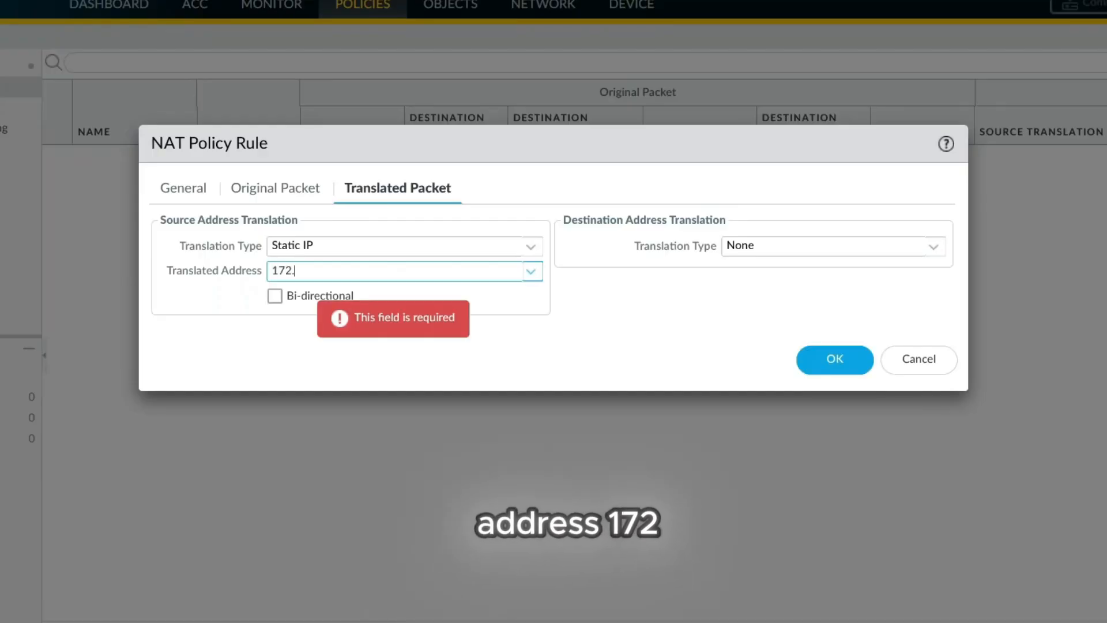
text(29.1)
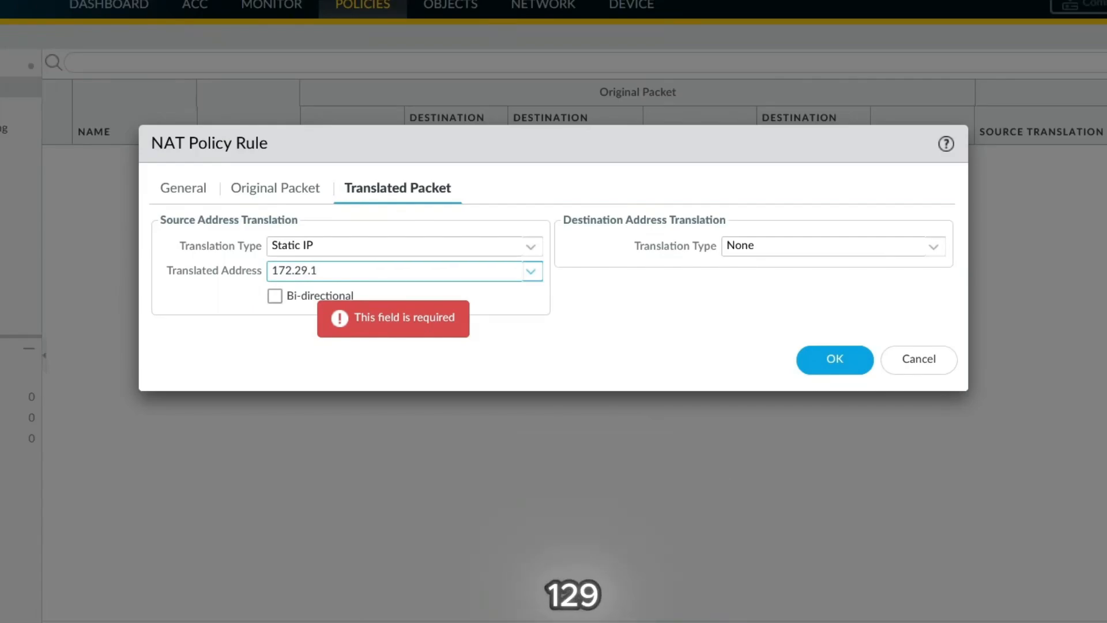
text(29.150)
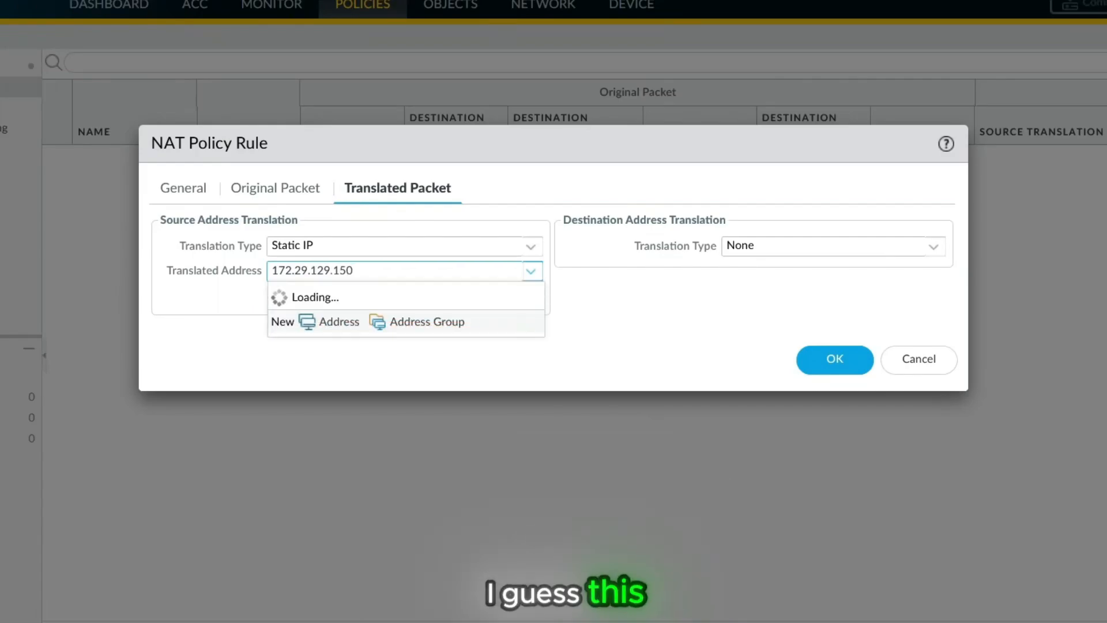
key(Tab)
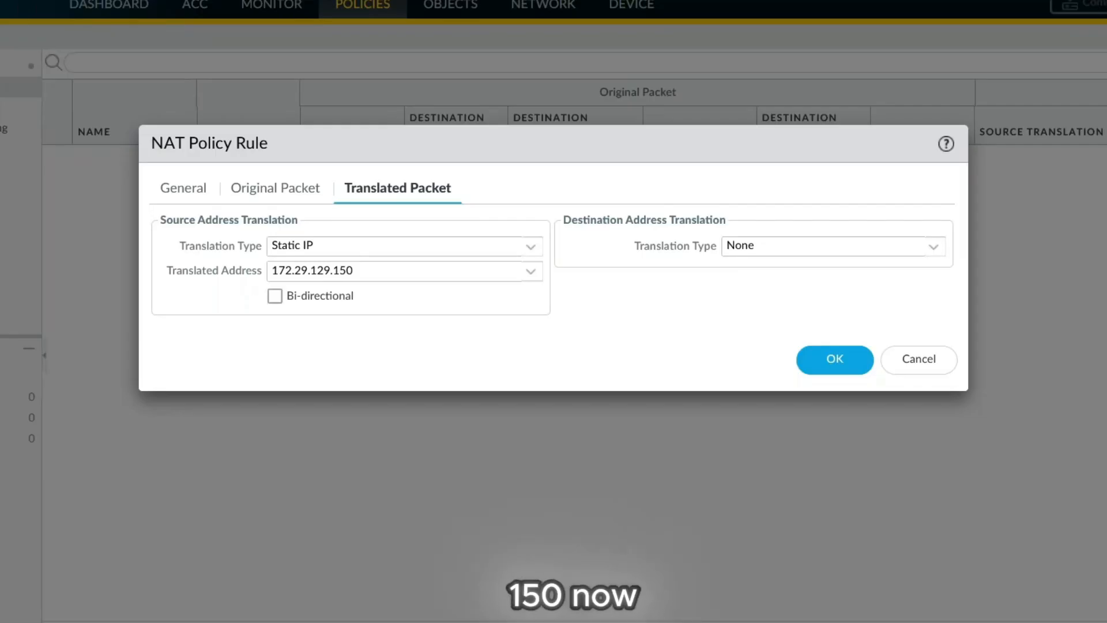
click(275, 296)
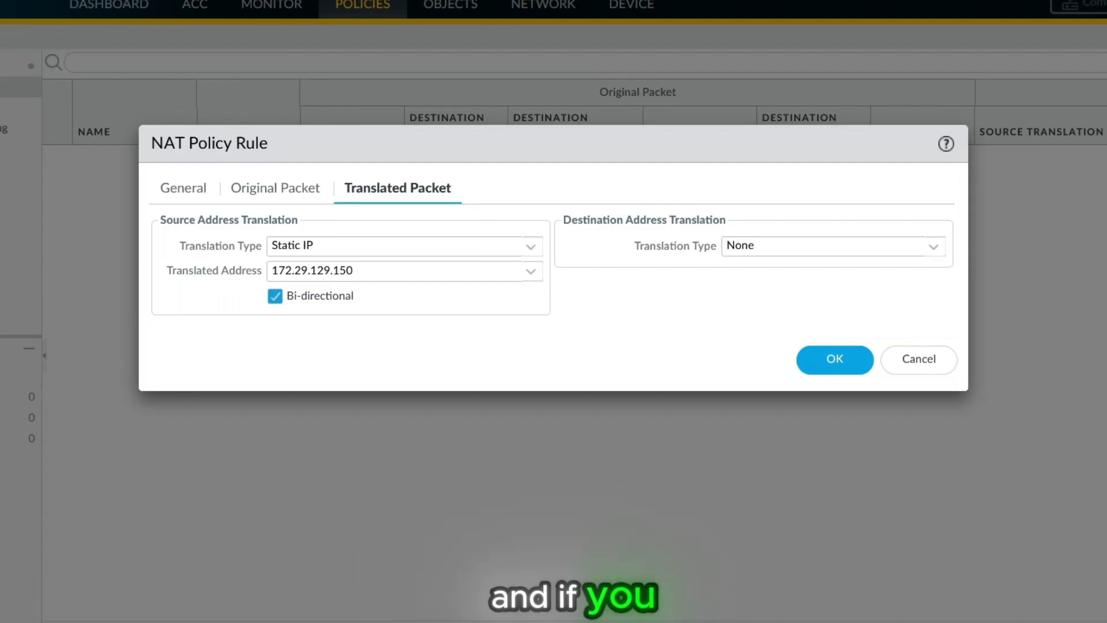
click(275, 296)
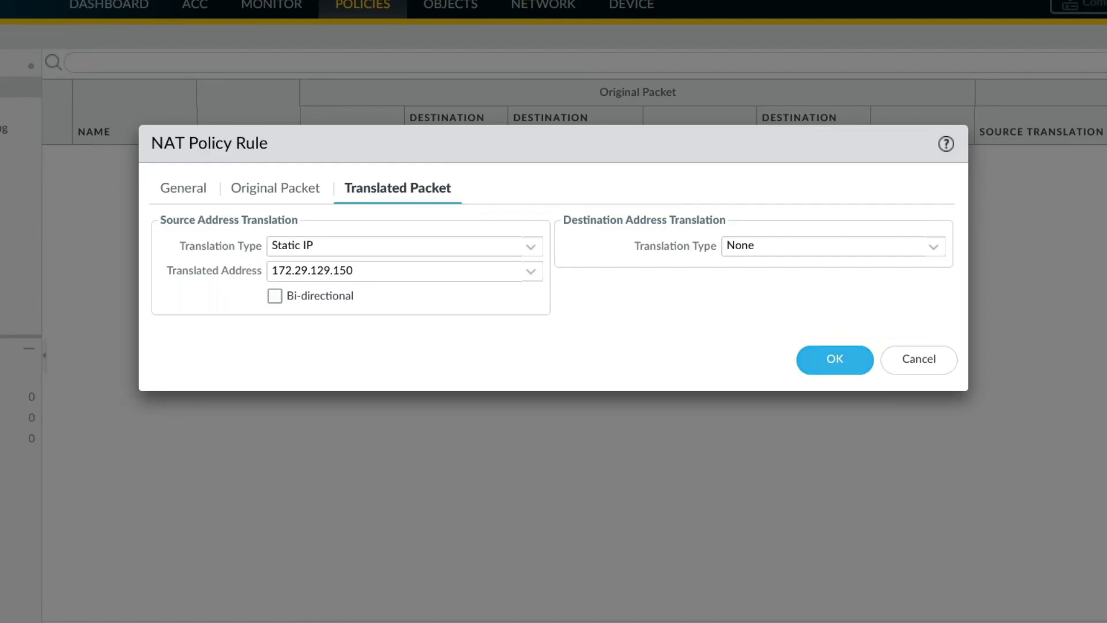
click(835, 359)
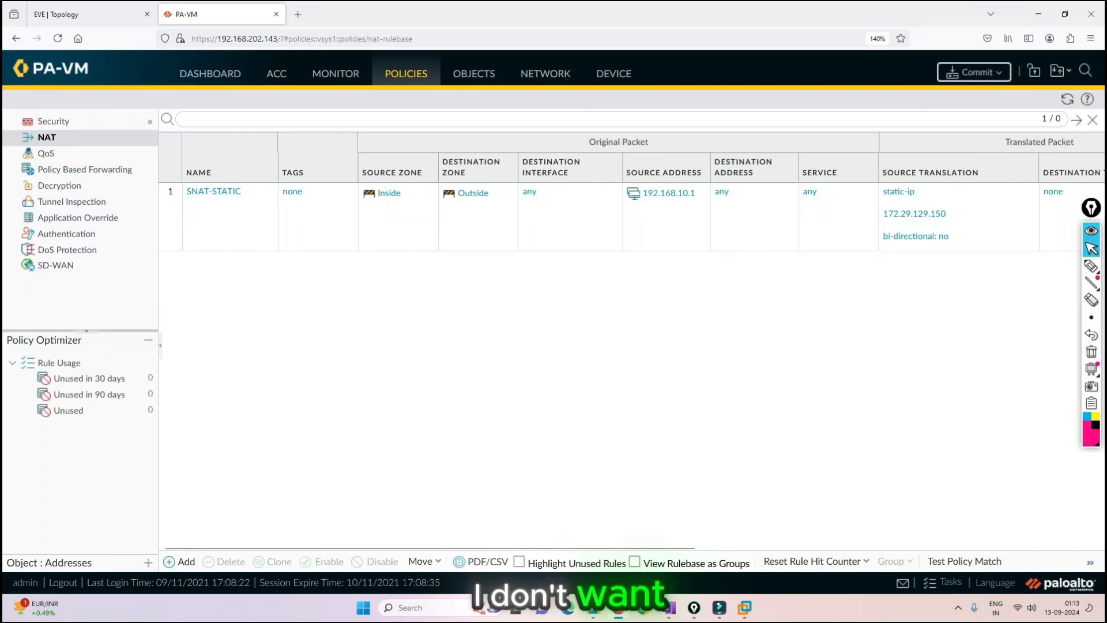
- Add a security policy rule named SNAT-Static-Rule
click(53, 122)
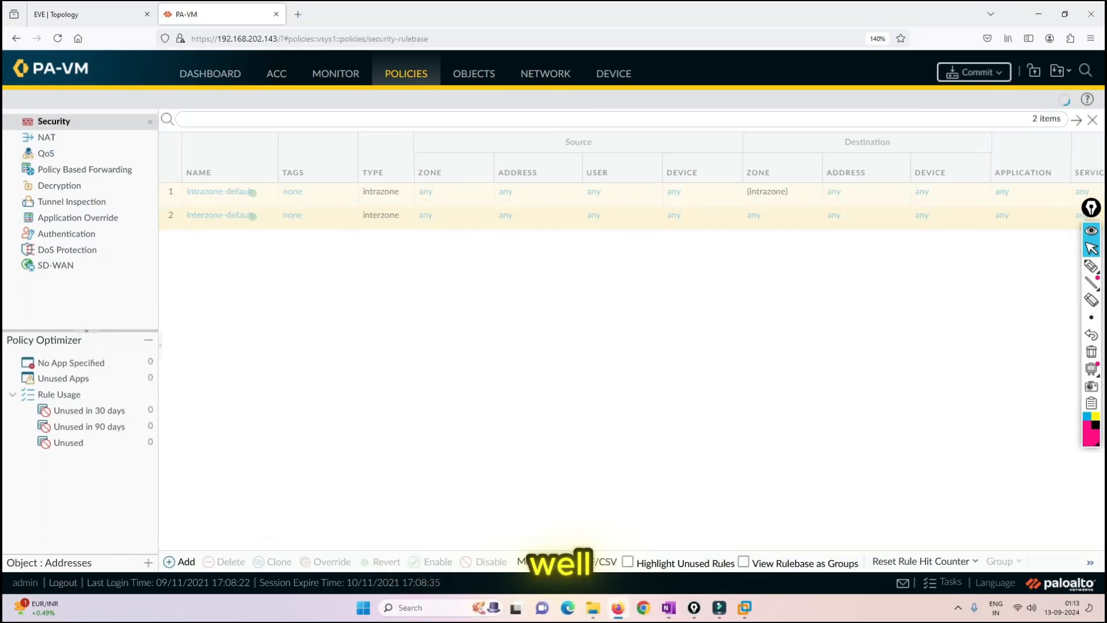
click(180, 562)
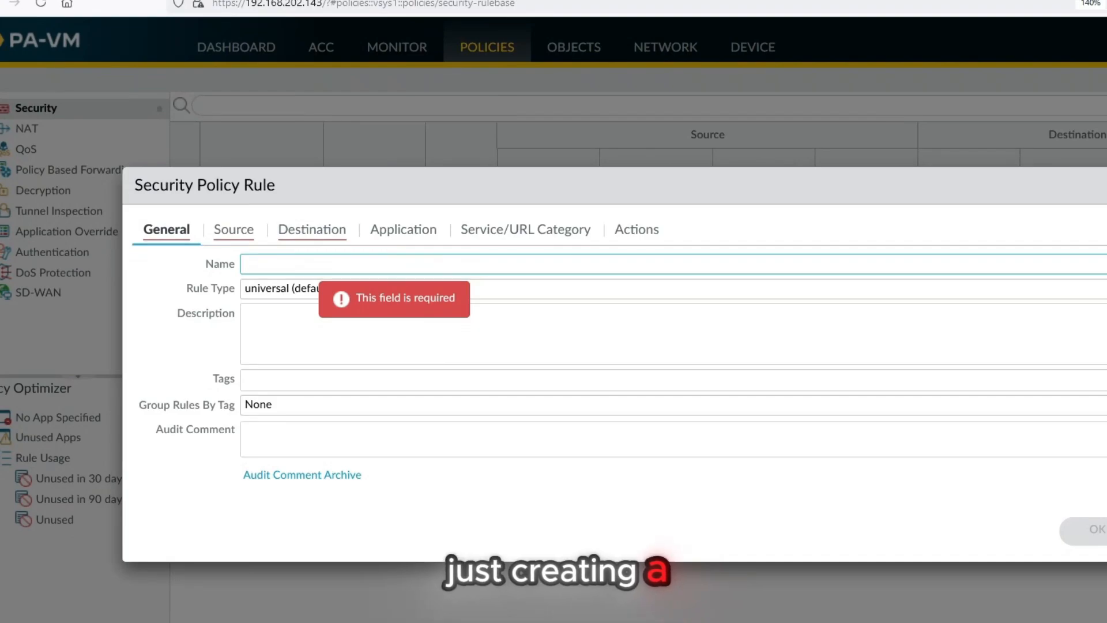
text(SNAT-Static-Rule)
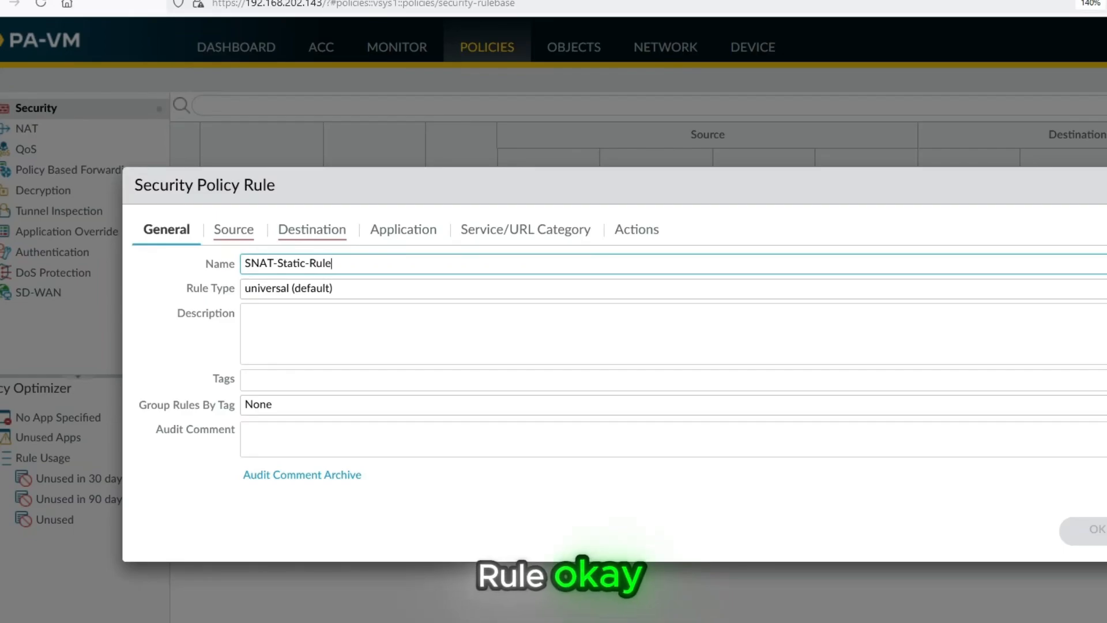
- Set the security rule's source zone to Inside and its source address to 192.168.10.1
click(234, 230)
click(158, 484)
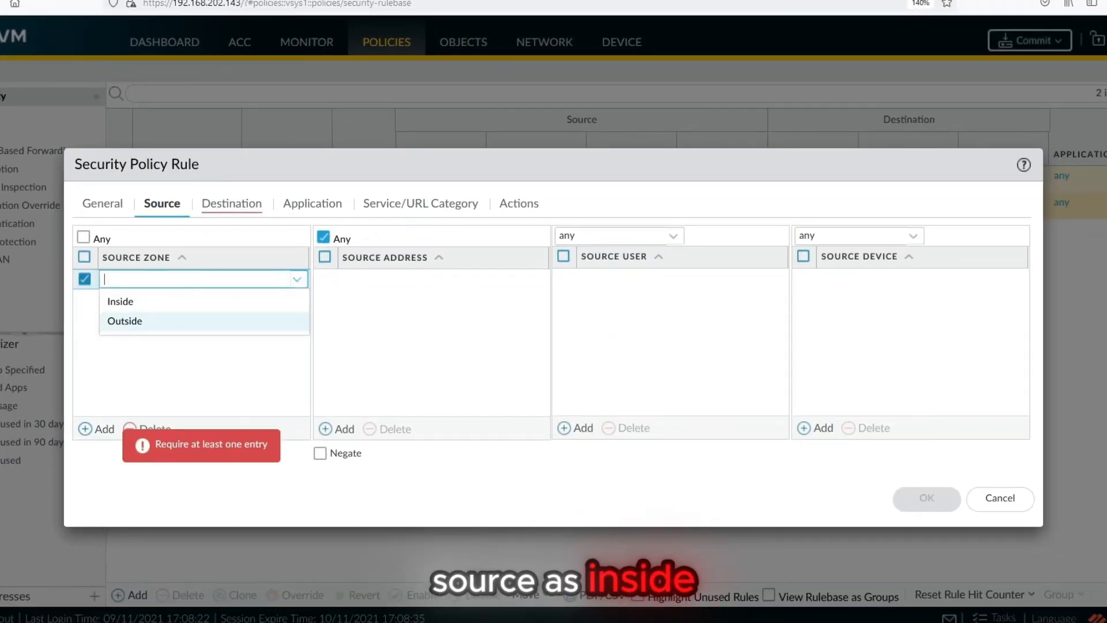
click(120, 301)
click(337, 429)
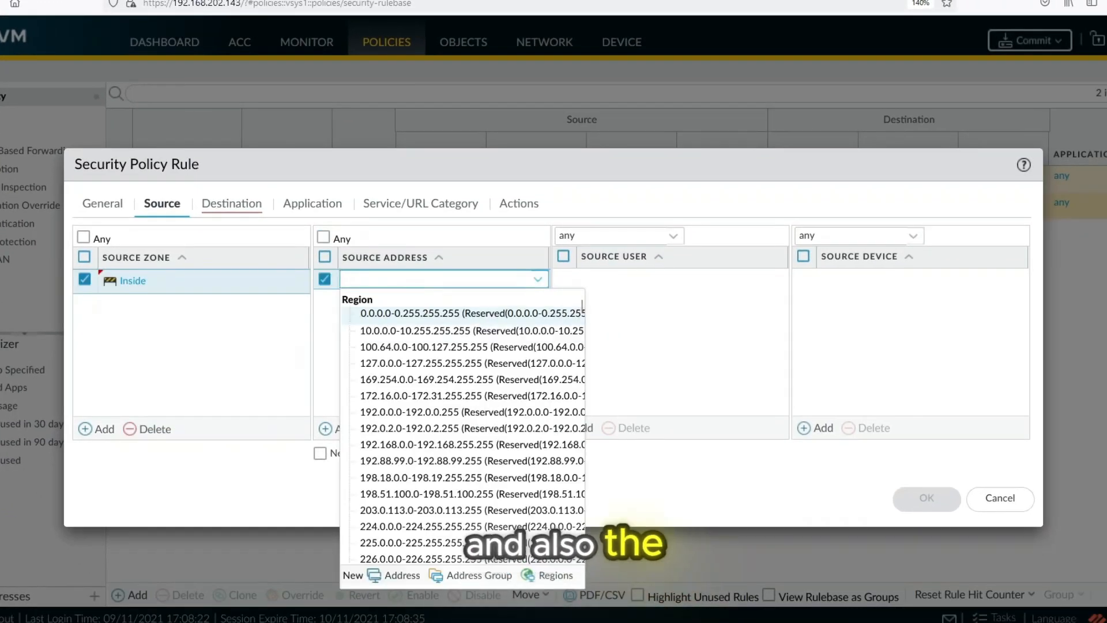
text(192.168)
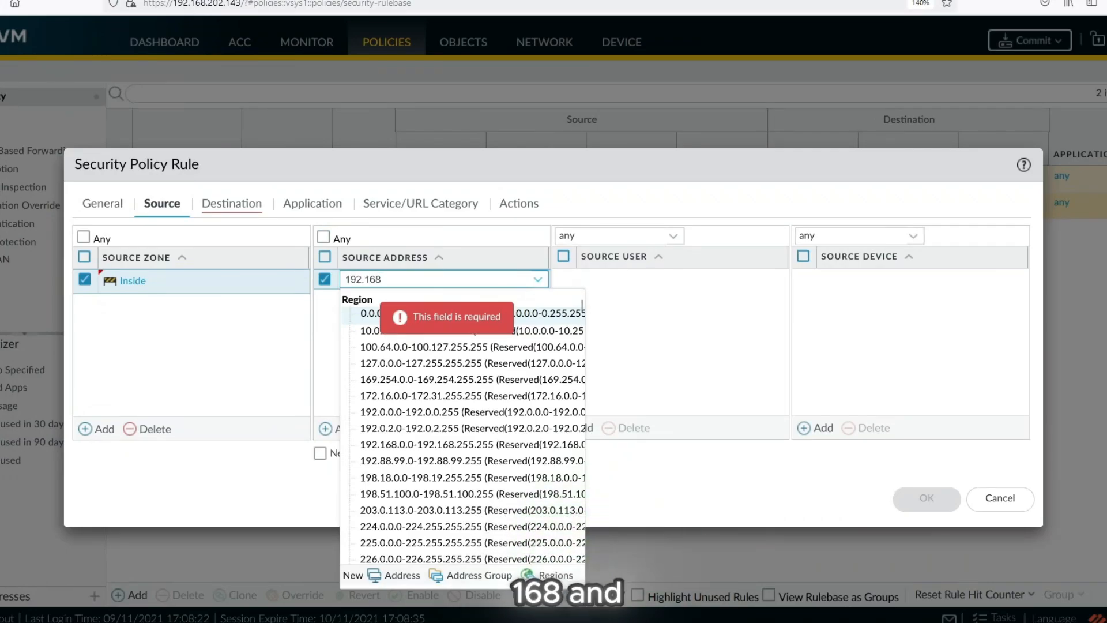
text(.10.1)
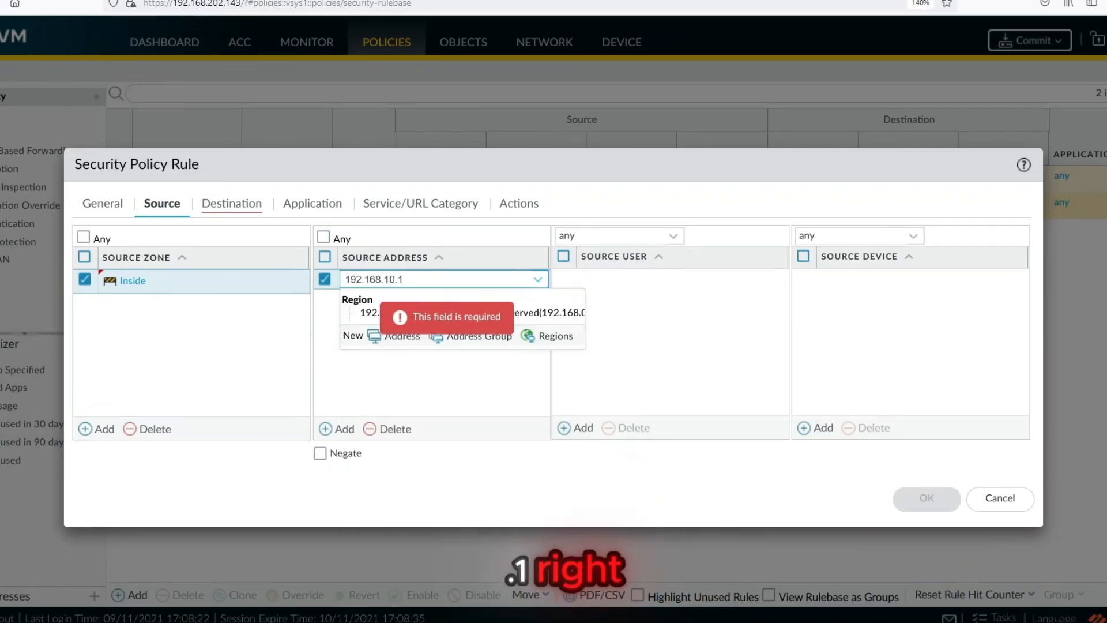
key(Return)
- Set the security rule's destination zone to Outside, and check its application, service and action settings
click(232, 203)
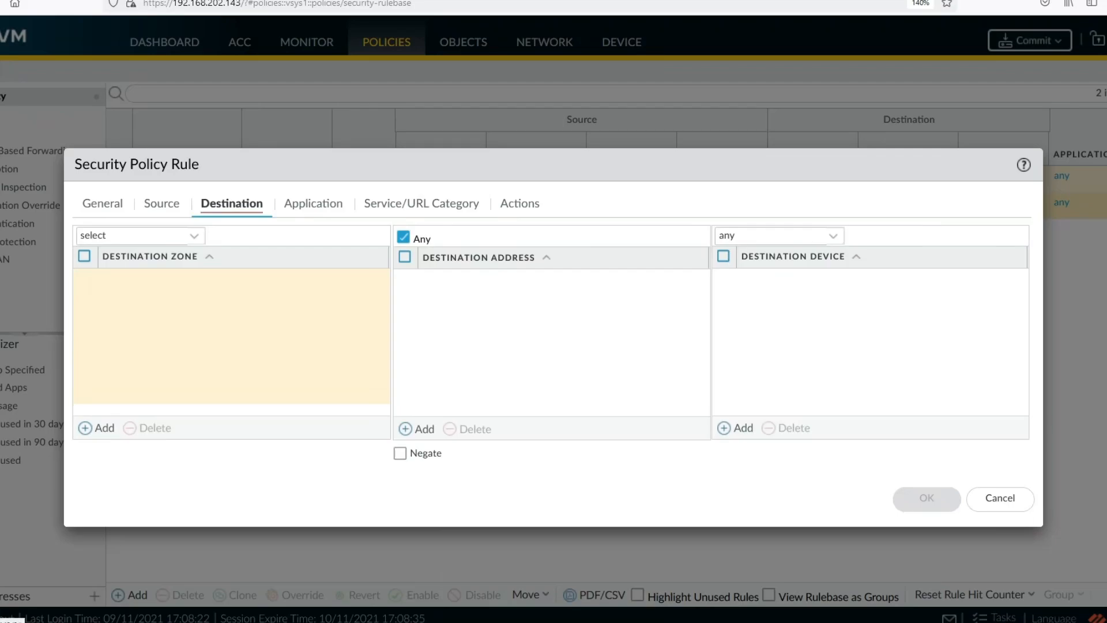
click(97, 428)
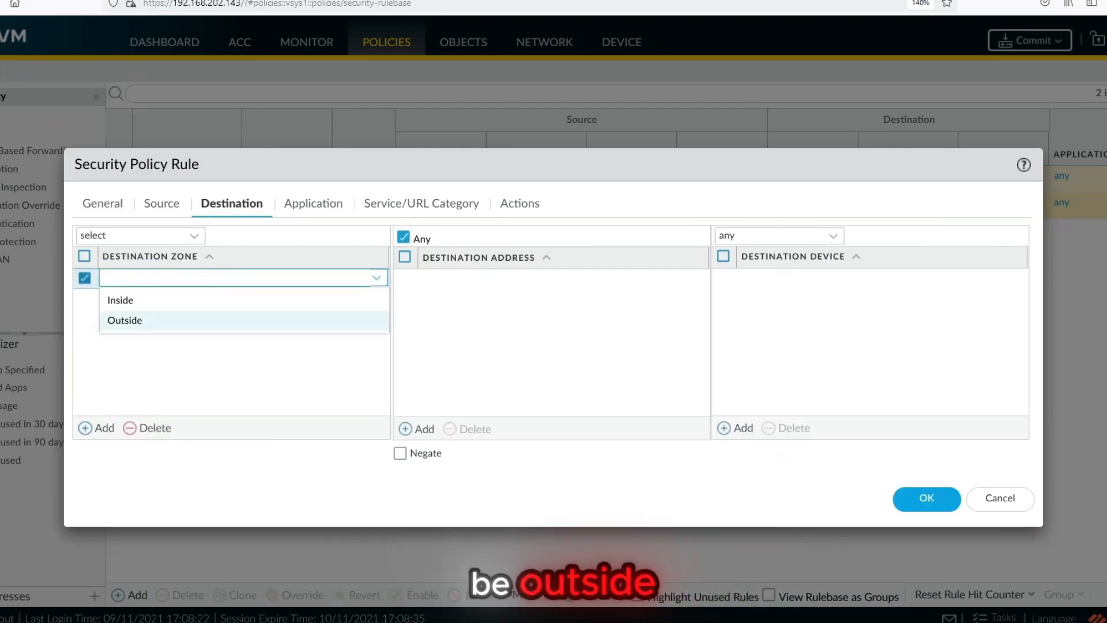
click(124, 320)
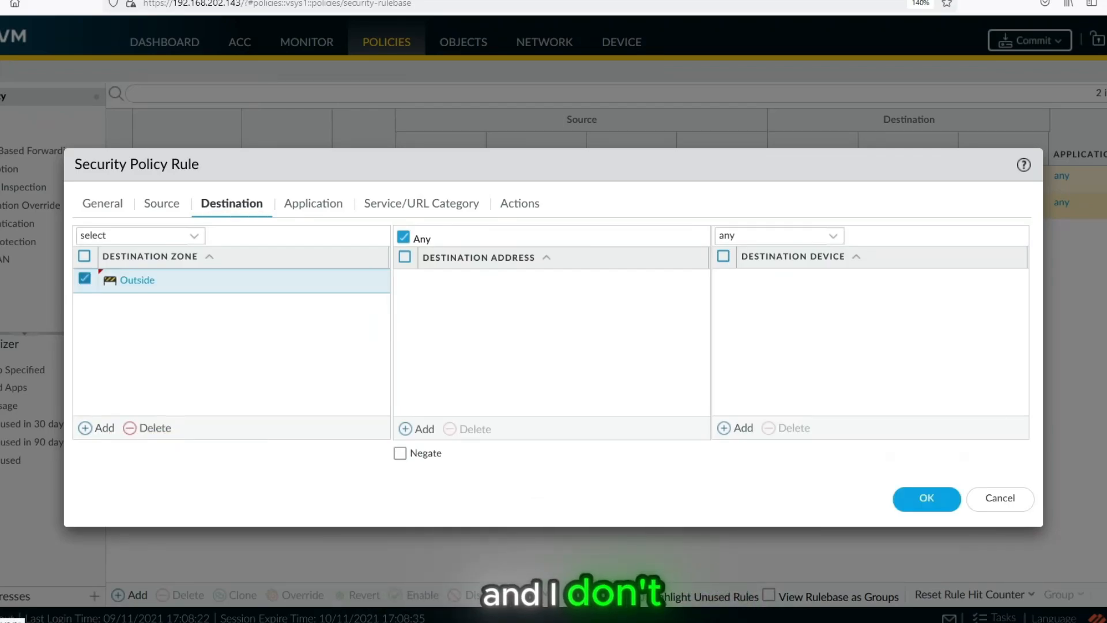
click(314, 204)
click(422, 203)
click(519, 204)
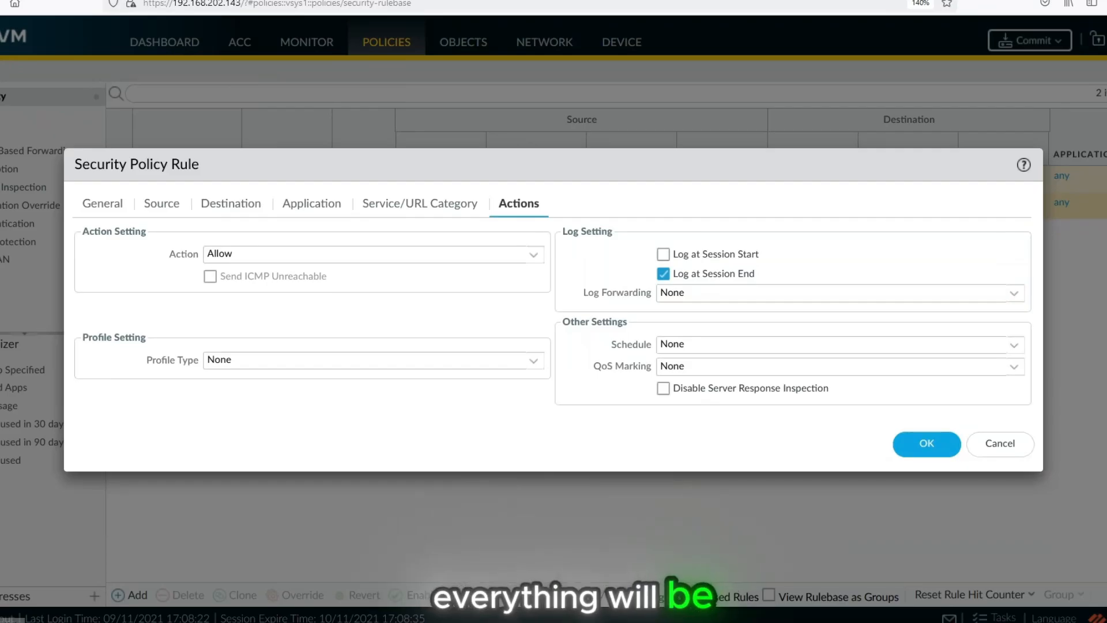
- Save the security rule and commit the configuration changes to the firewall
click(927, 443)
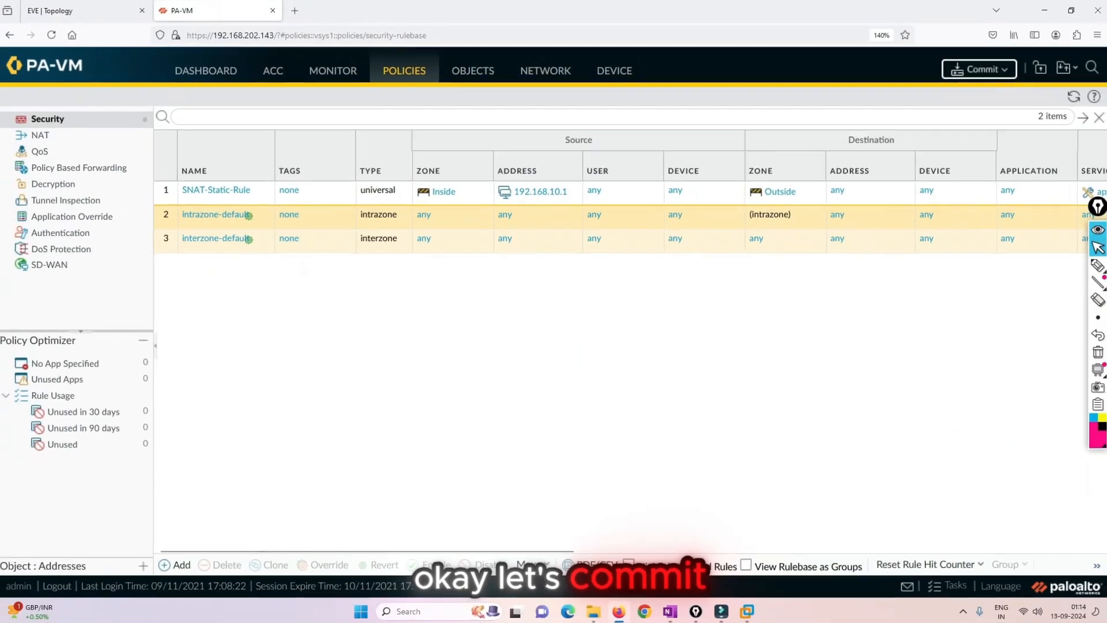
click(979, 70)
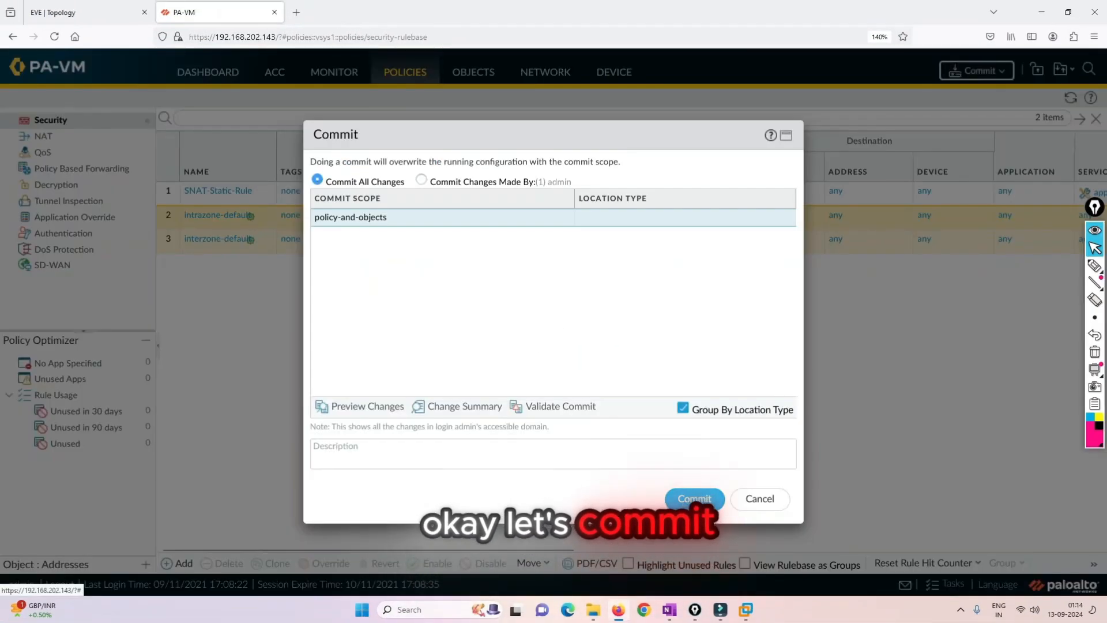
click(695, 500)
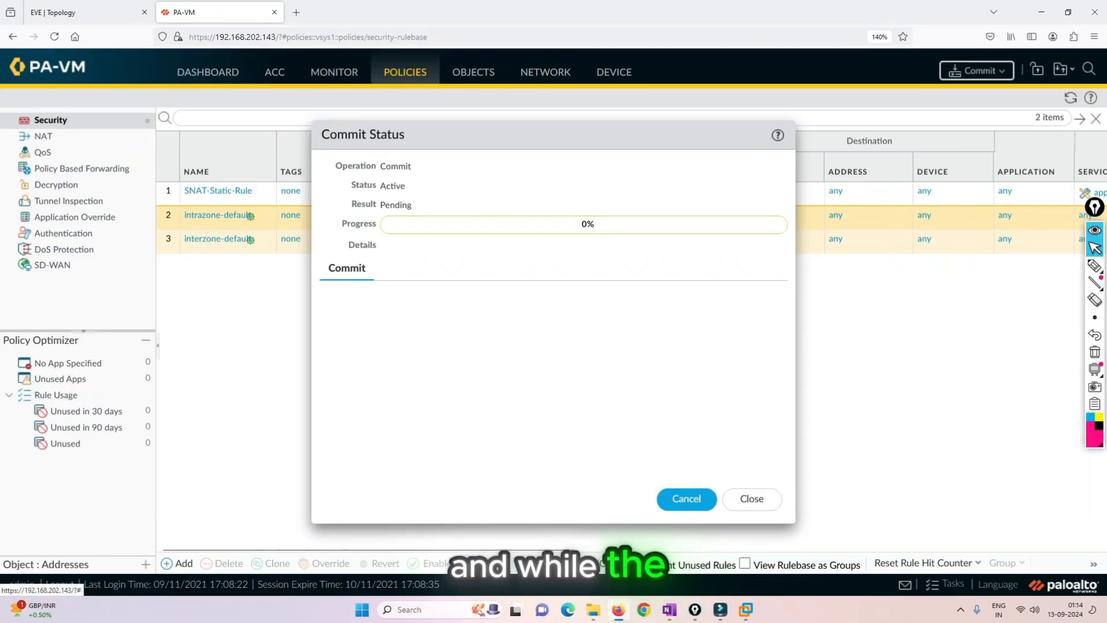
- Switch to the EVE topology, open the Win PC's console, enlarge its window and reopen it
click(84, 12)
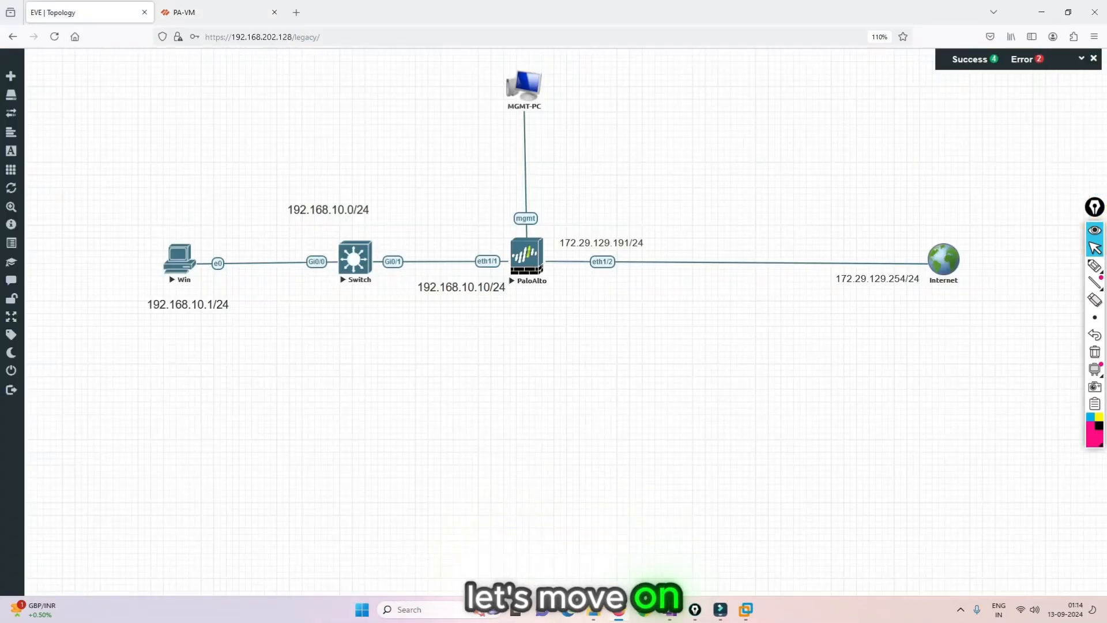
click(180, 258)
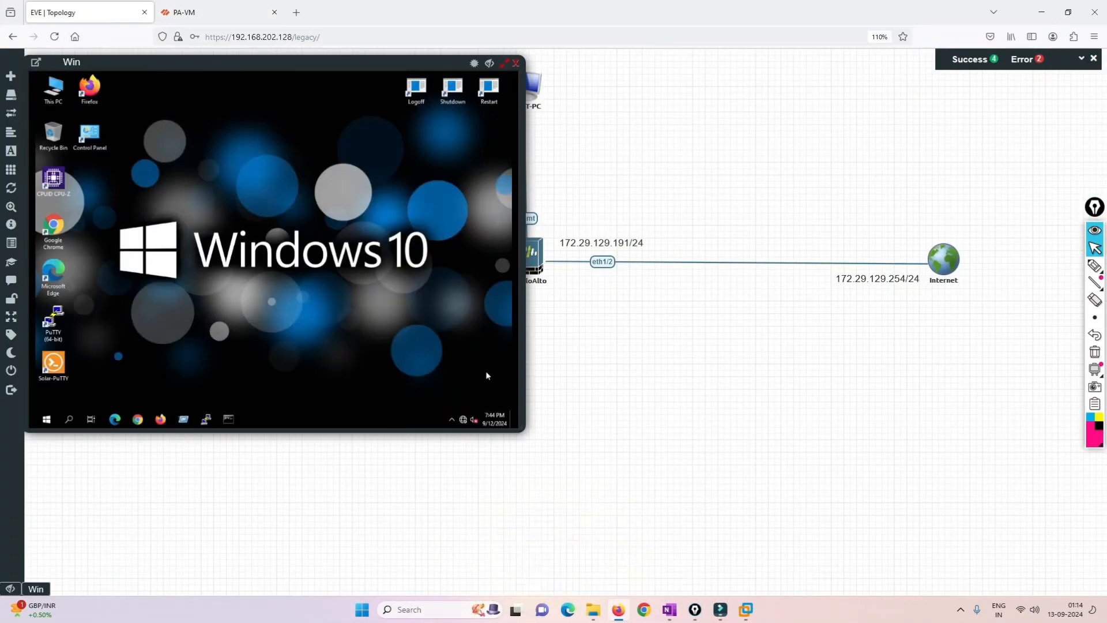
drag(524, 432, 1005, 581)
click(996, 63)
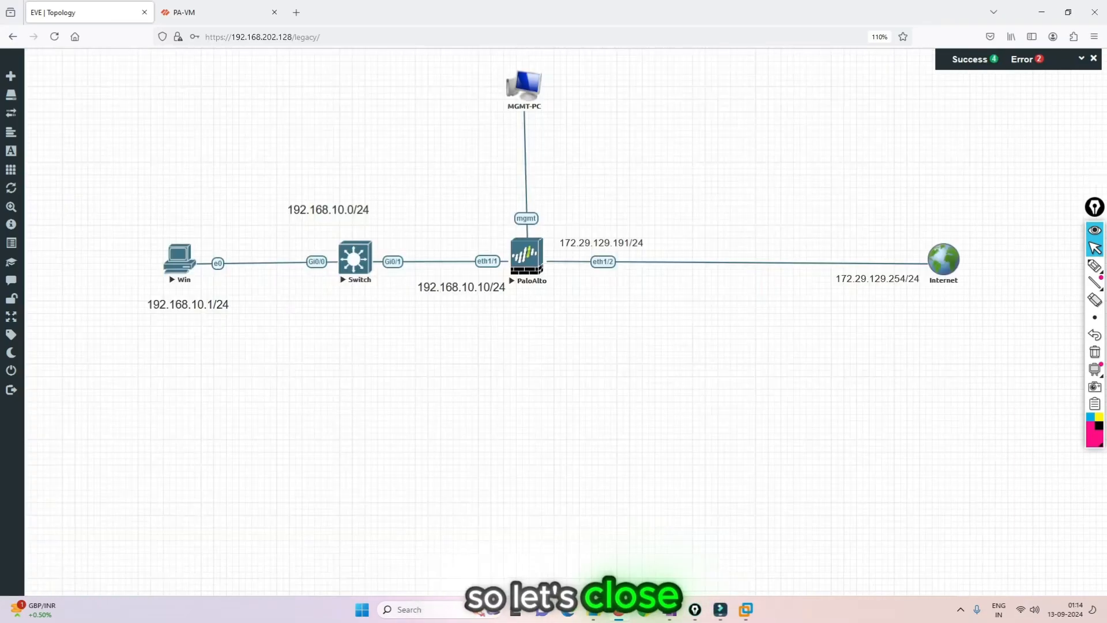
click(179, 258)
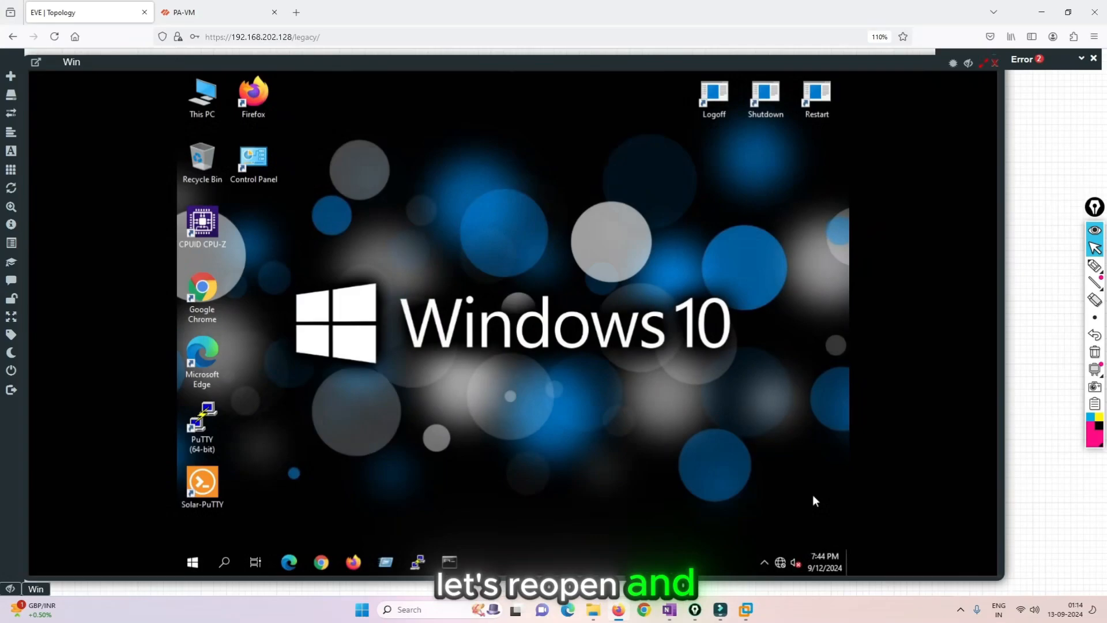
- Check the IPv4 address, gateway and DNS settings of the Win PC's Ethernet adapter, and close the network windows
right_click(780, 563)
click(770, 546)
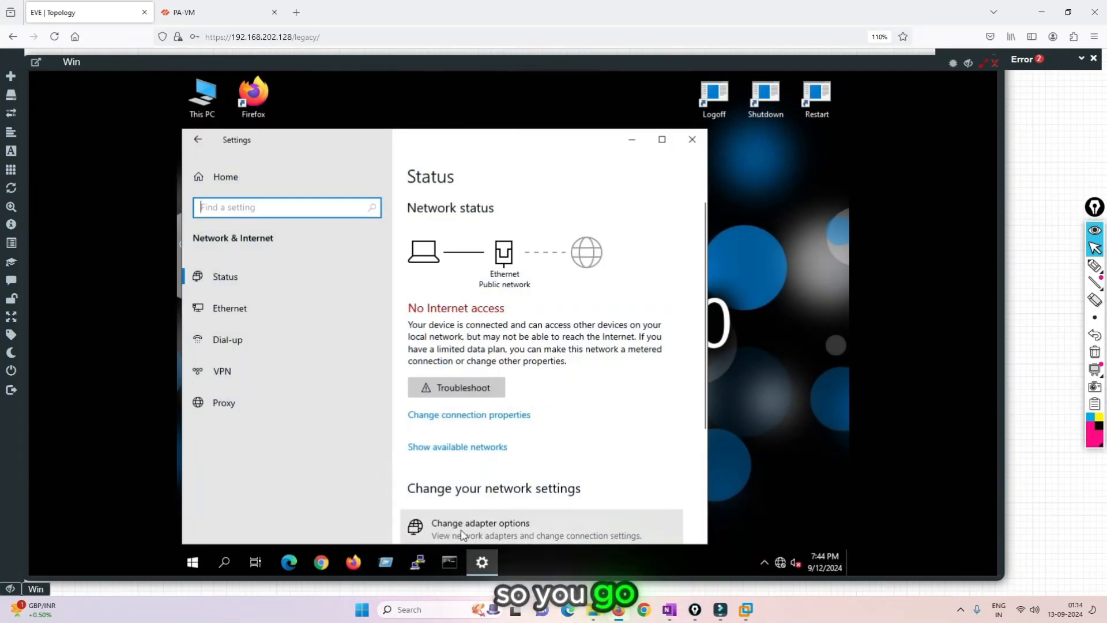
click(462, 534)
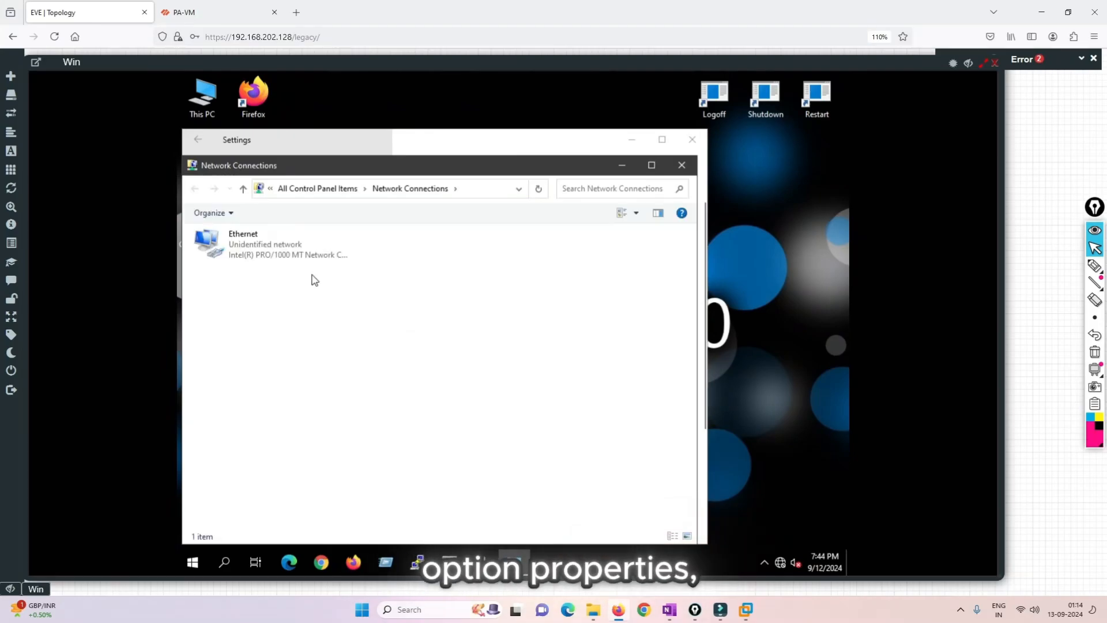
double_click(257, 243)
click(439, 423)
double_click(522, 335)
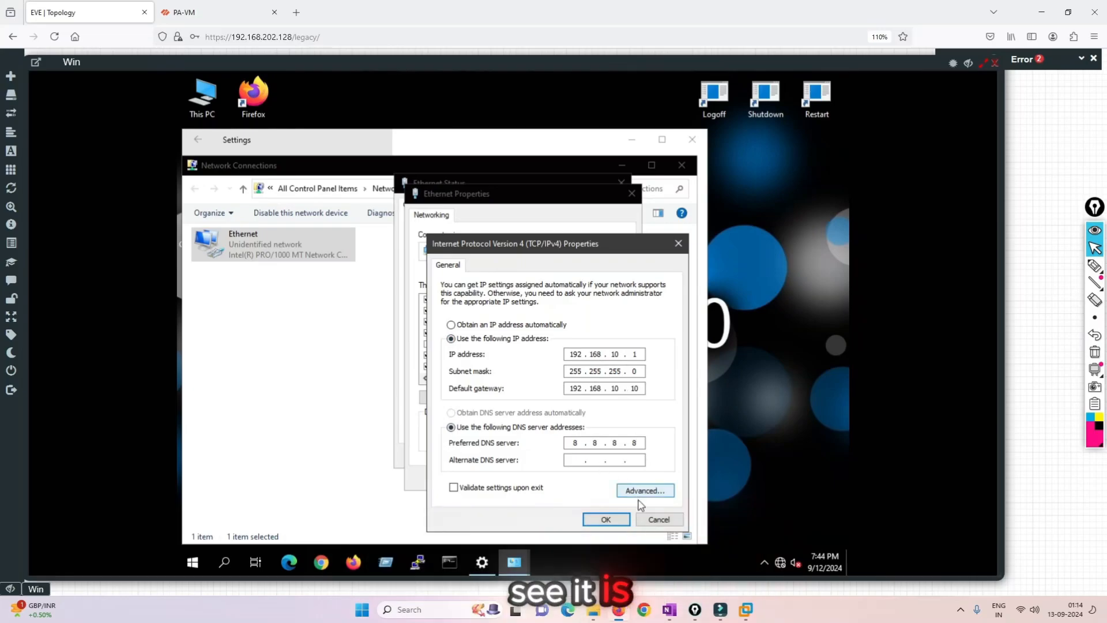
click(658, 519)
click(612, 478)
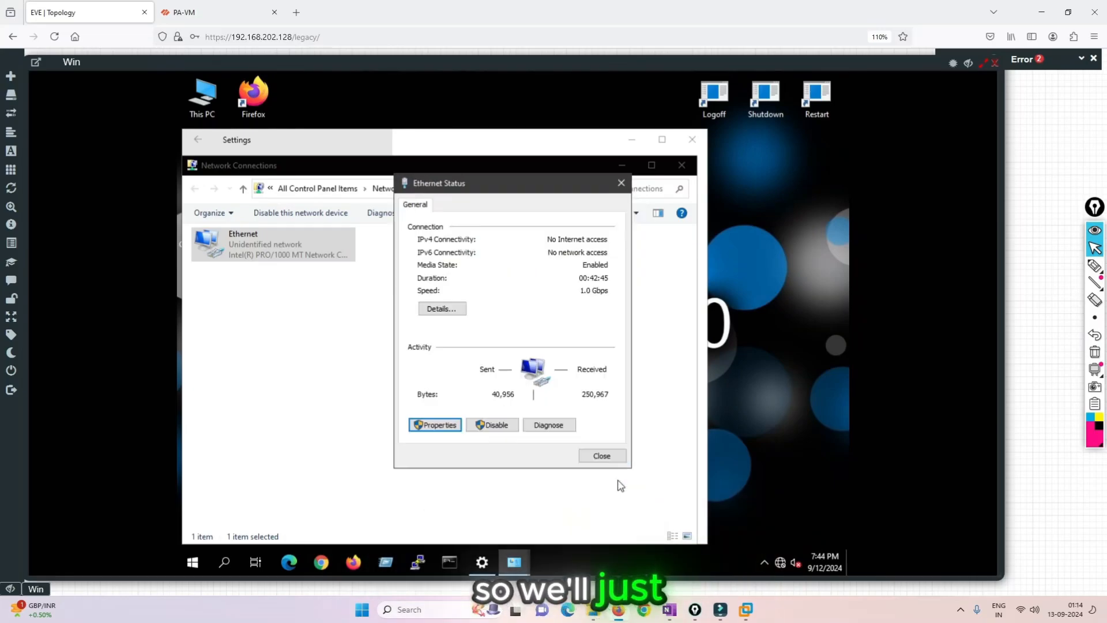
click(621, 183)
click(681, 165)
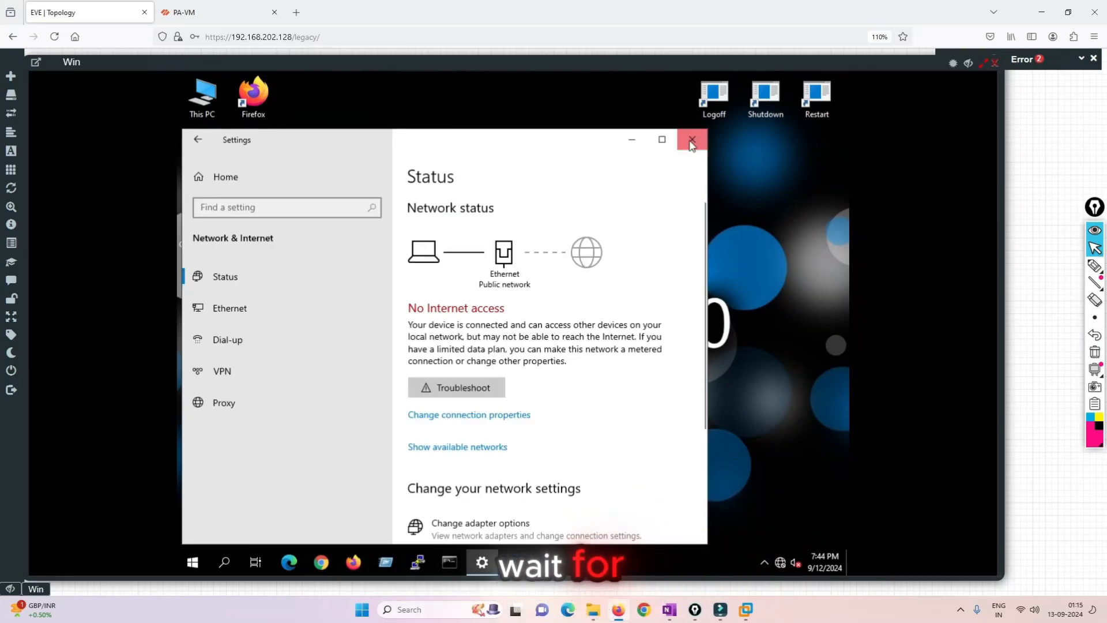
click(692, 142)
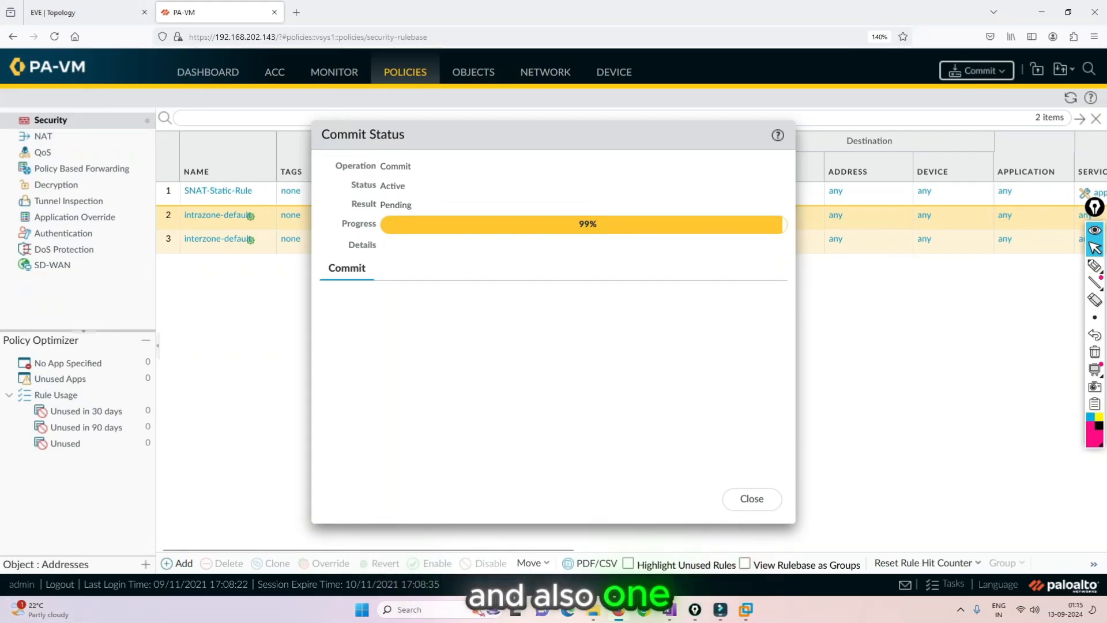
- Launch PuTTY on the host computer
click(362, 609)
text(p)
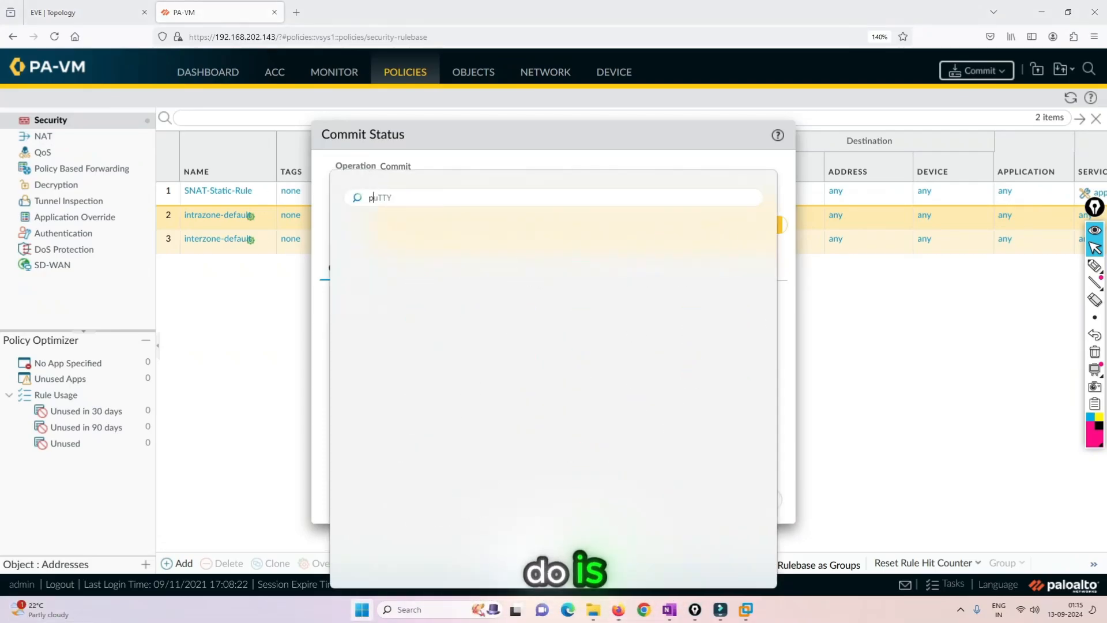
text(utty)
key(Return)
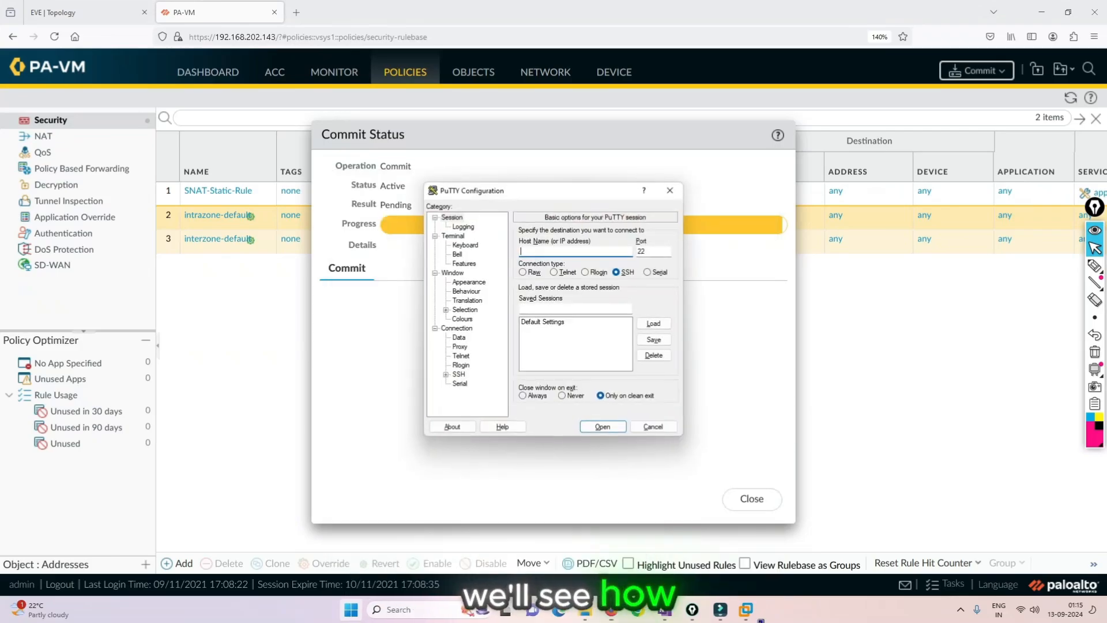
- Open an SSH session to 192.168.202.143 and log in as admin with the account password
text(192.1)
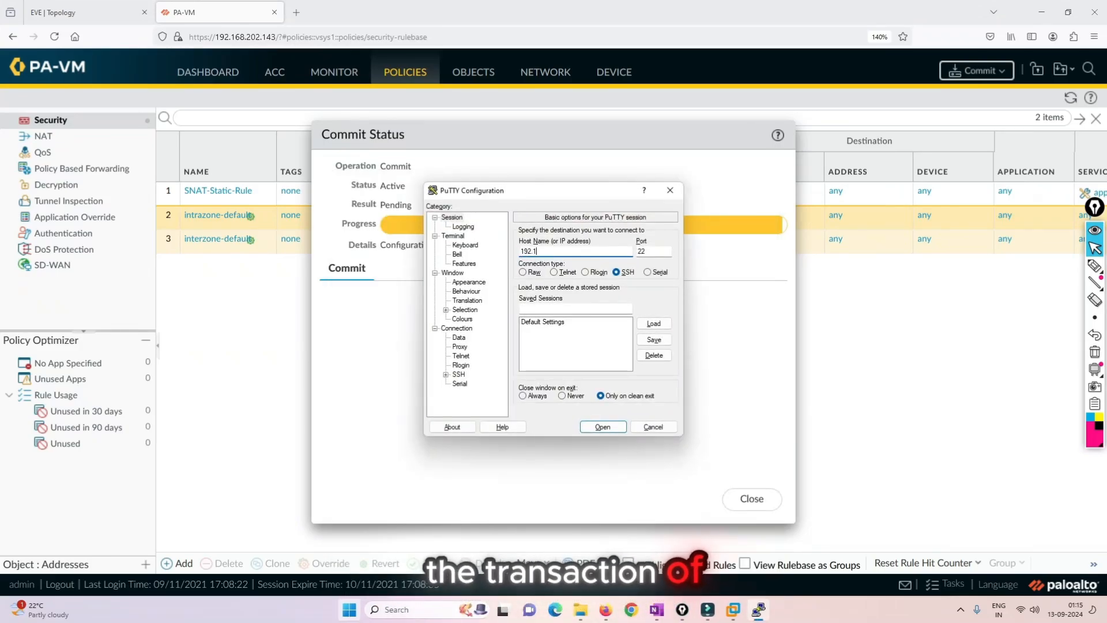
text(68.202.1)
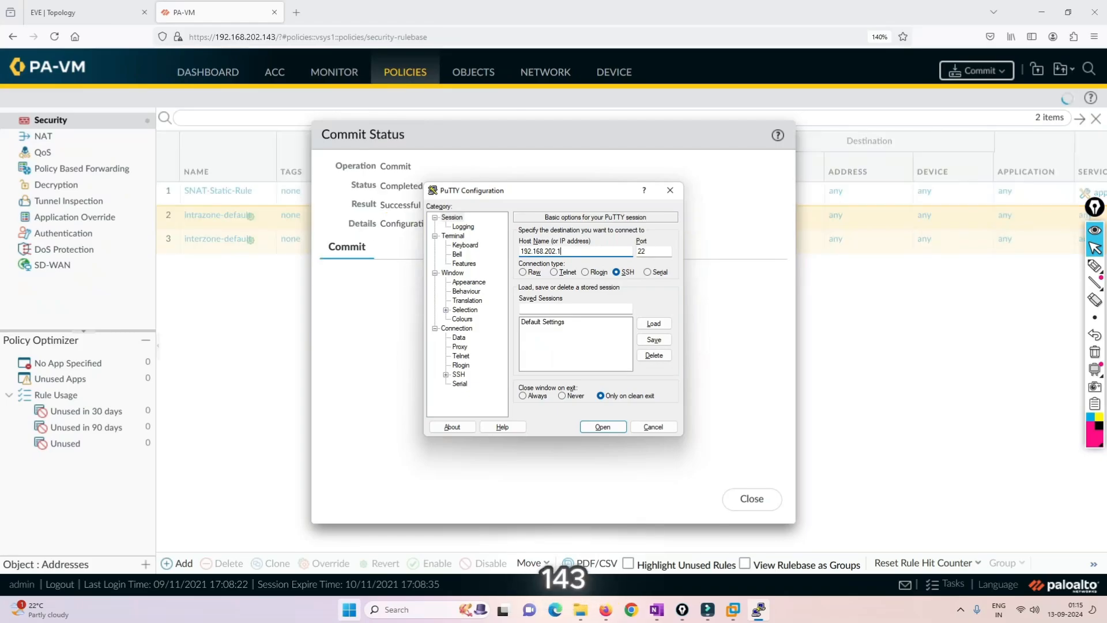
text(43)
key(Return)
text(admin)
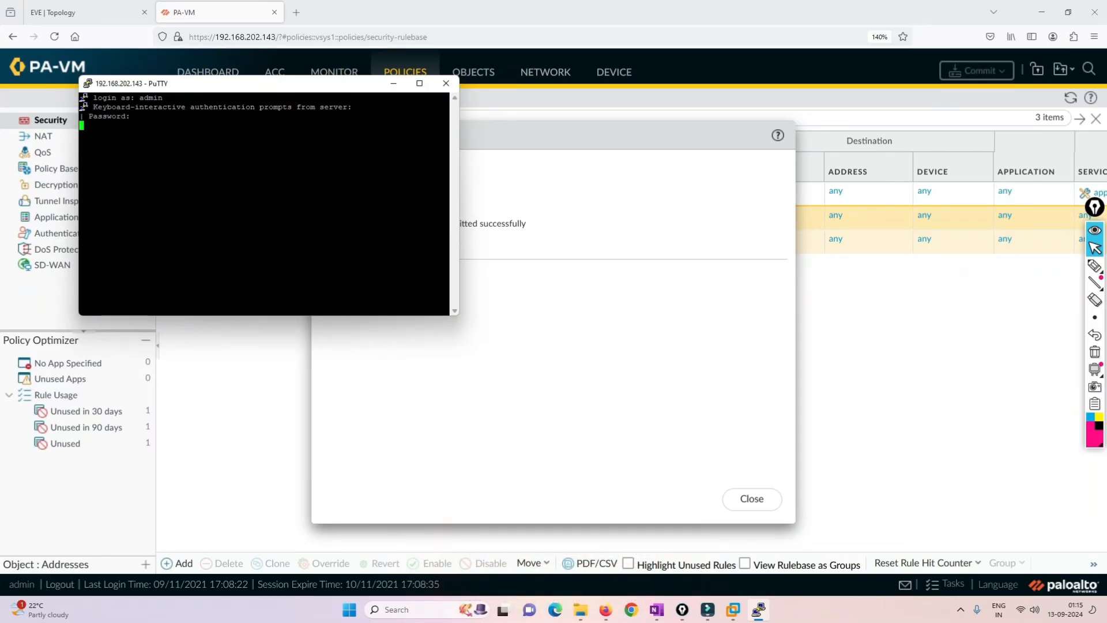
key(Return)
- Enlarge the PuTTY terminal window, set its font size to 16 and reposition the window on the screen
drag(459, 316, 793, 463)
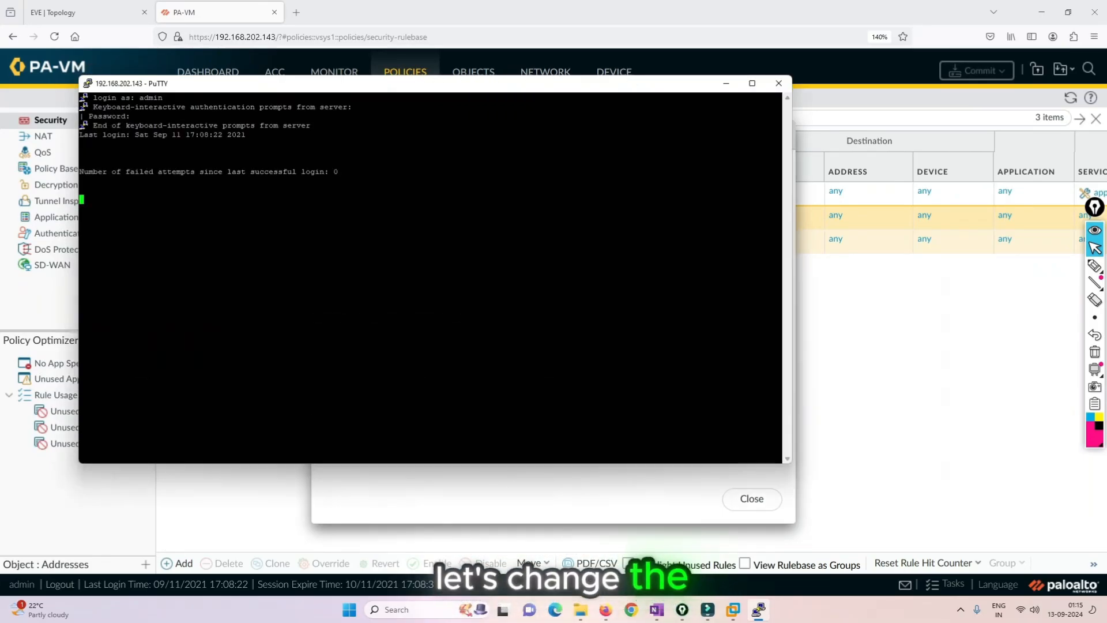
right_click(407, 83)
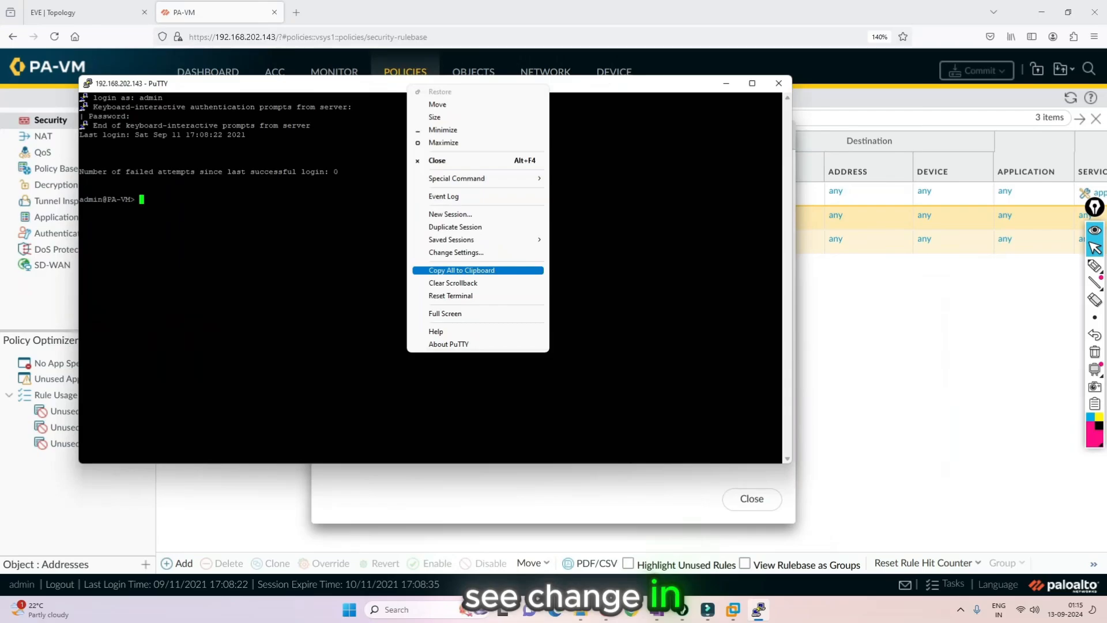
click(456, 270)
click(469, 283)
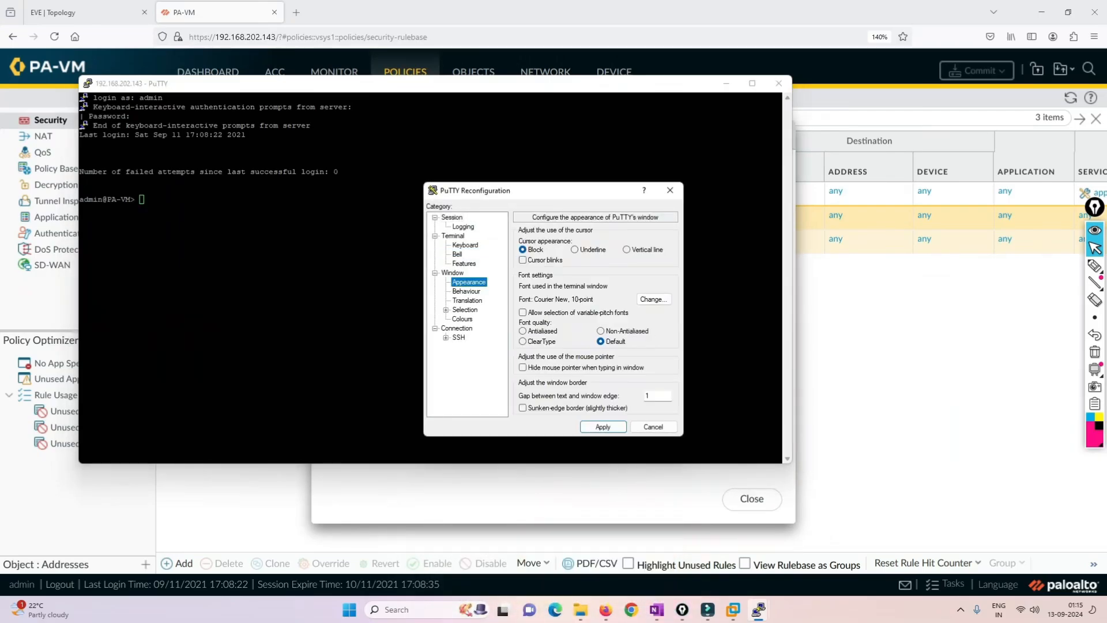
click(653, 299)
click(649, 346)
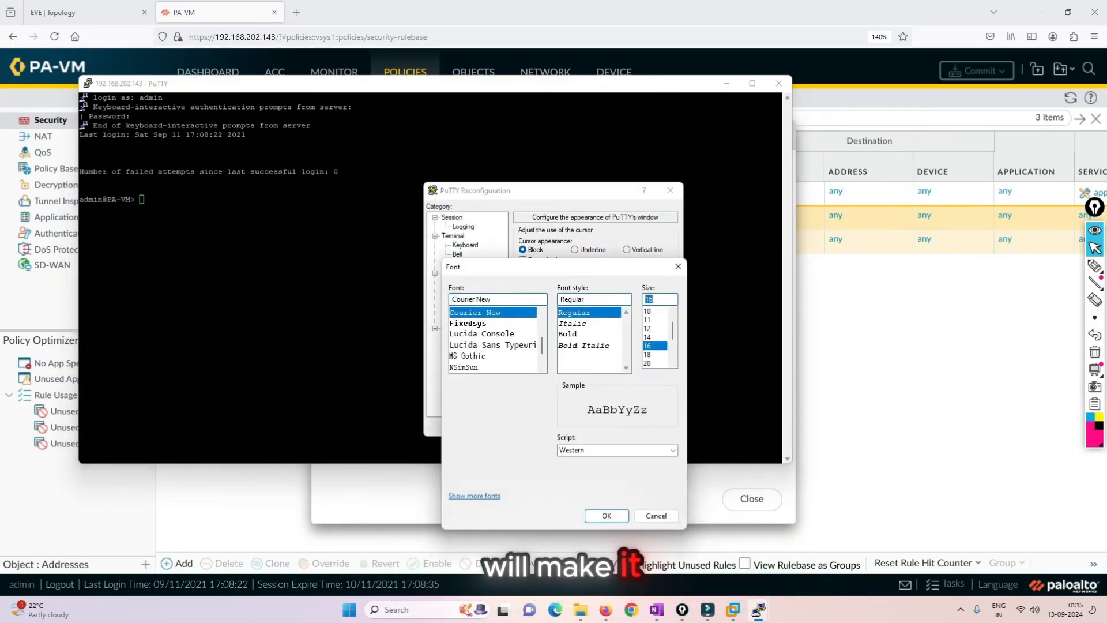
key(Return)
click(603, 427)
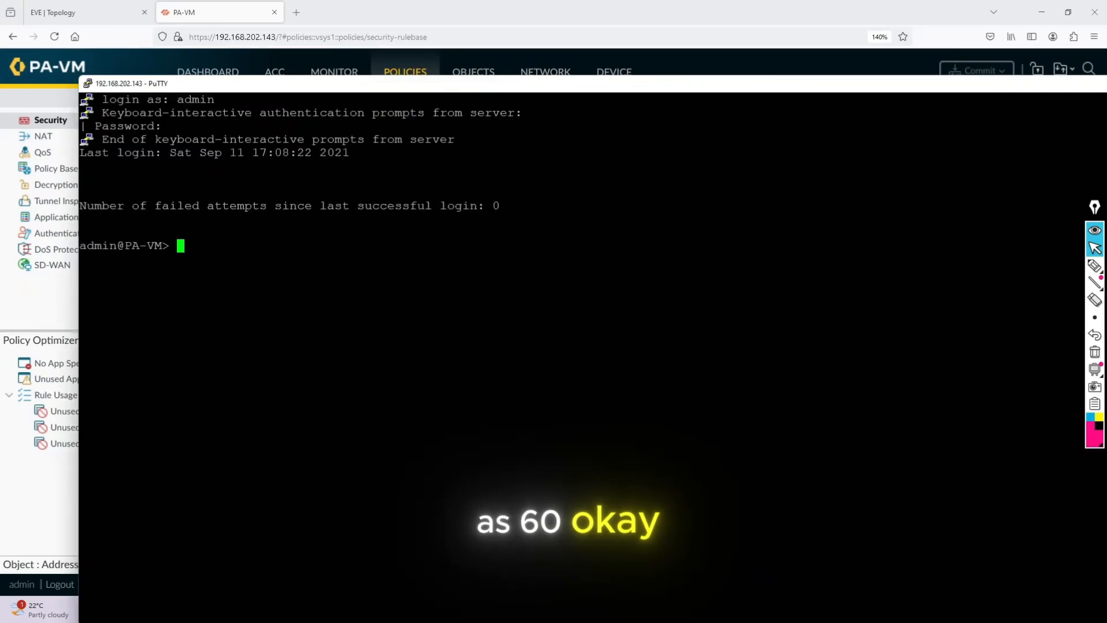
drag(358, 87, 319, 33)
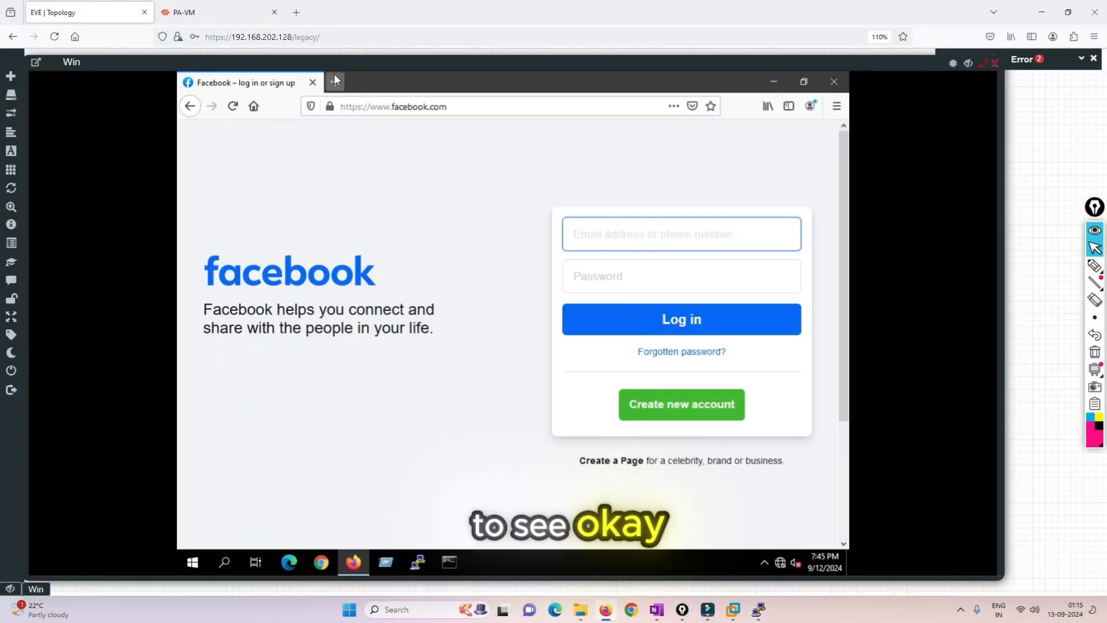
- In the Win PC's browser on the EVE page, open Wikipedia, Twitter, Reddit and Facebook in separate tabs
click(334, 82)
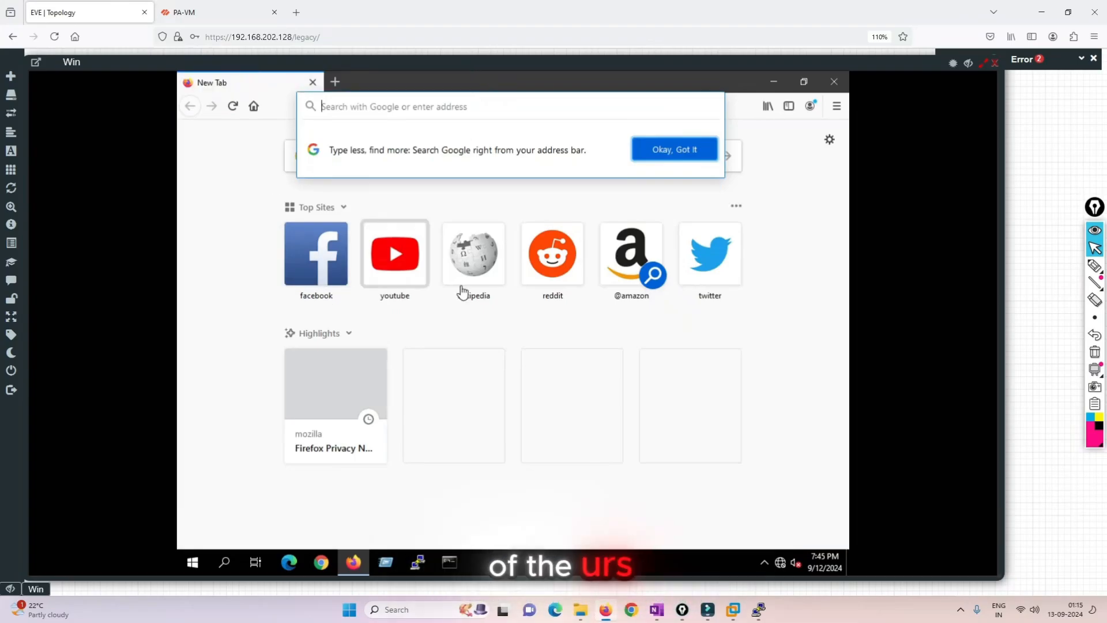
click(473, 254)
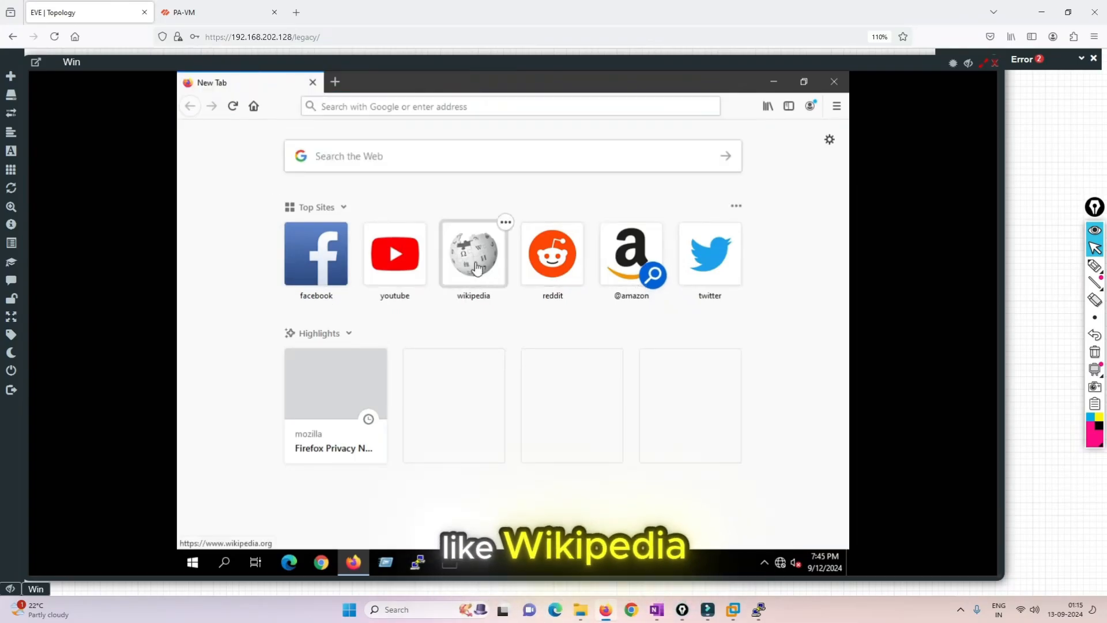
click(332, 83)
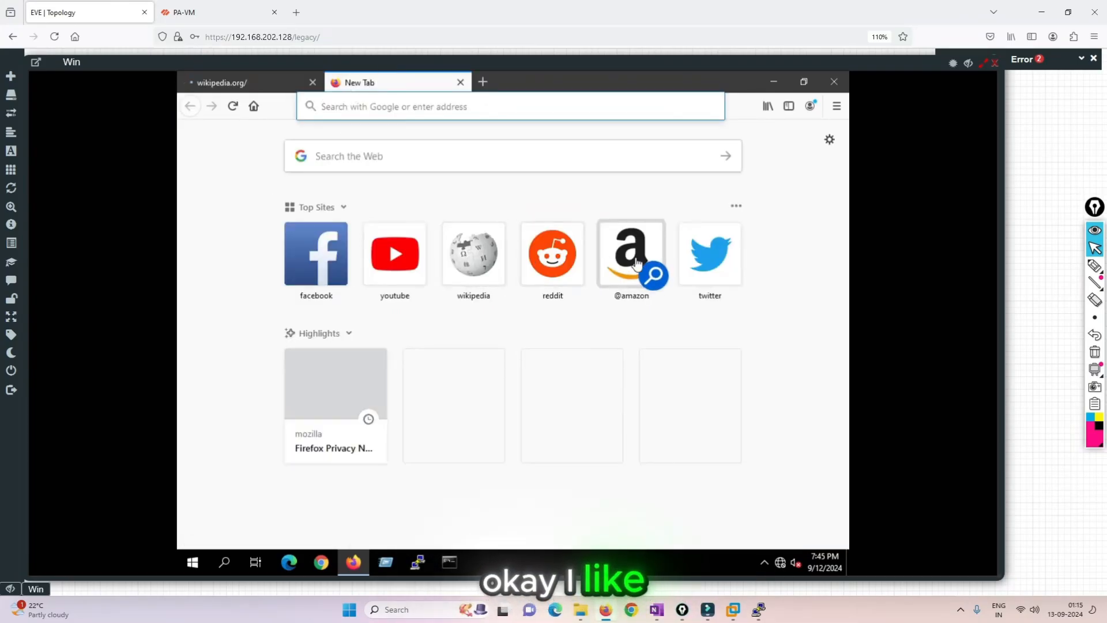
click(708, 264)
click(483, 81)
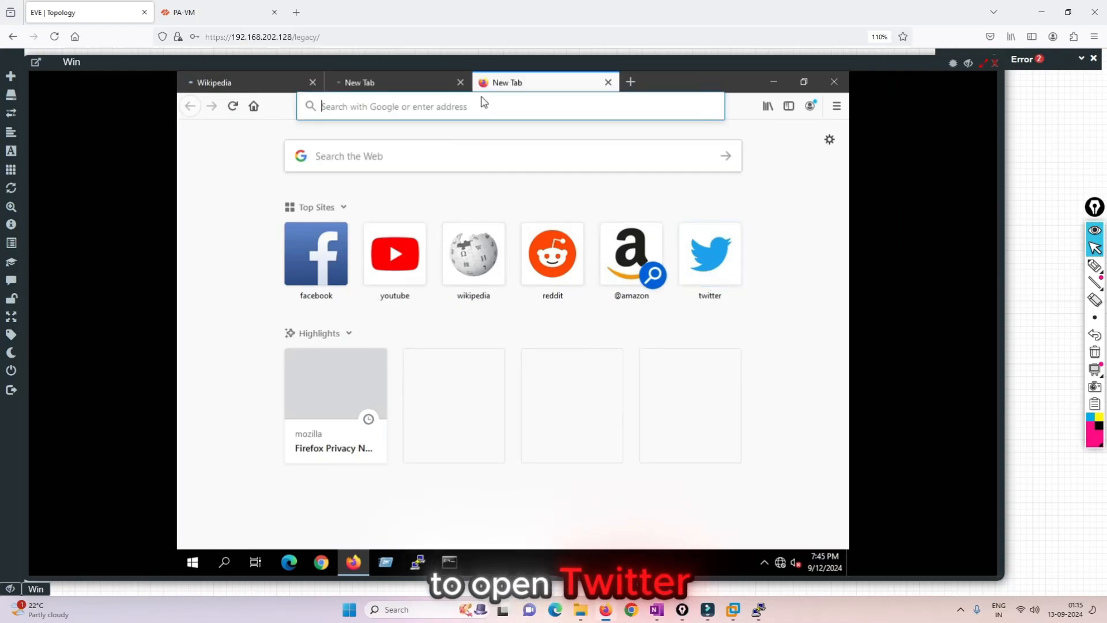
click(551, 252)
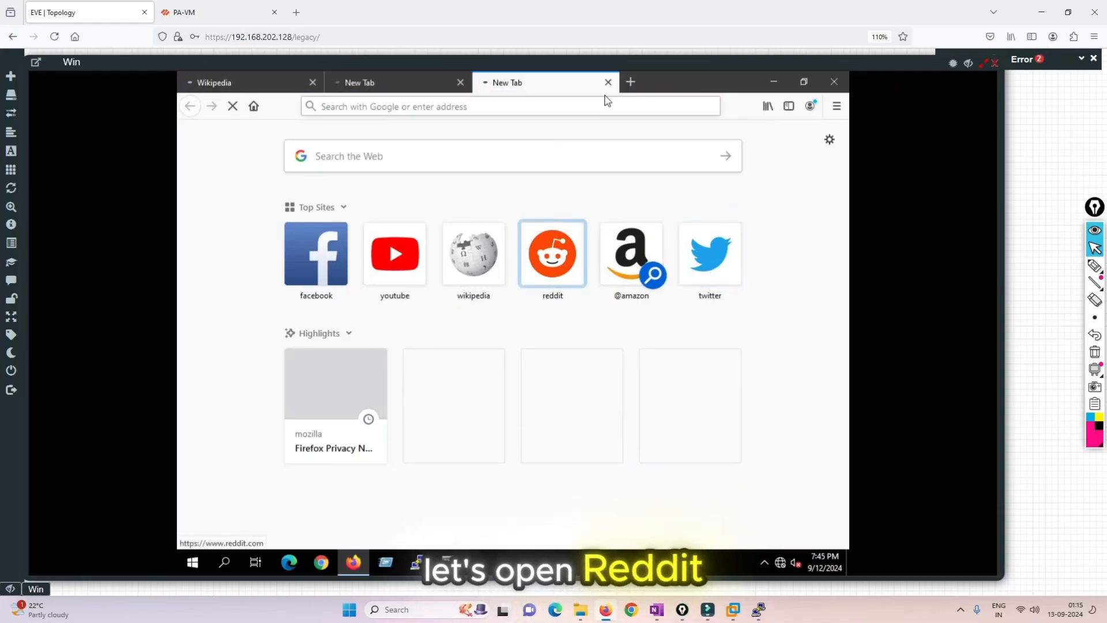
click(630, 82)
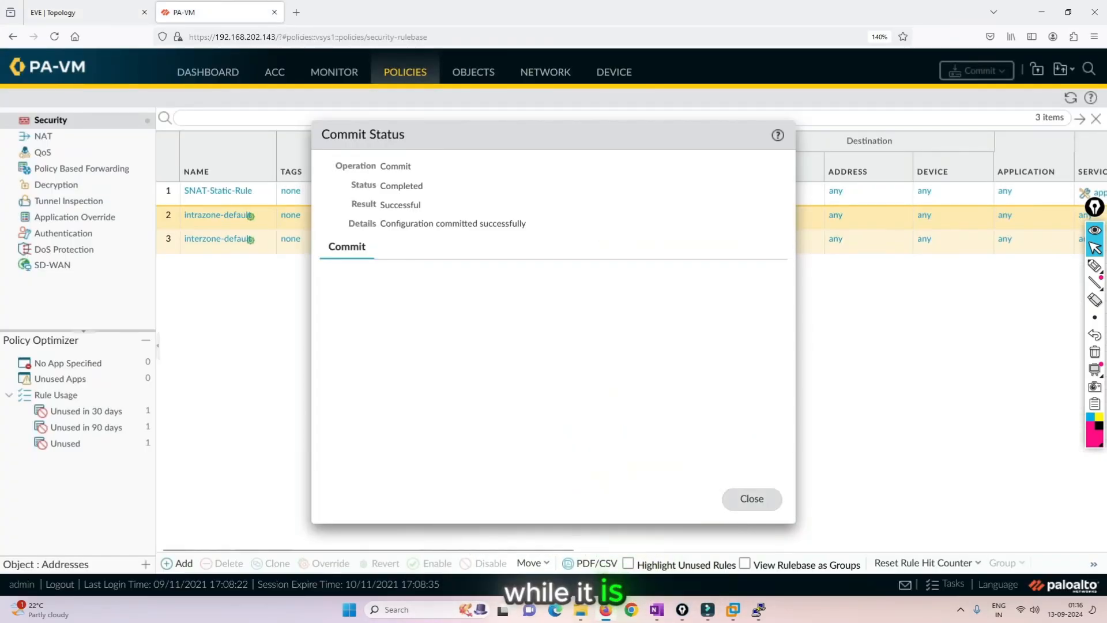
- Close the firewall's commit status and run "show session all" in the PuTTY session
click(752, 500)
click(759, 610)
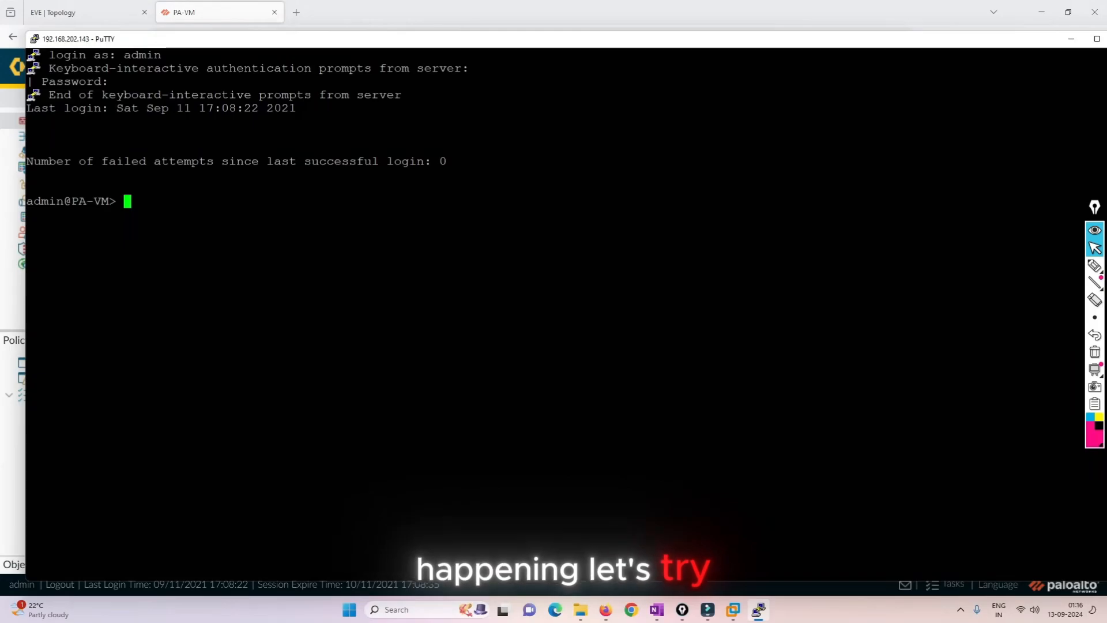
text(show s)
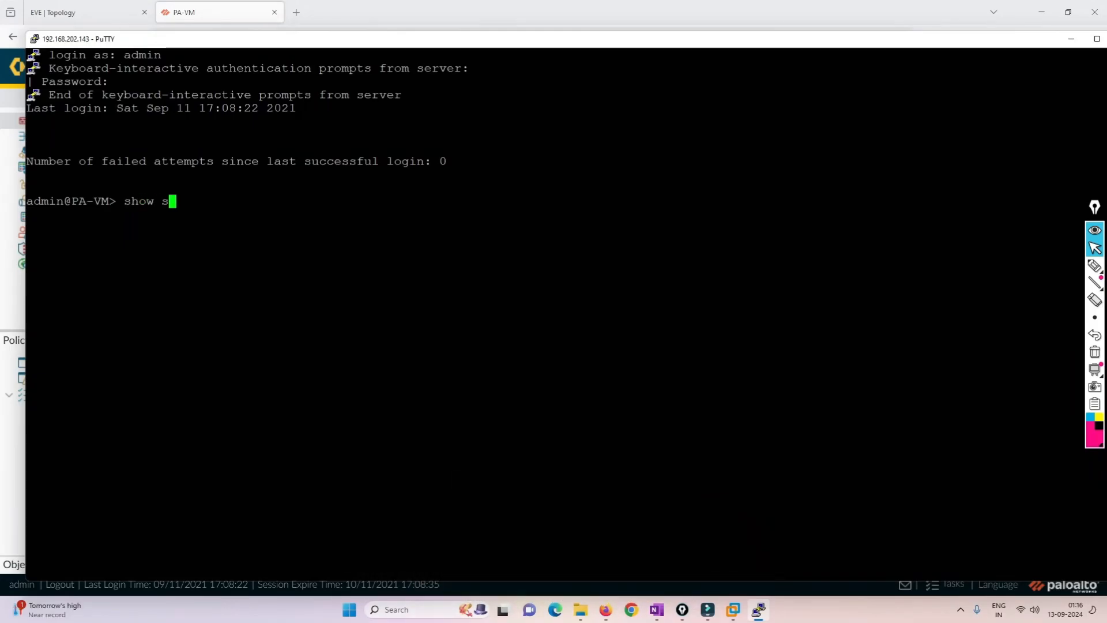
text(ession all)
key(Return)
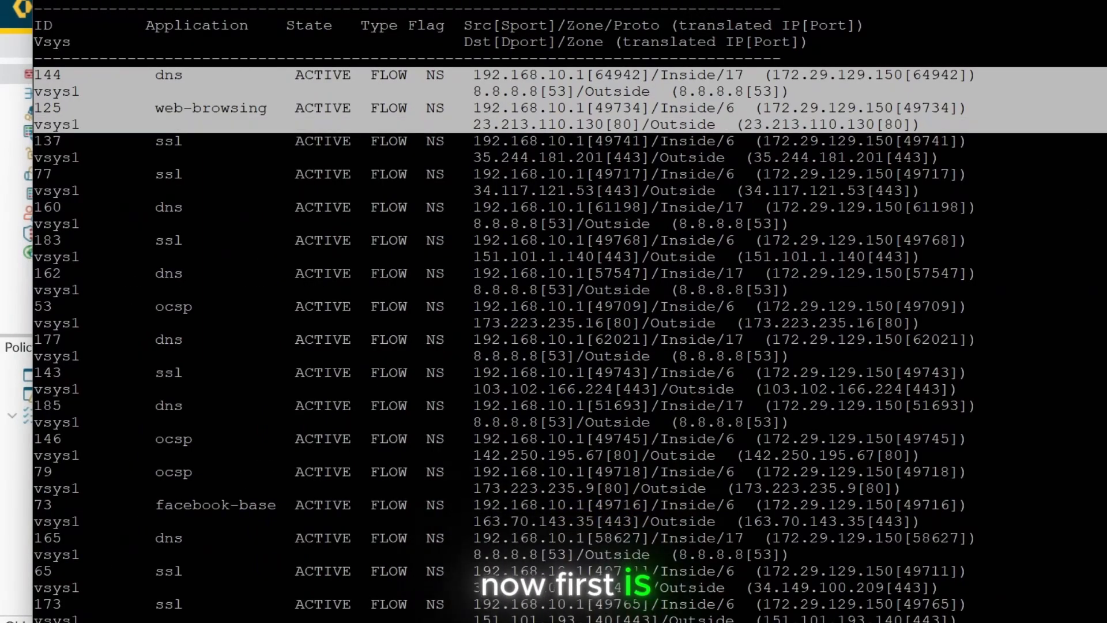
- Examine the web-browsing session's source port, zone, translated address and destination, and minimize the terminal
click(595, 108)
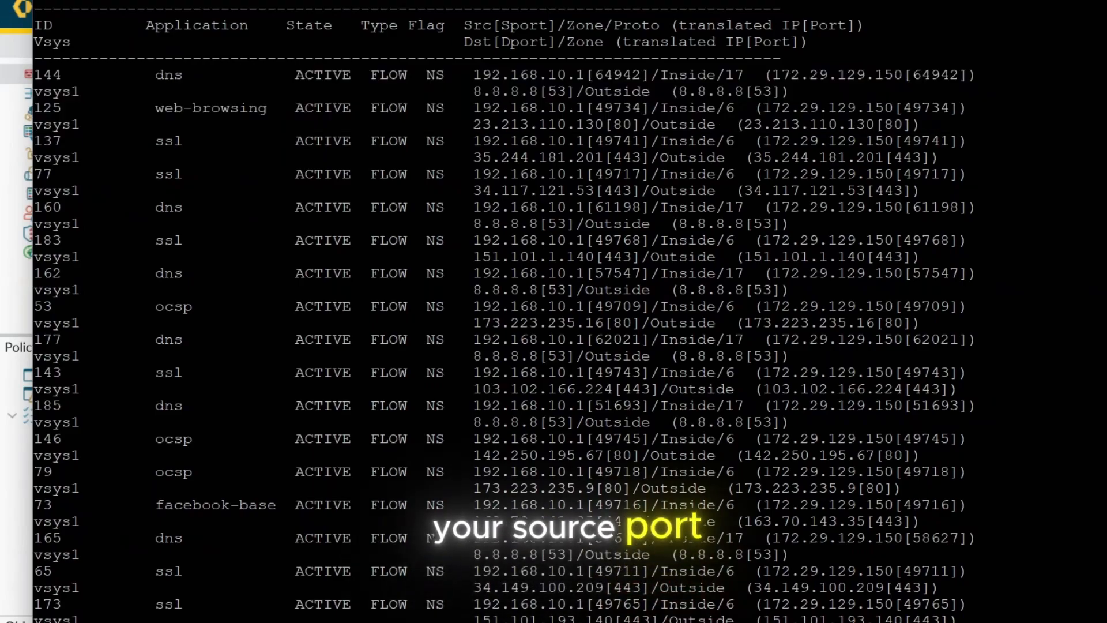
drag(596, 109, 641, 109)
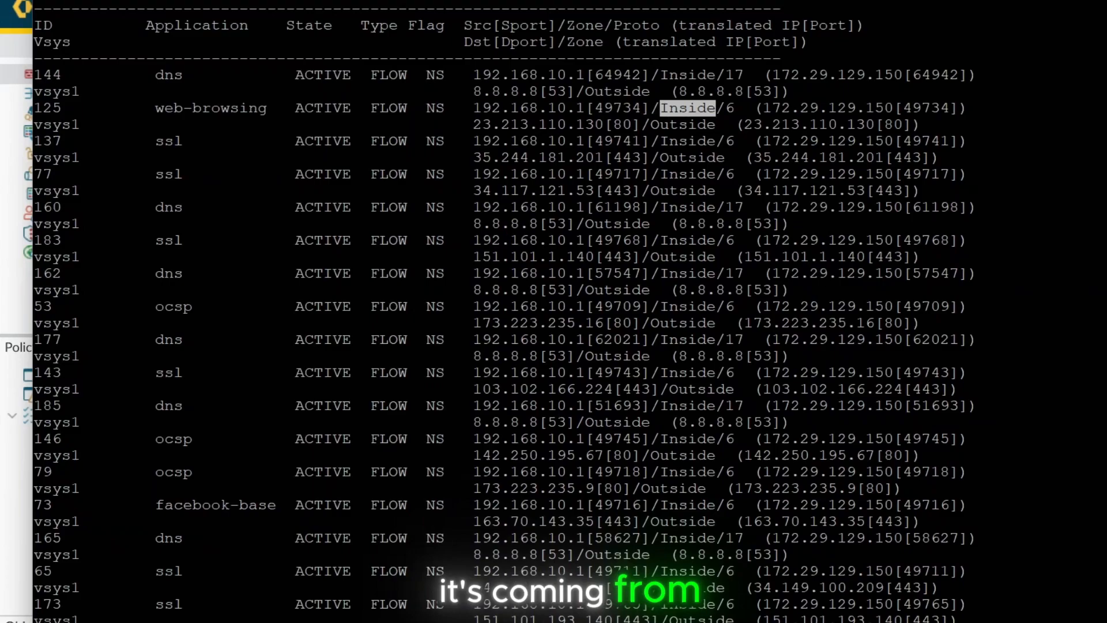
drag(717, 108, 894, 107)
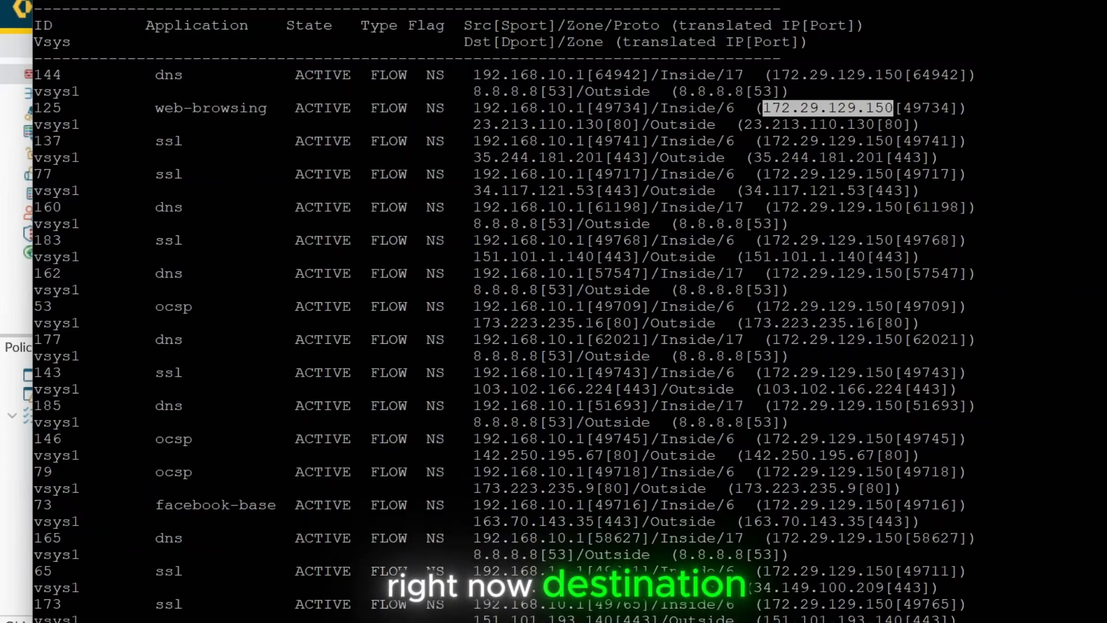
mouse_move(473, 124)
mouse_down()
mouse_move(790, 124)
mouse_move(886, 111)
mouse_move(925, 124)
mouse_move(474, 124)
mouse_move(472, 108)
mouse_up()
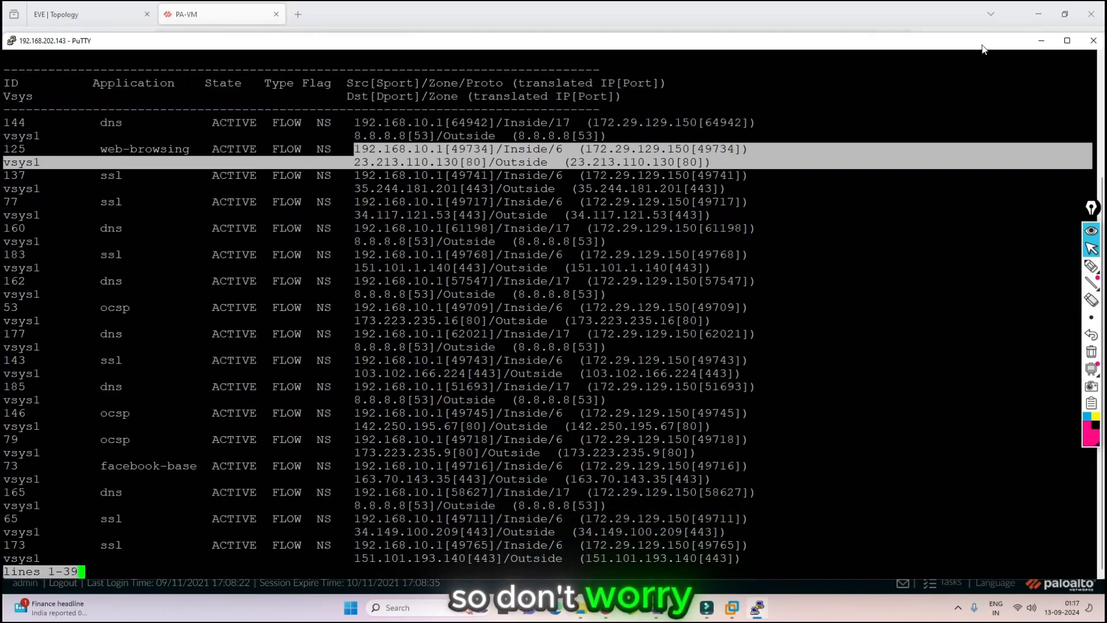
drag(983, 46, 948, 40)
click(1006, 35)
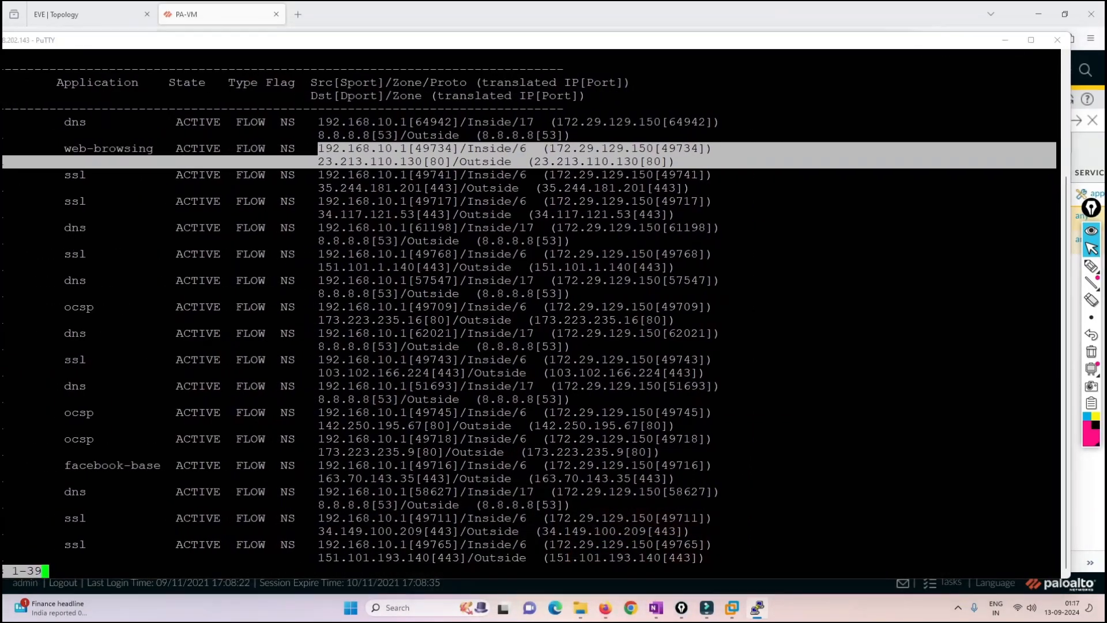
- On the EVE topology, hide the Win console, underline 192.168.10.1 in pen and write 172.29.129.150 beneath it with arrows
click(70, 15)
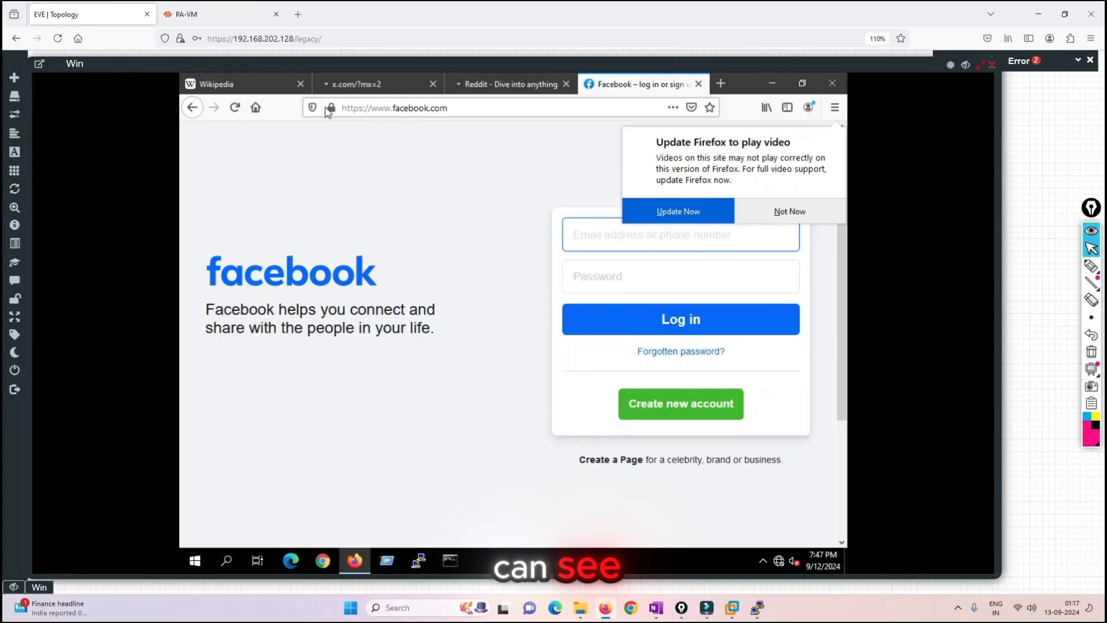
click(992, 65)
click(1091, 266)
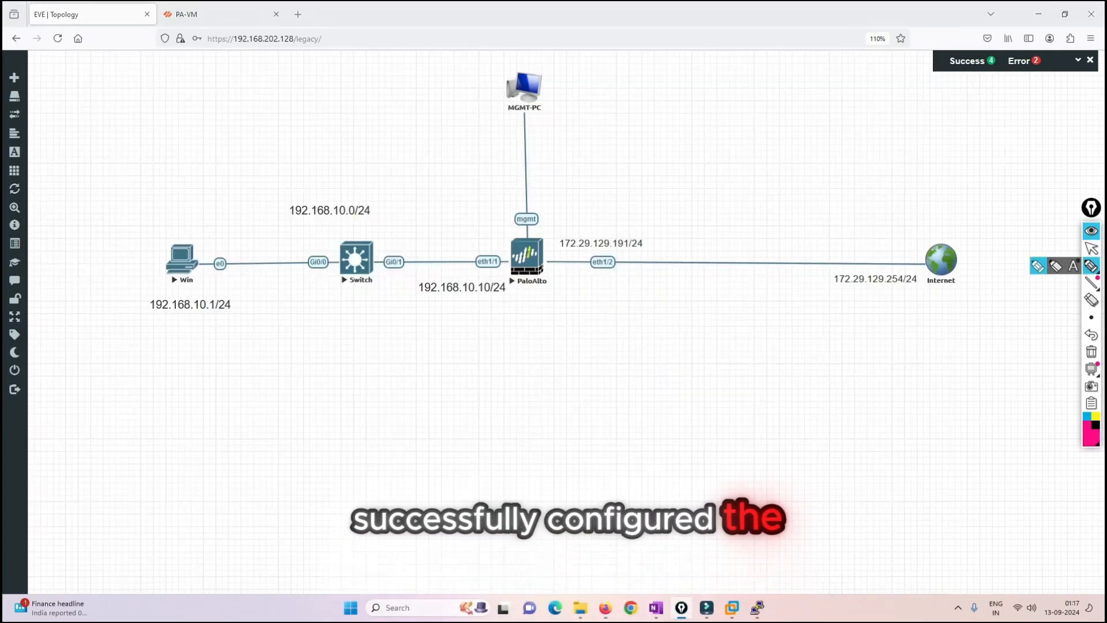
drag(150, 315, 187, 316)
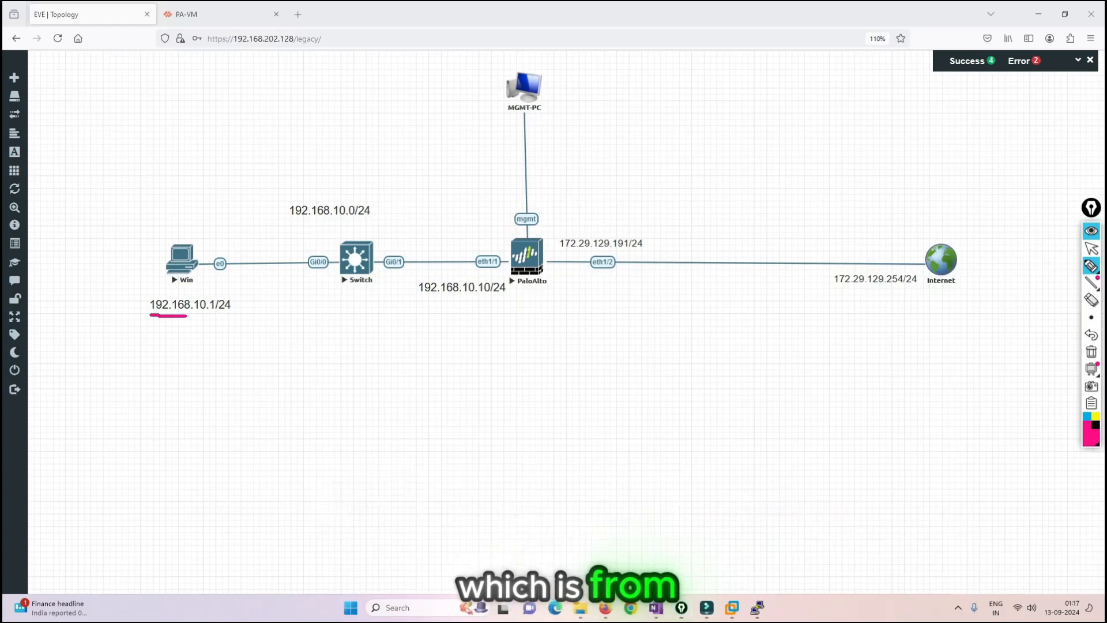
mouse_move(207, 373)
mouse_down()
mouse_move(208, 391)
mouse_move(246, 382)
mouse_up()
click(249, 378)
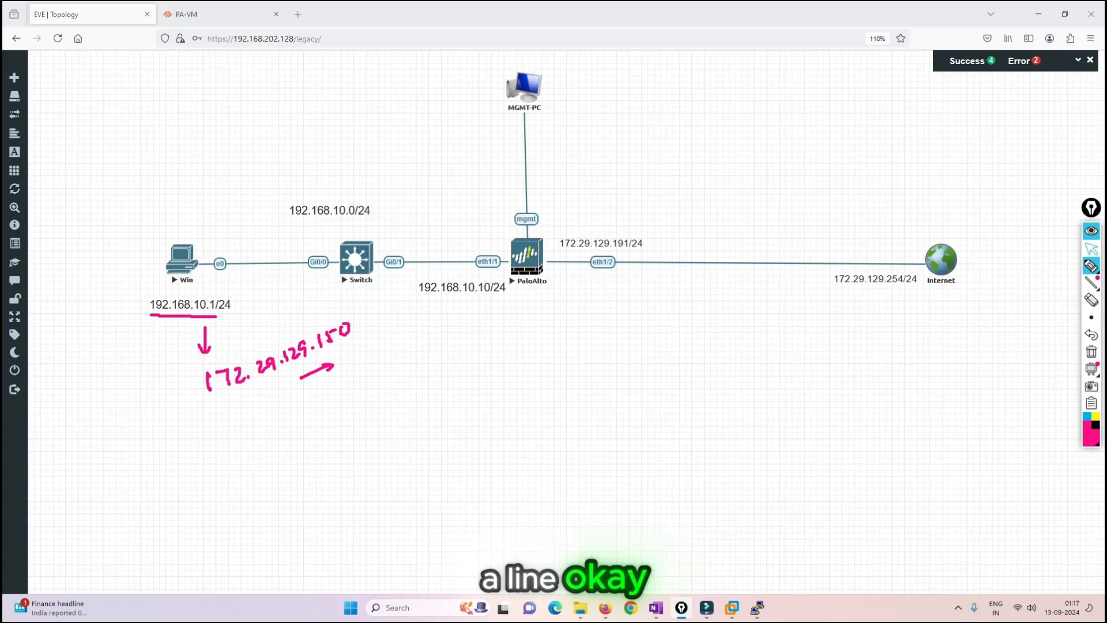
- Return to the PuTTY session, highlight the "show session all" command and minimize the terminal again
click(1092, 249)
click(757, 607)
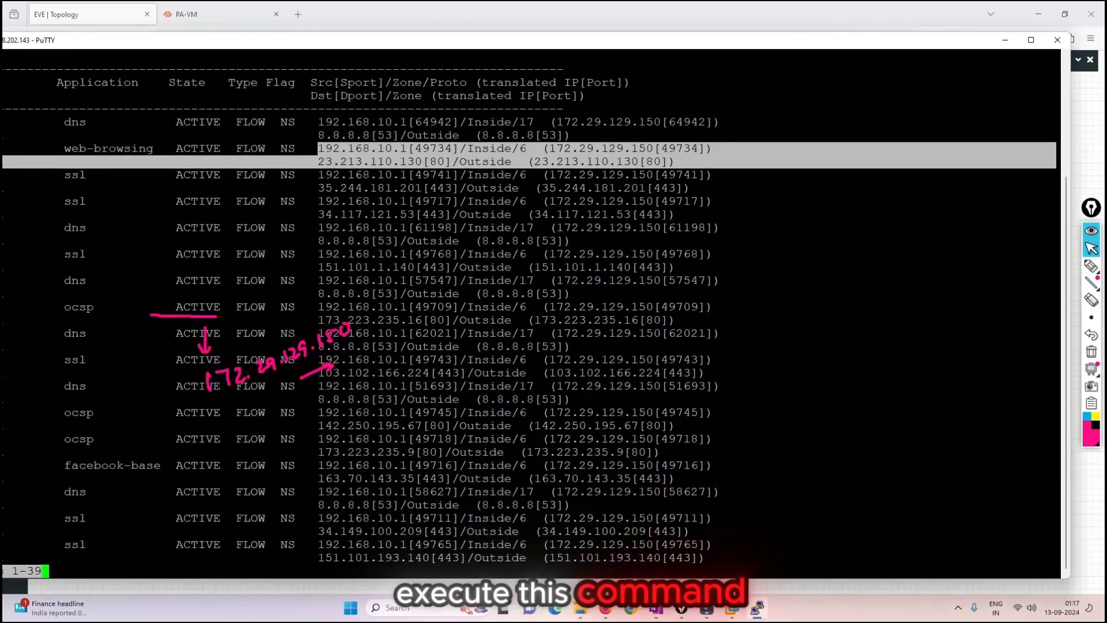
scroll(531, 312, up, 4)
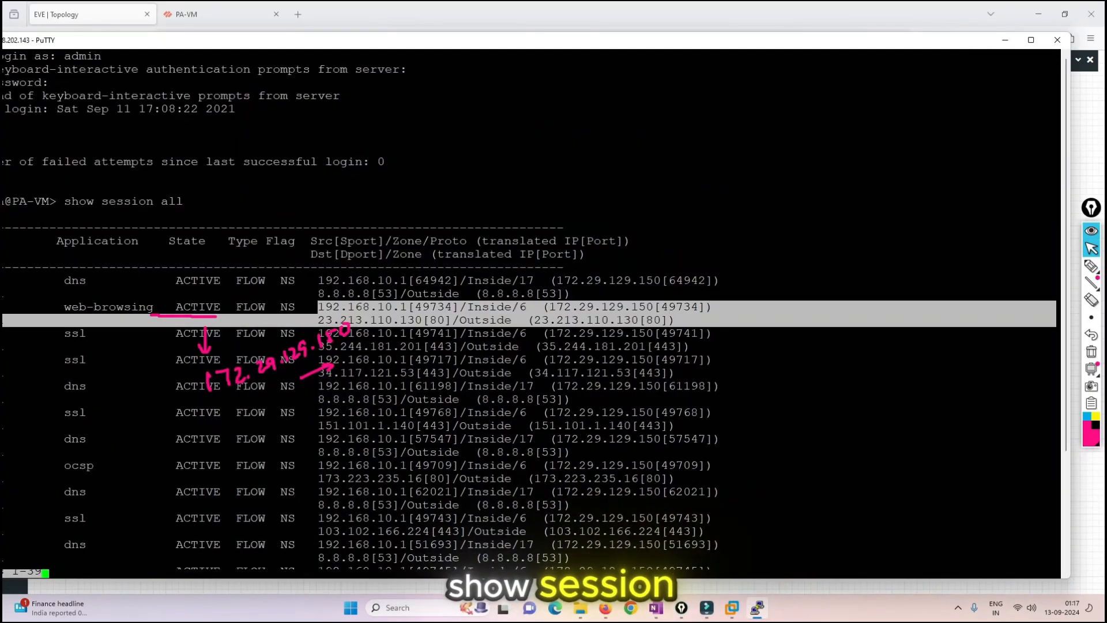
drag(64, 201, 196, 201)
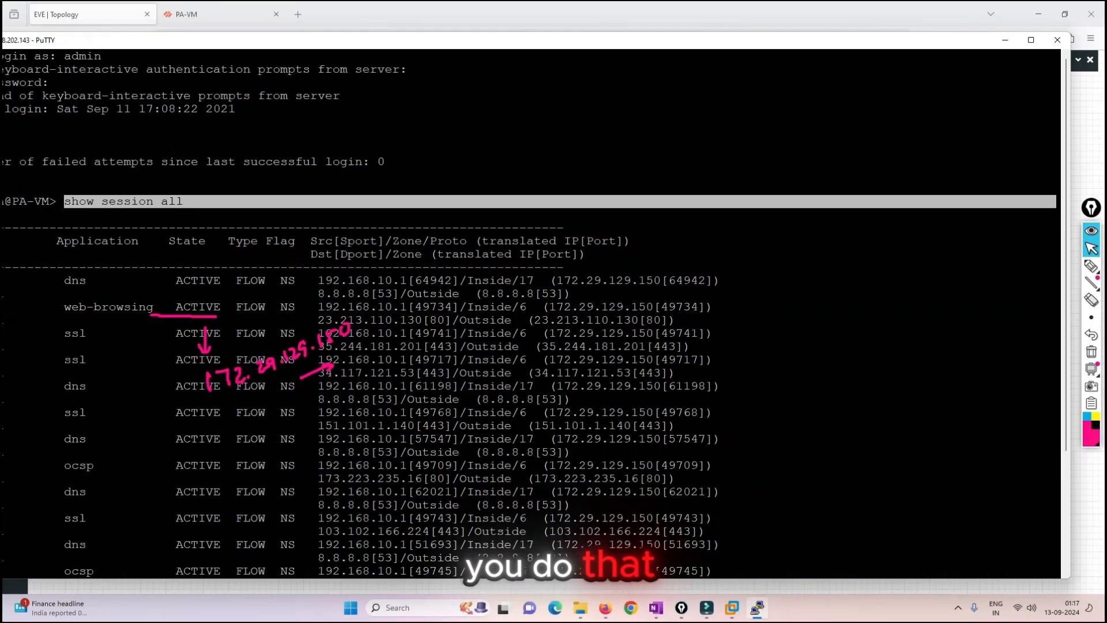
click(1006, 40)
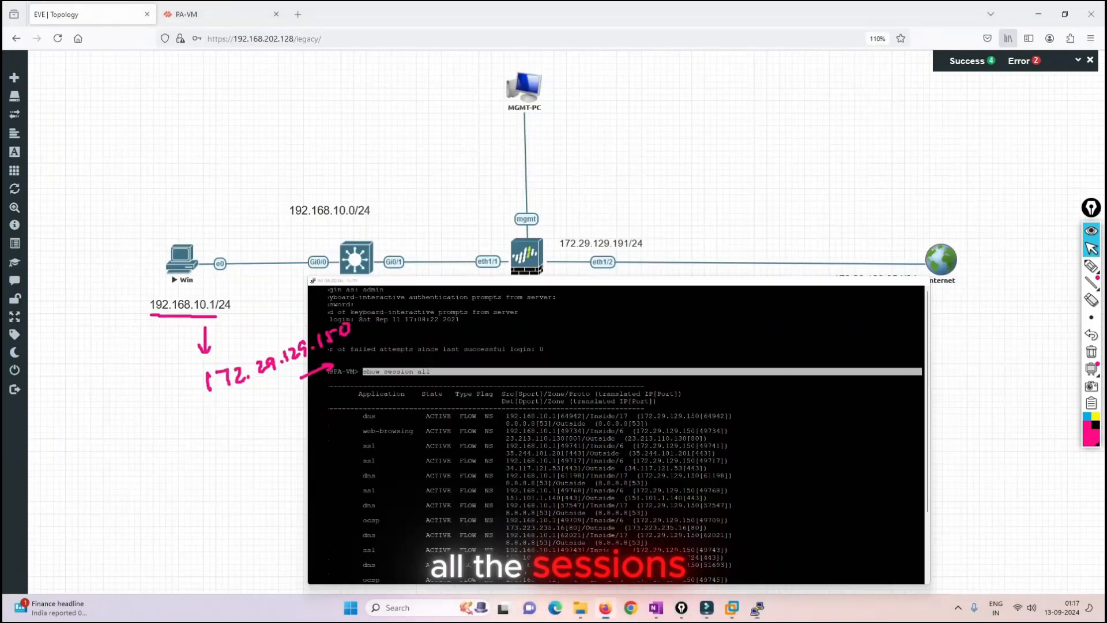
- Draw a downward pen arrow beneath the 192.168.10.10/24 label on the topology
click(1091, 266)
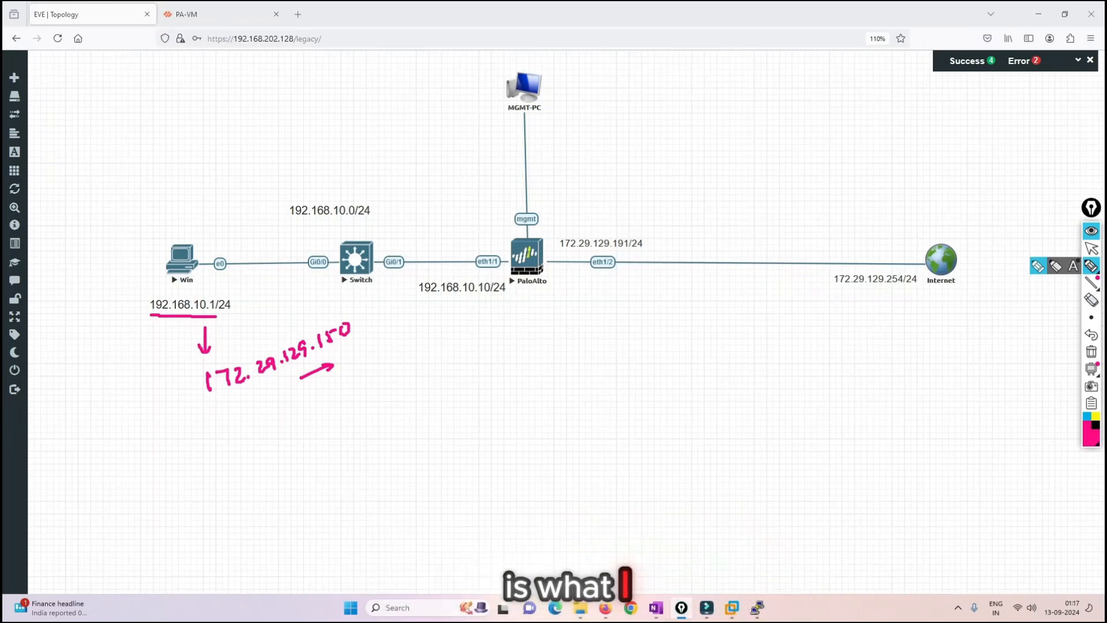
drag(494, 310, 494, 332)
drag(500, 322, 495, 332)
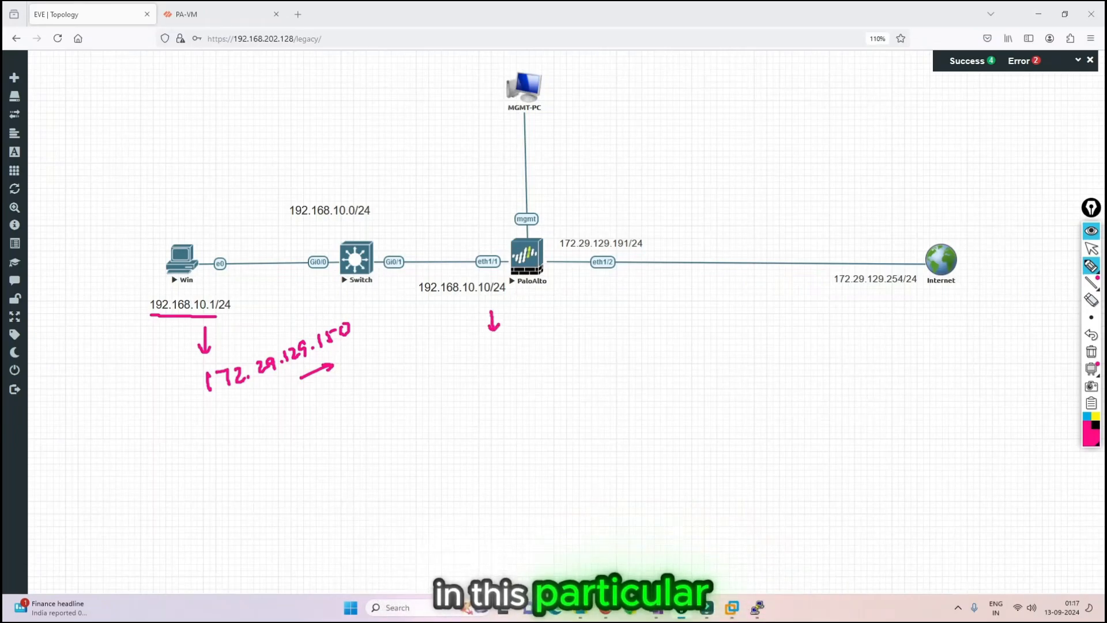